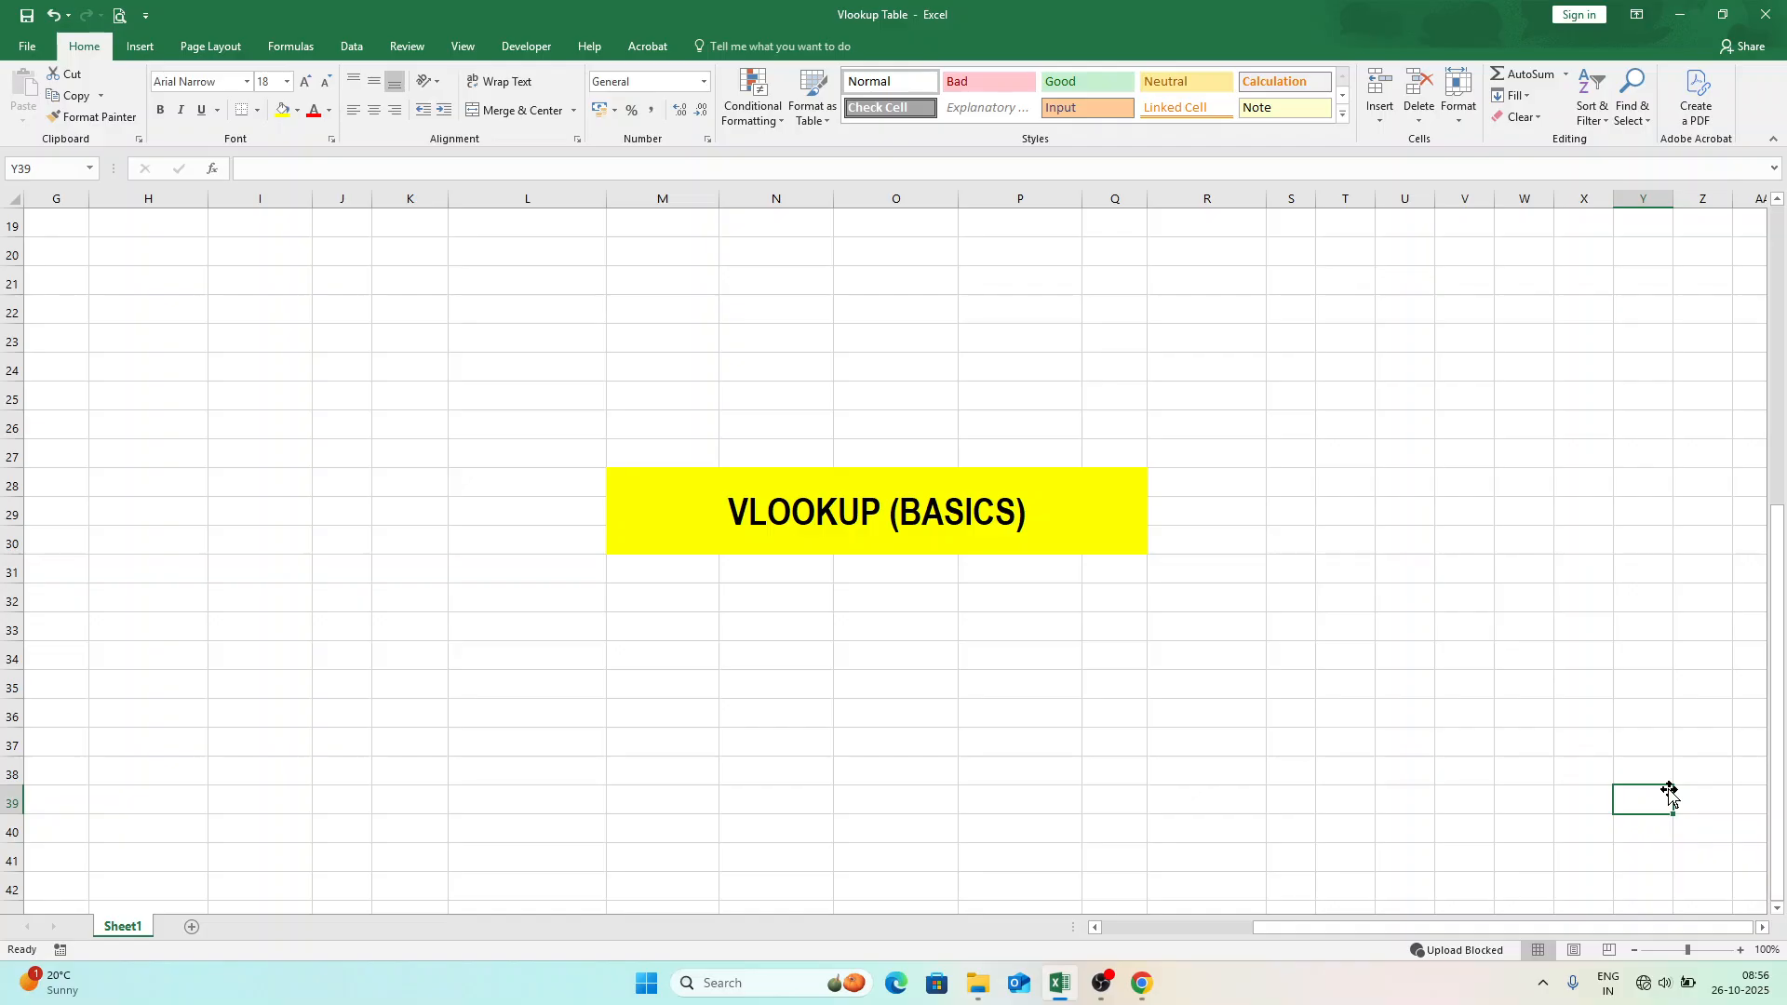
Examine the employee table's column headers in row 1, from Emp_ID through City.
key(ctrl+Up)
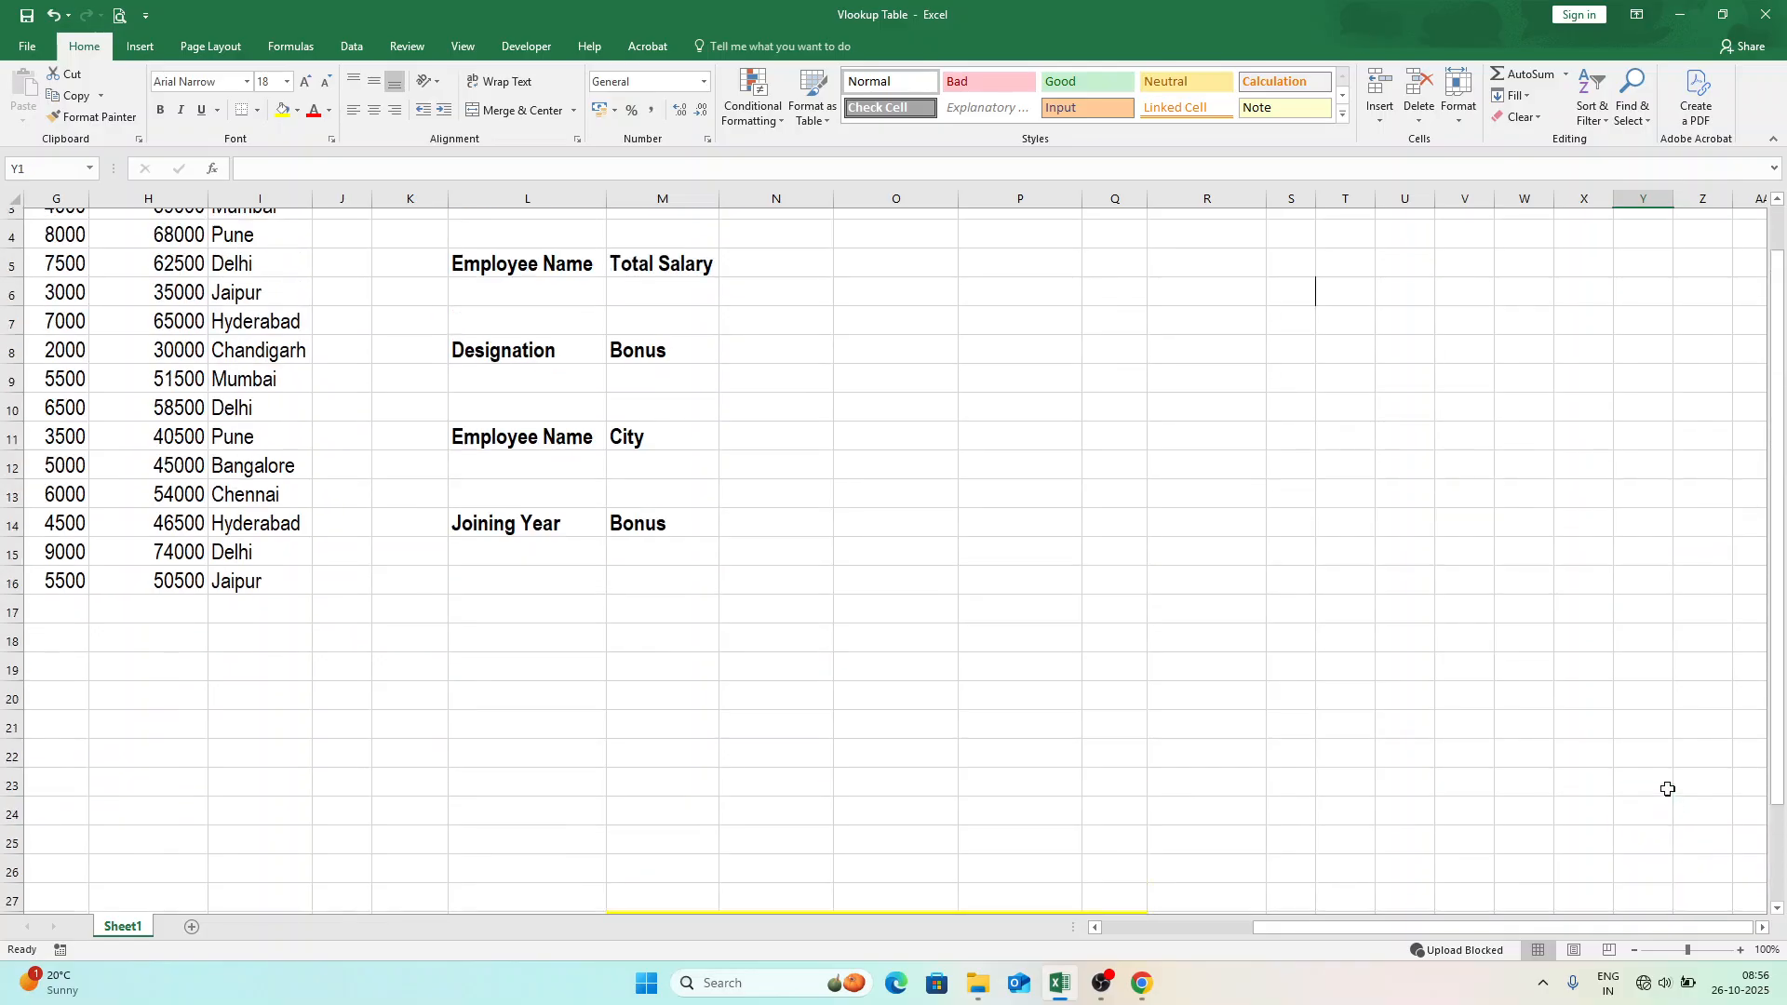
key(ctrl+Left)
key(ctrl+Left)
key(ctrl+Left)
key(ctrl+Left)
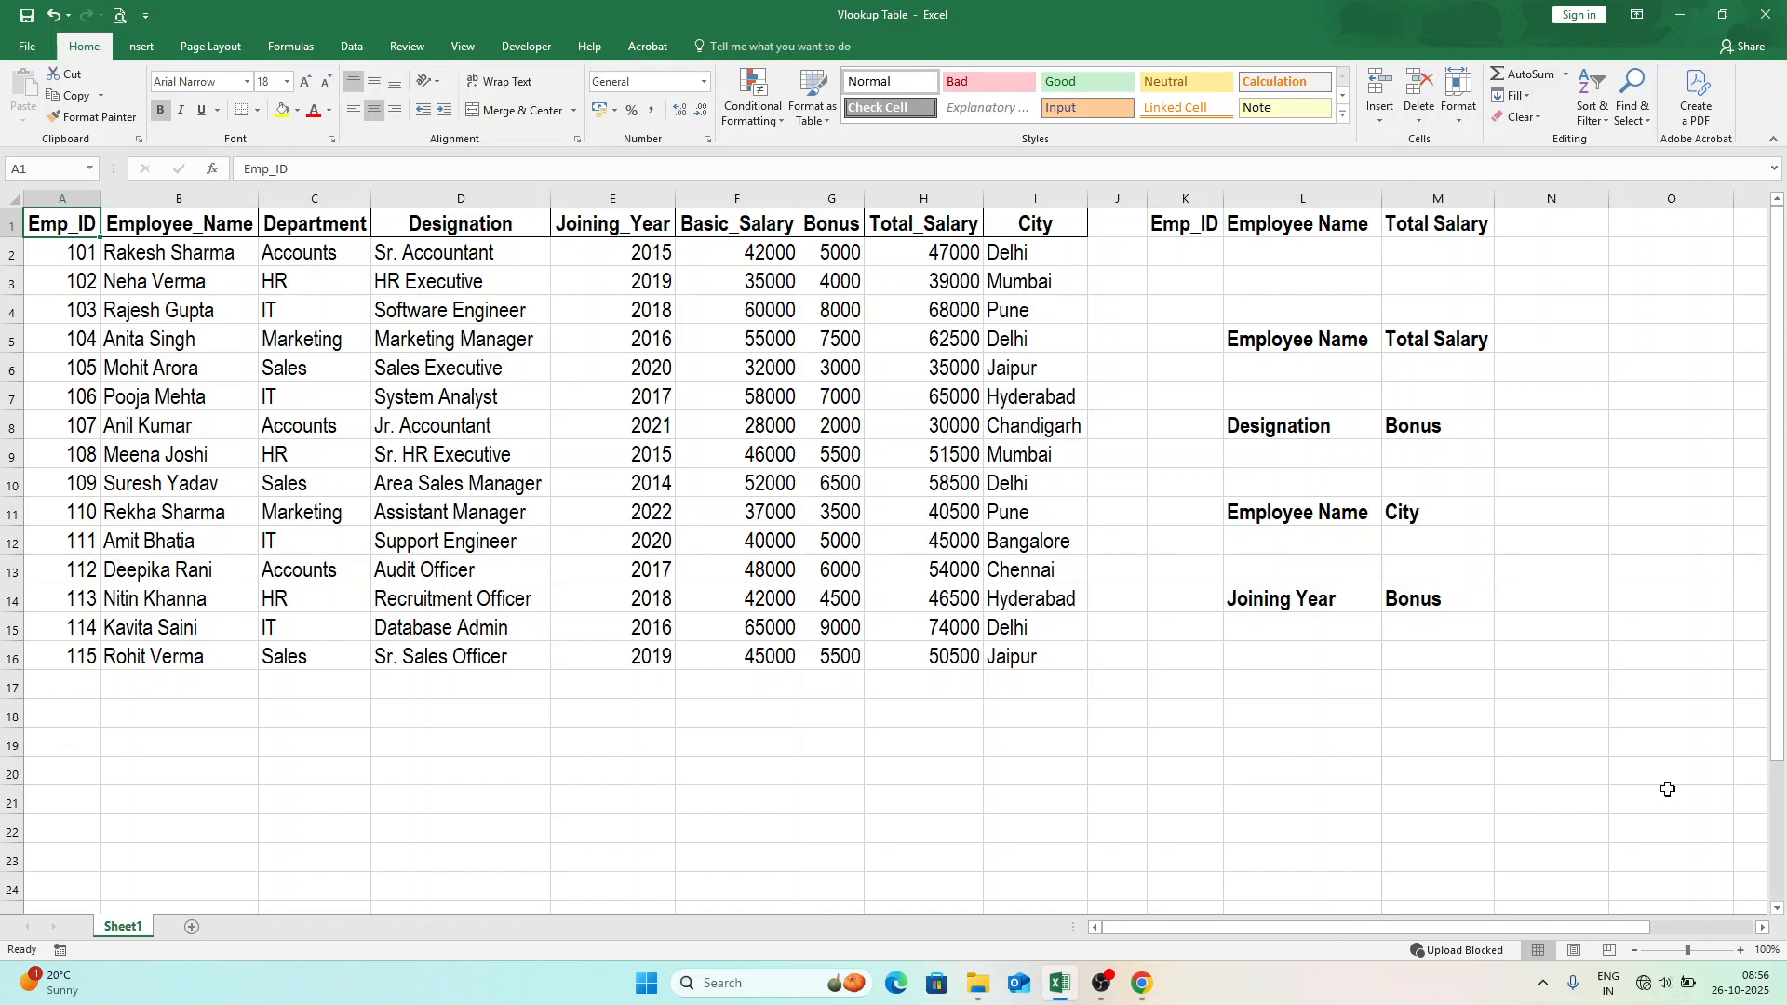
key(Right)
key(Right)
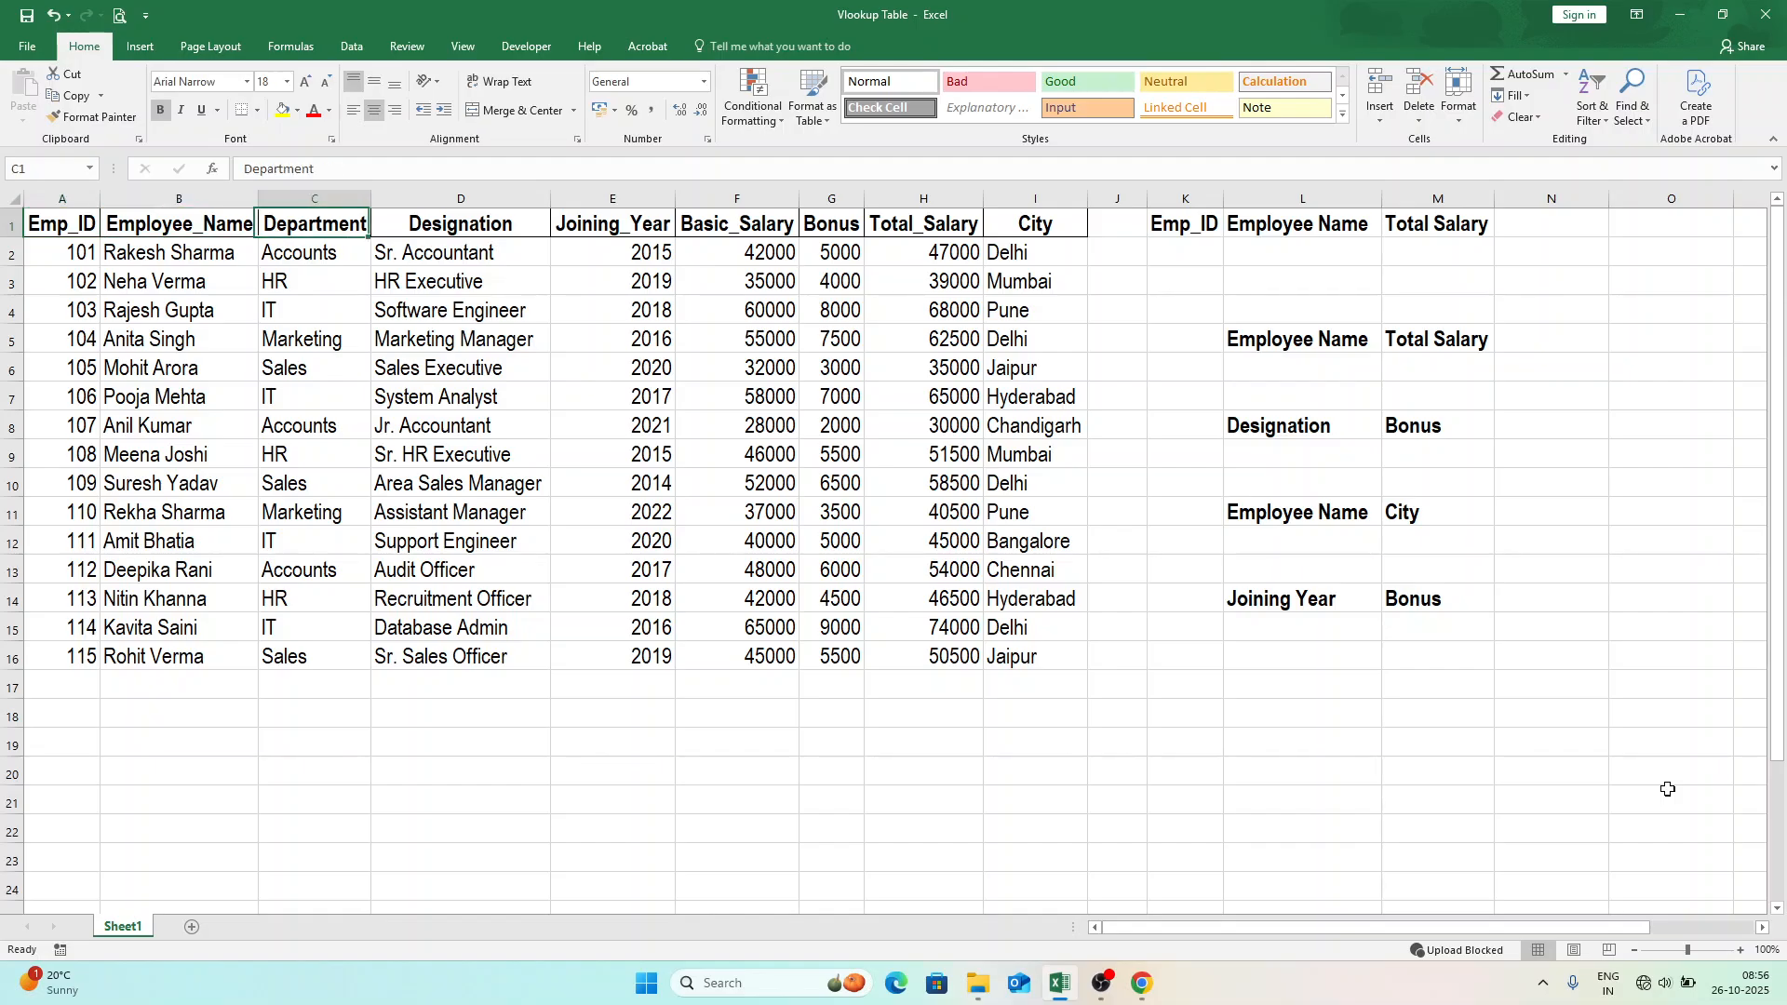
key(Right)
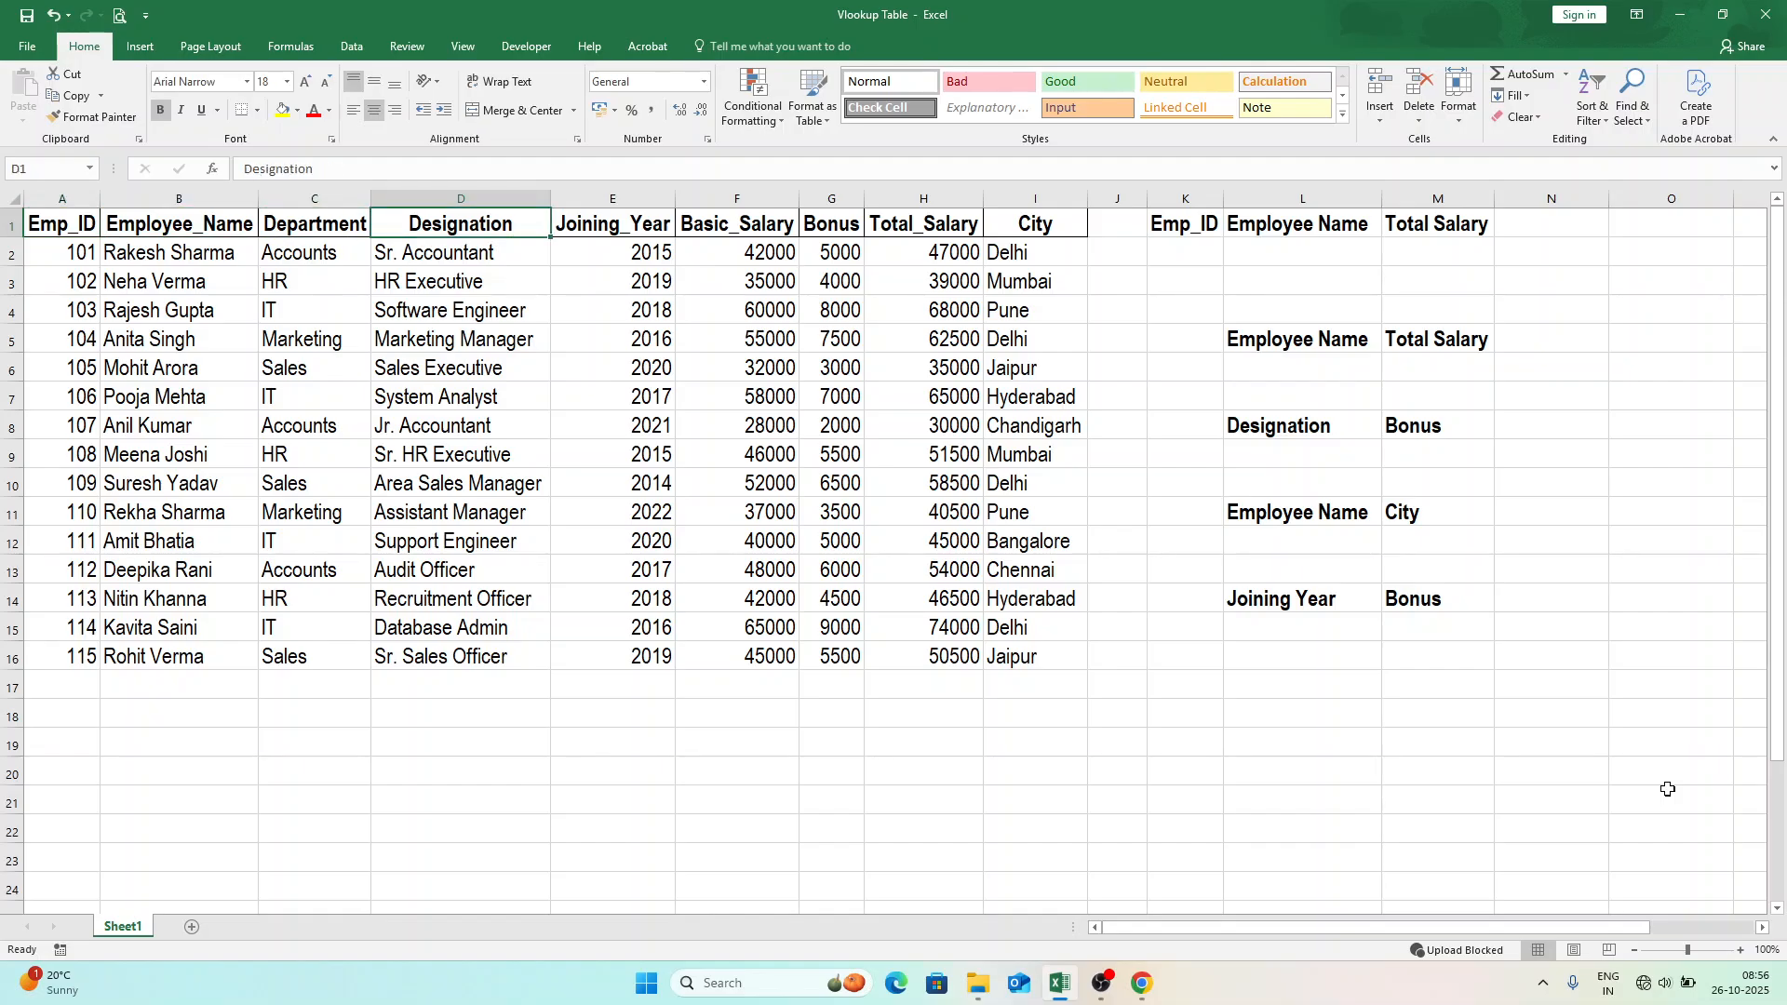
key(Right)
key(Right)
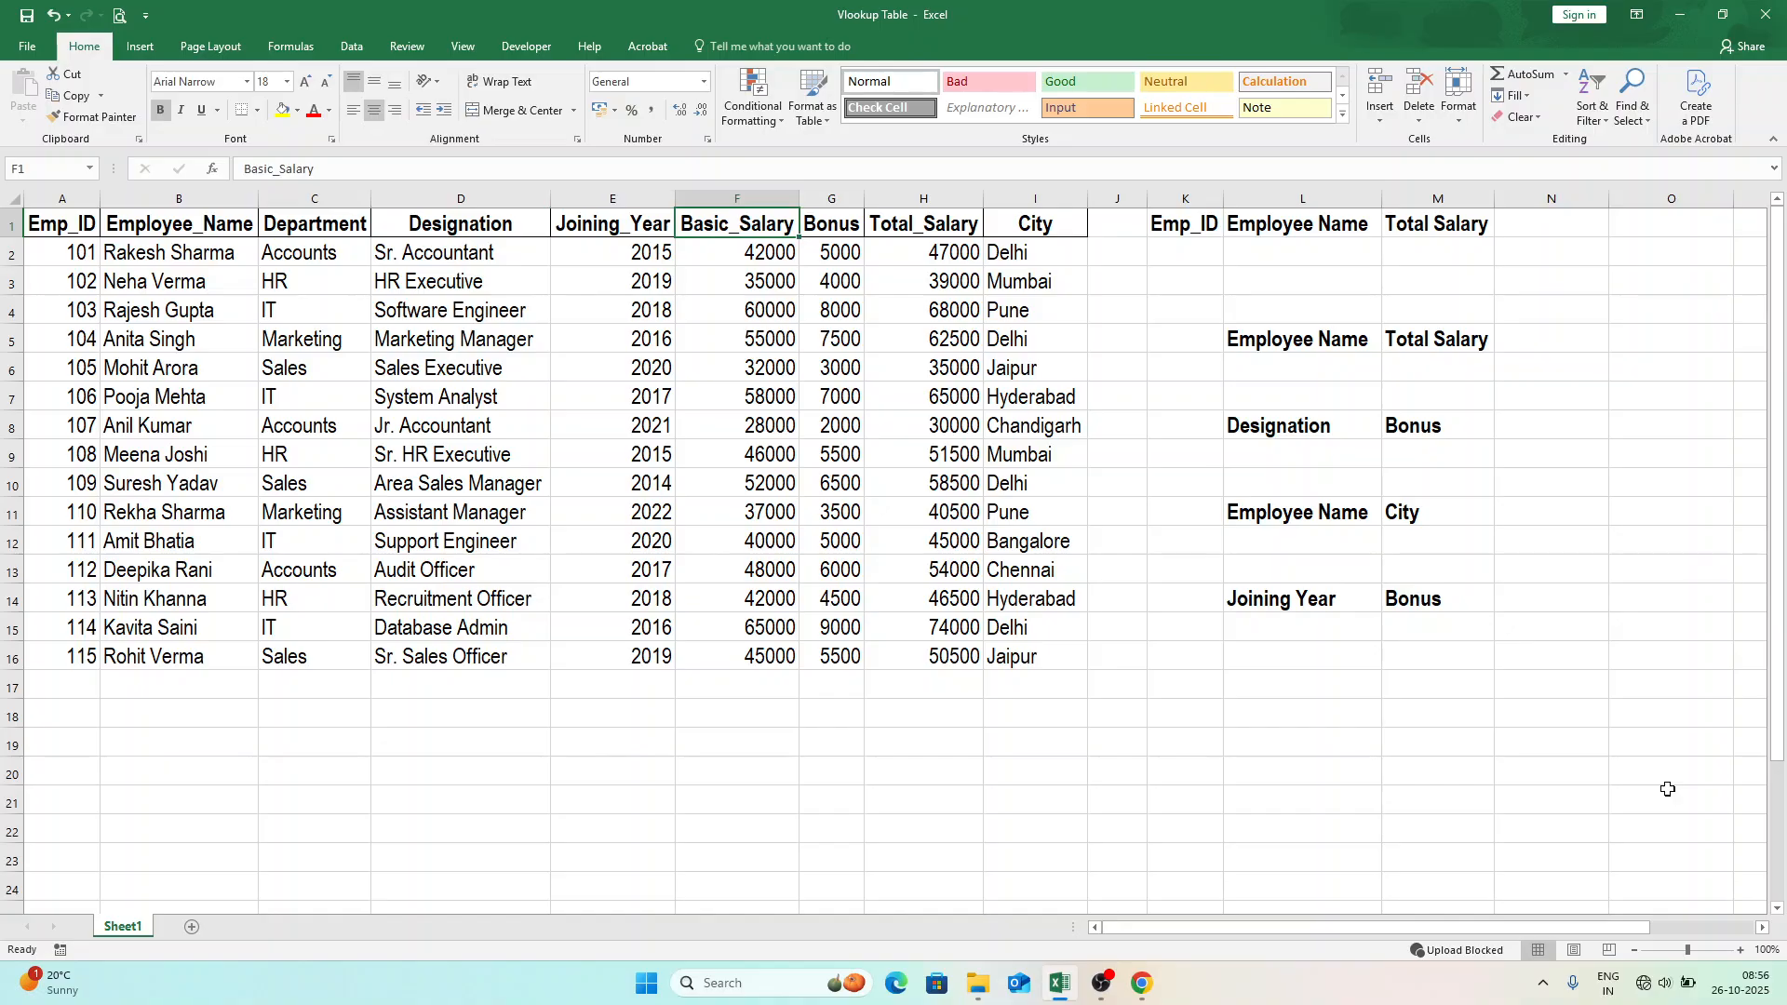
key(Right)
key(Right)
key(Right)
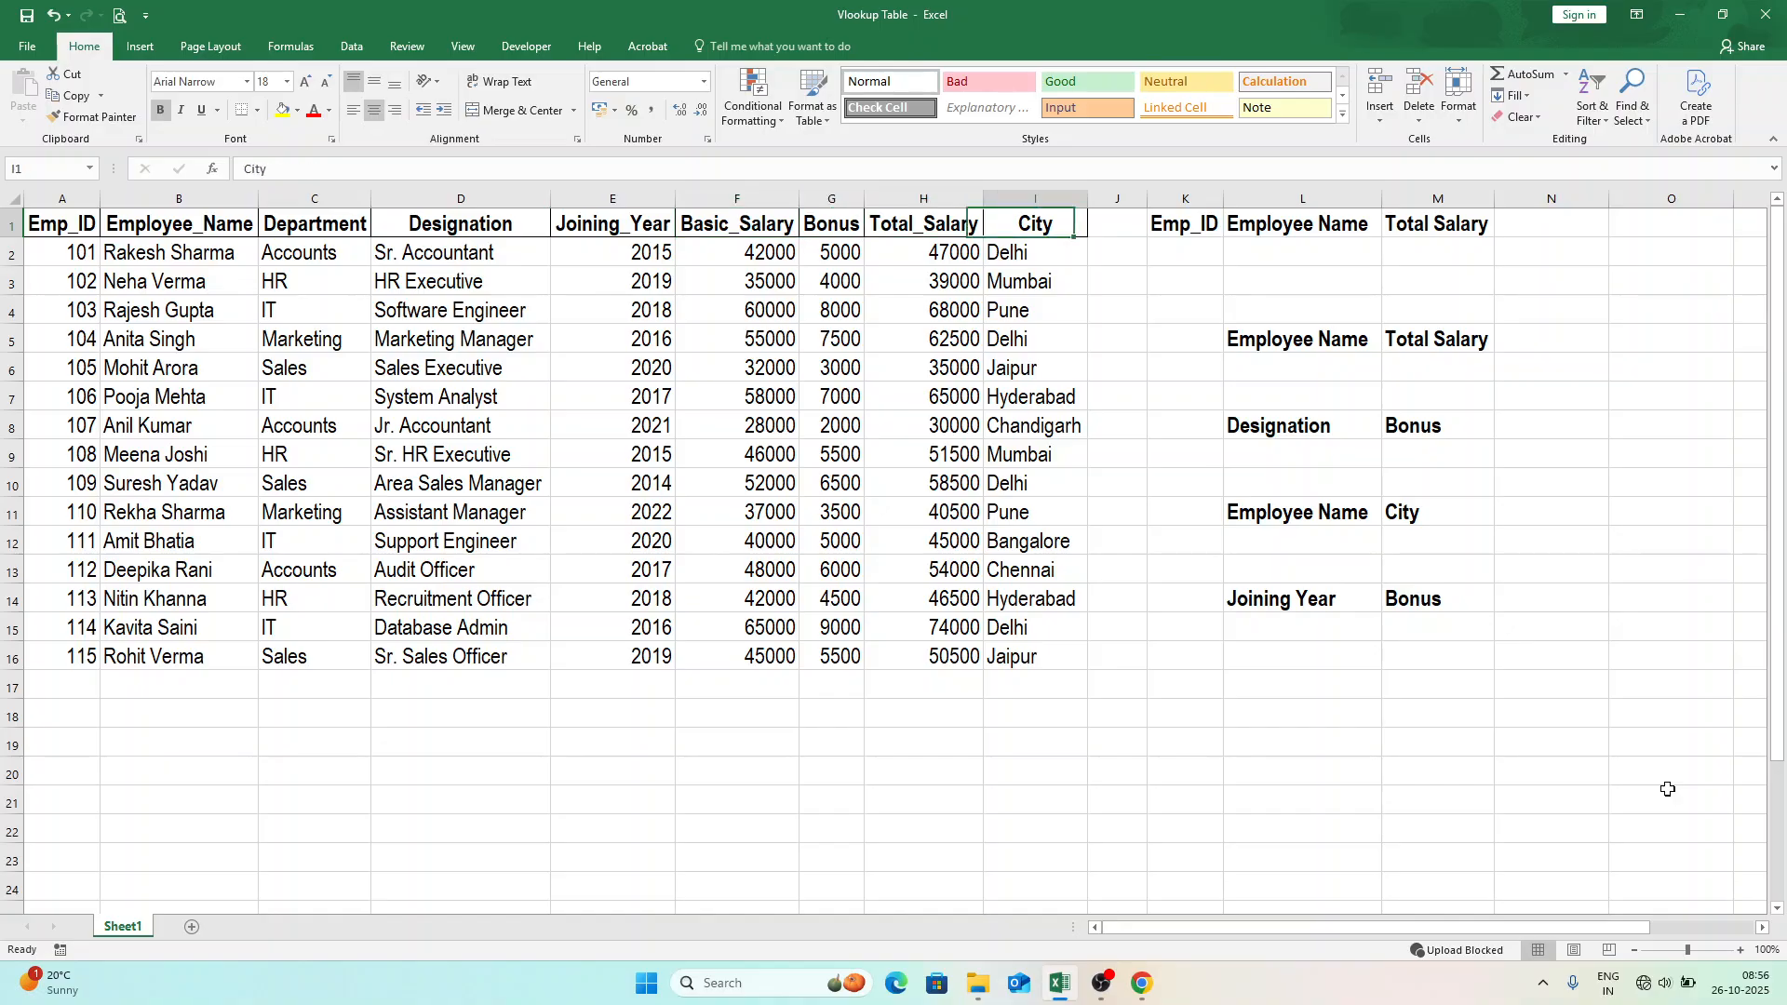
key(Down)
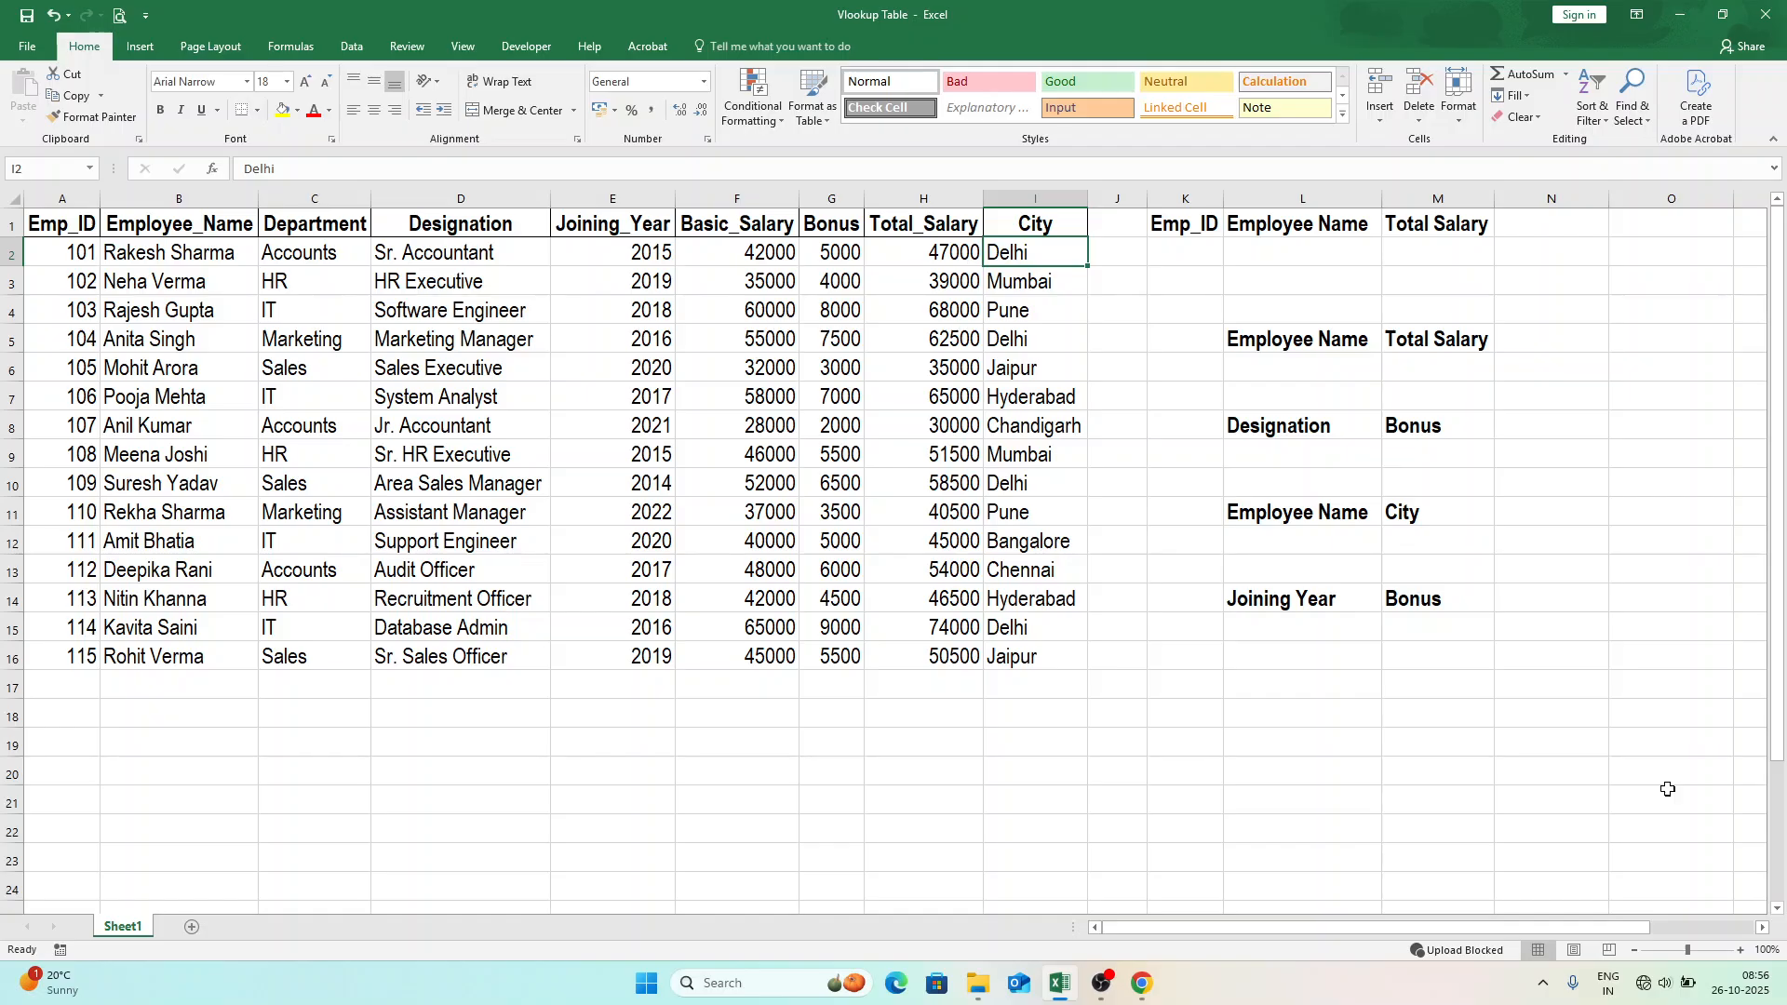
Enter the Emp_ID of the employee in row 5 of the table into cell K2.
key(Right)
key(Right)
key(Right)
key(Right)
key(Left)
key(Left)
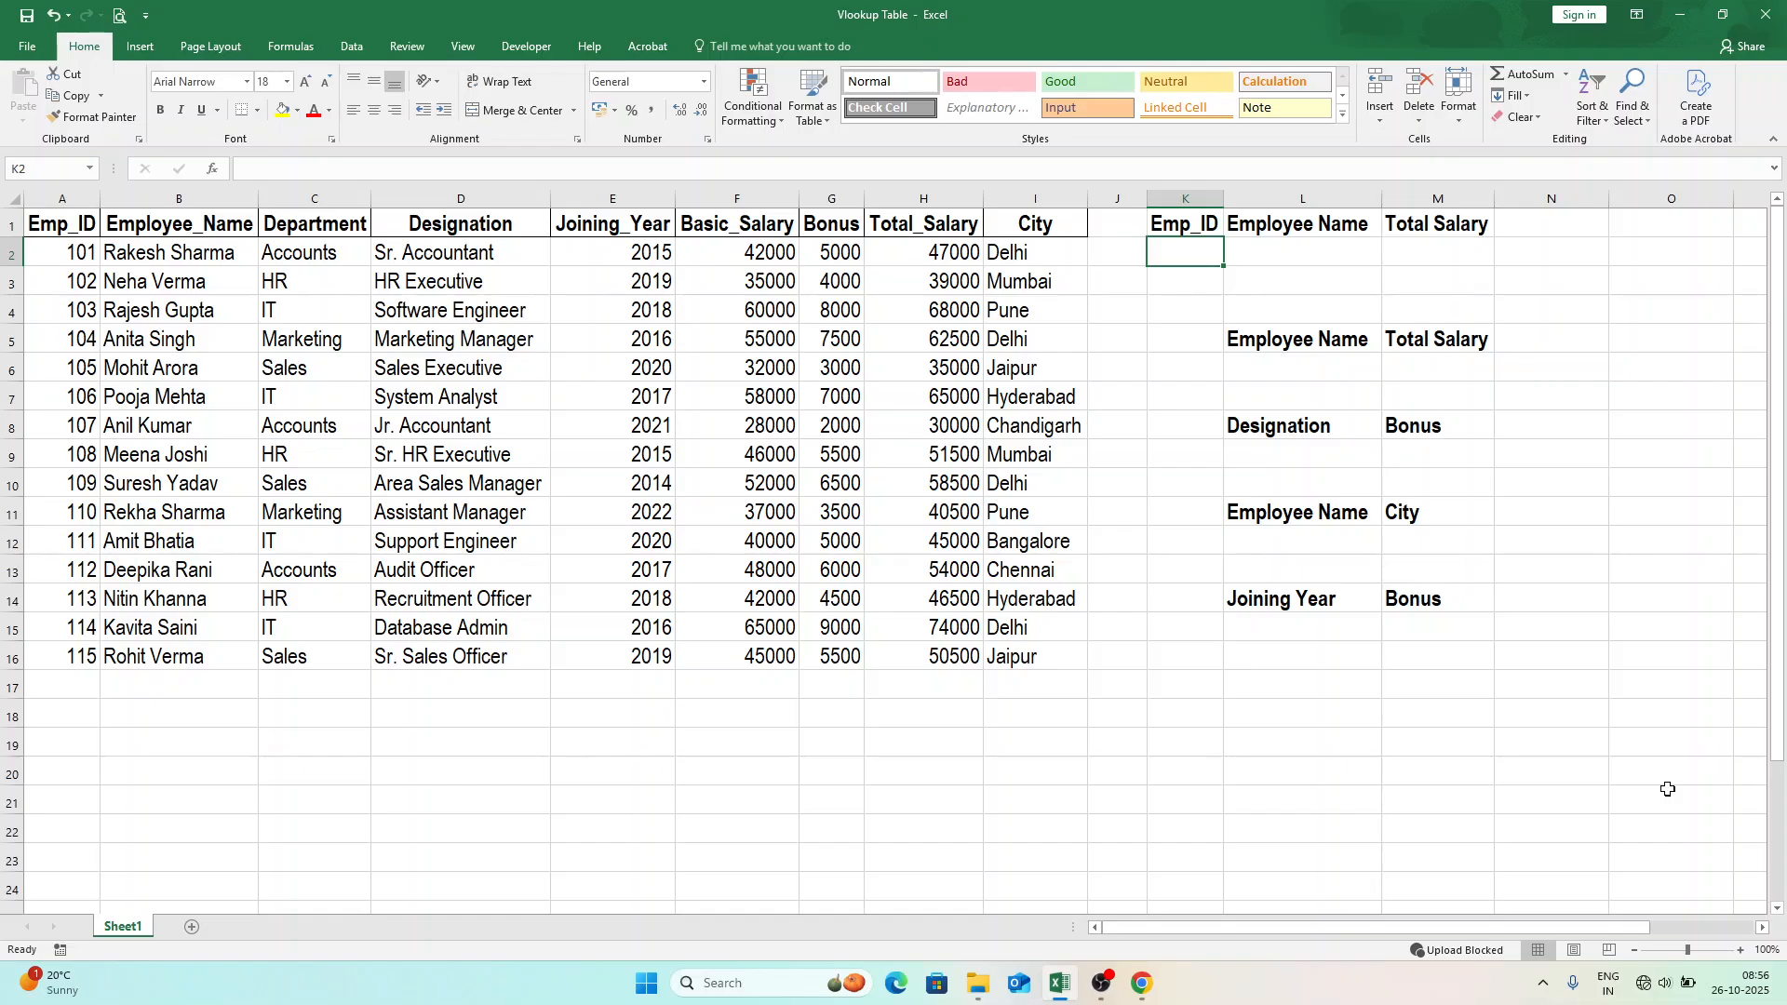
text(104)
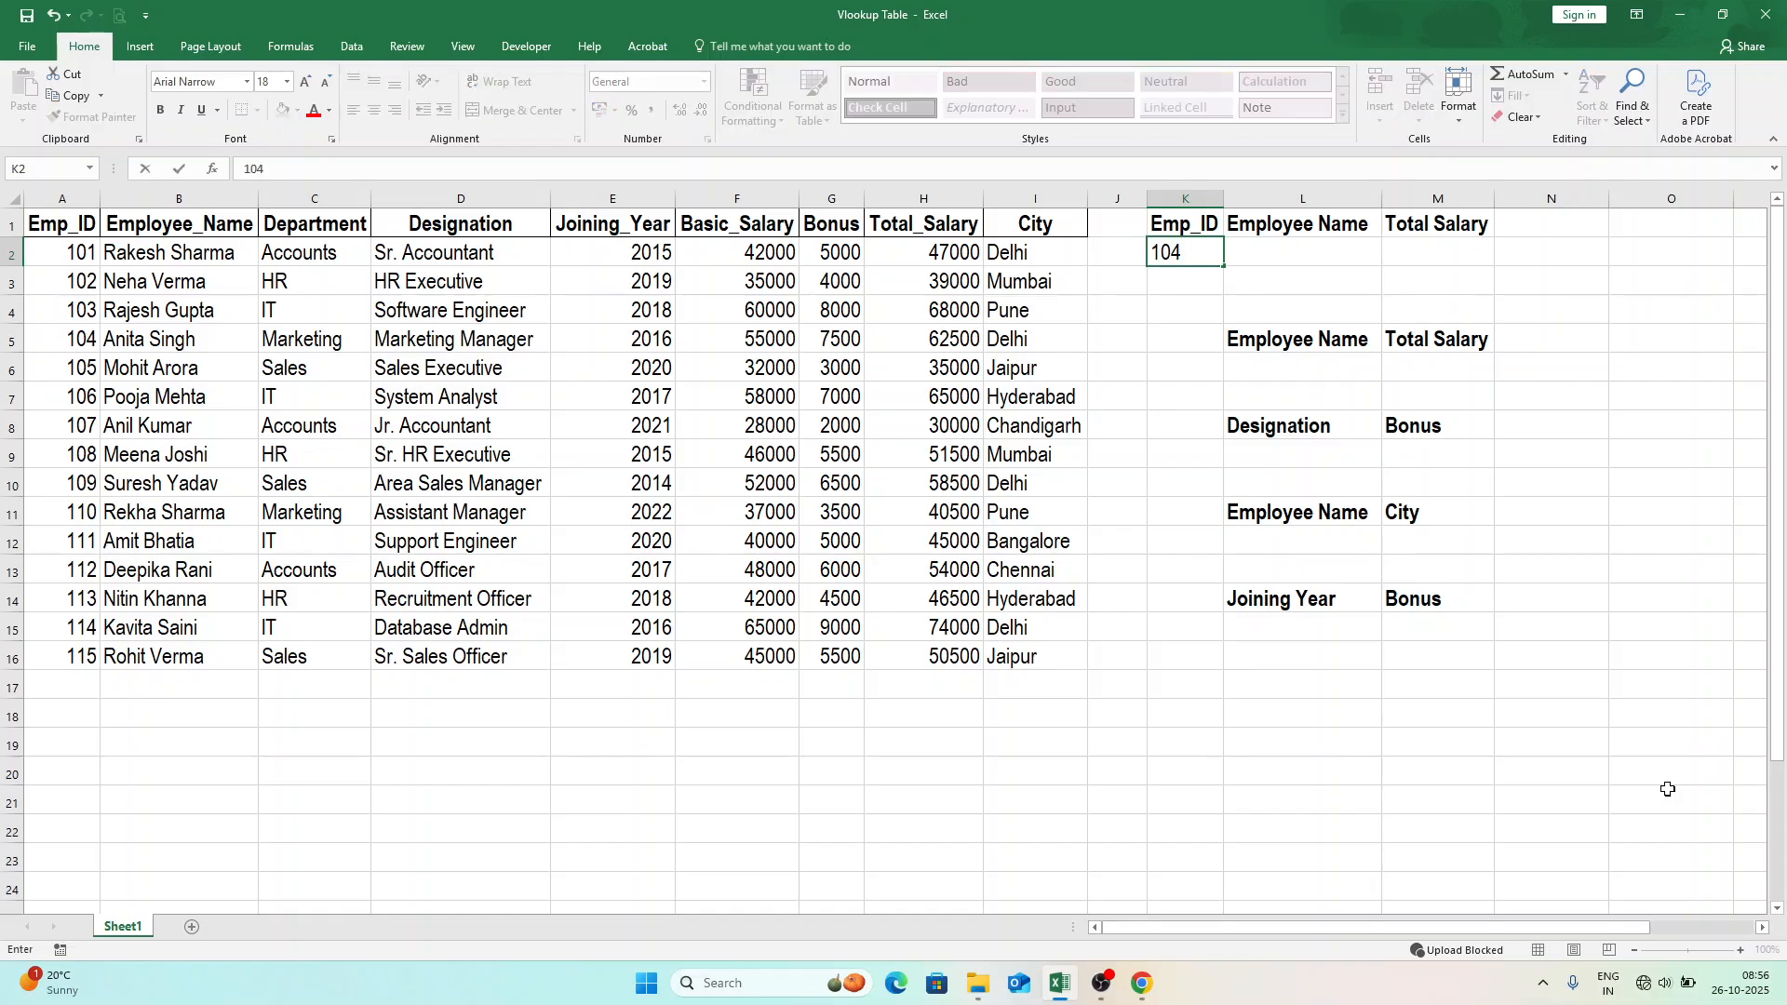
key(Tab)
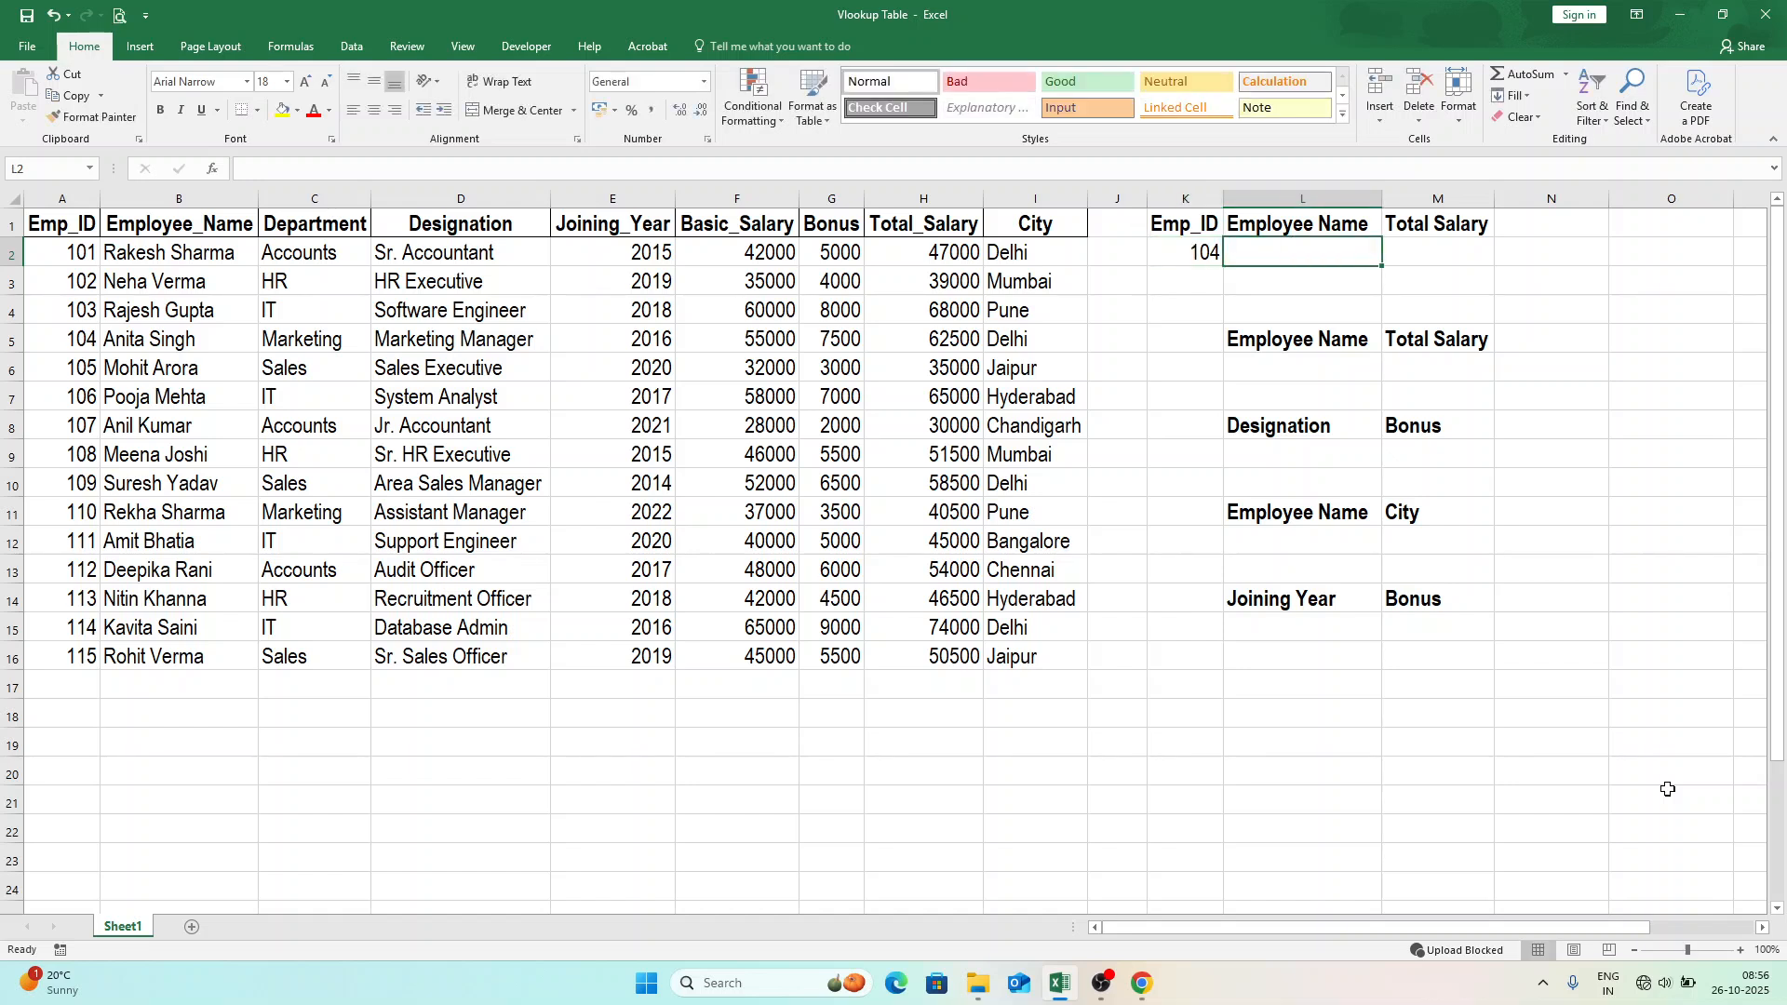
Start a VLOOKUP in L2 with K2 as the lookup value and A1:I16 as the table array.
text(=v)
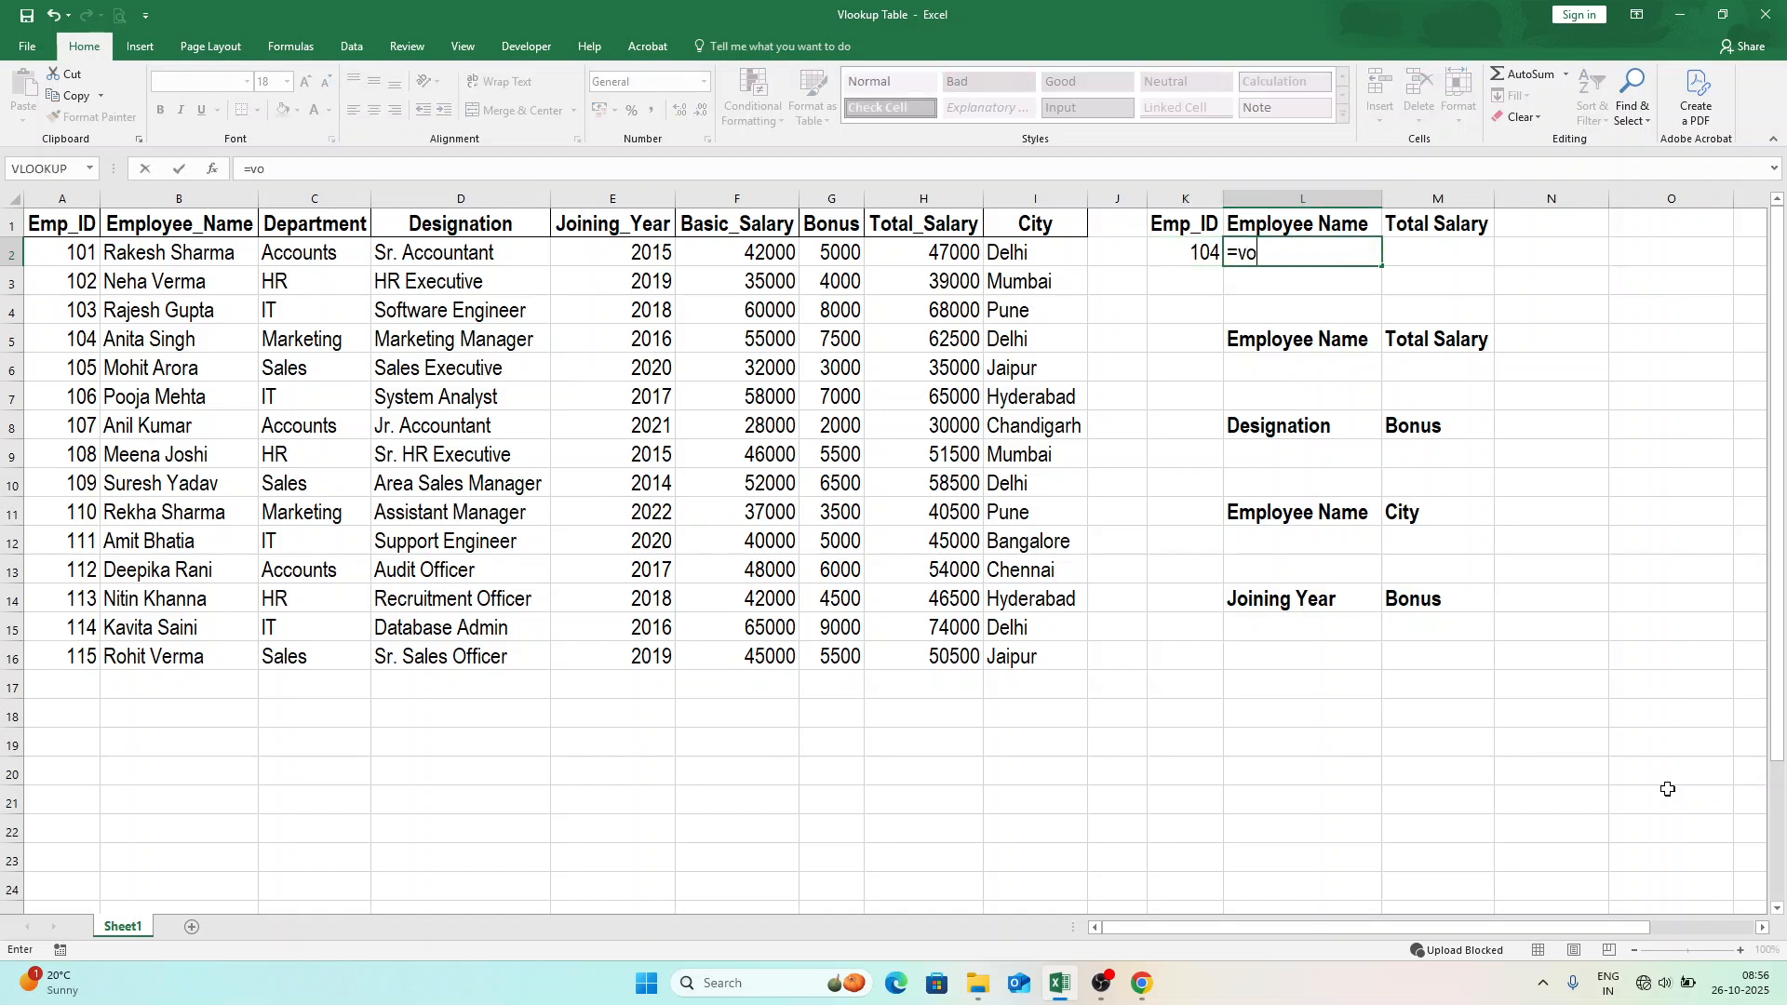
text(look)
key(Tab)
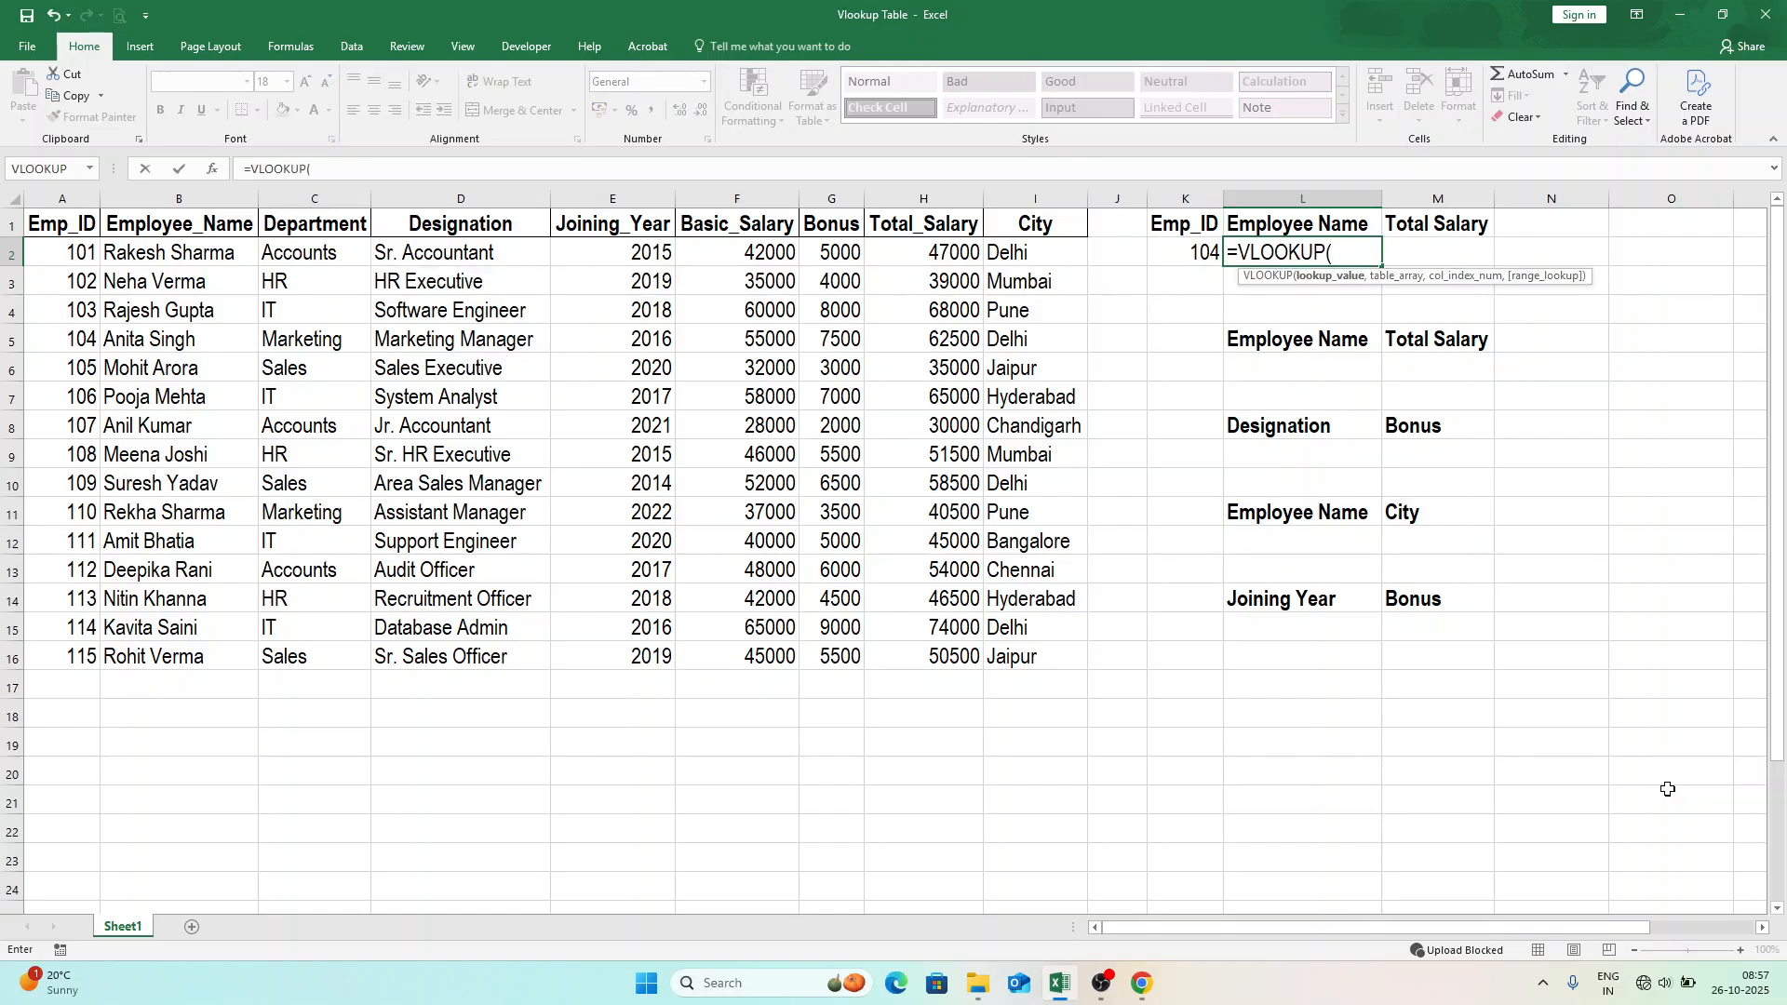
click(214, 170)
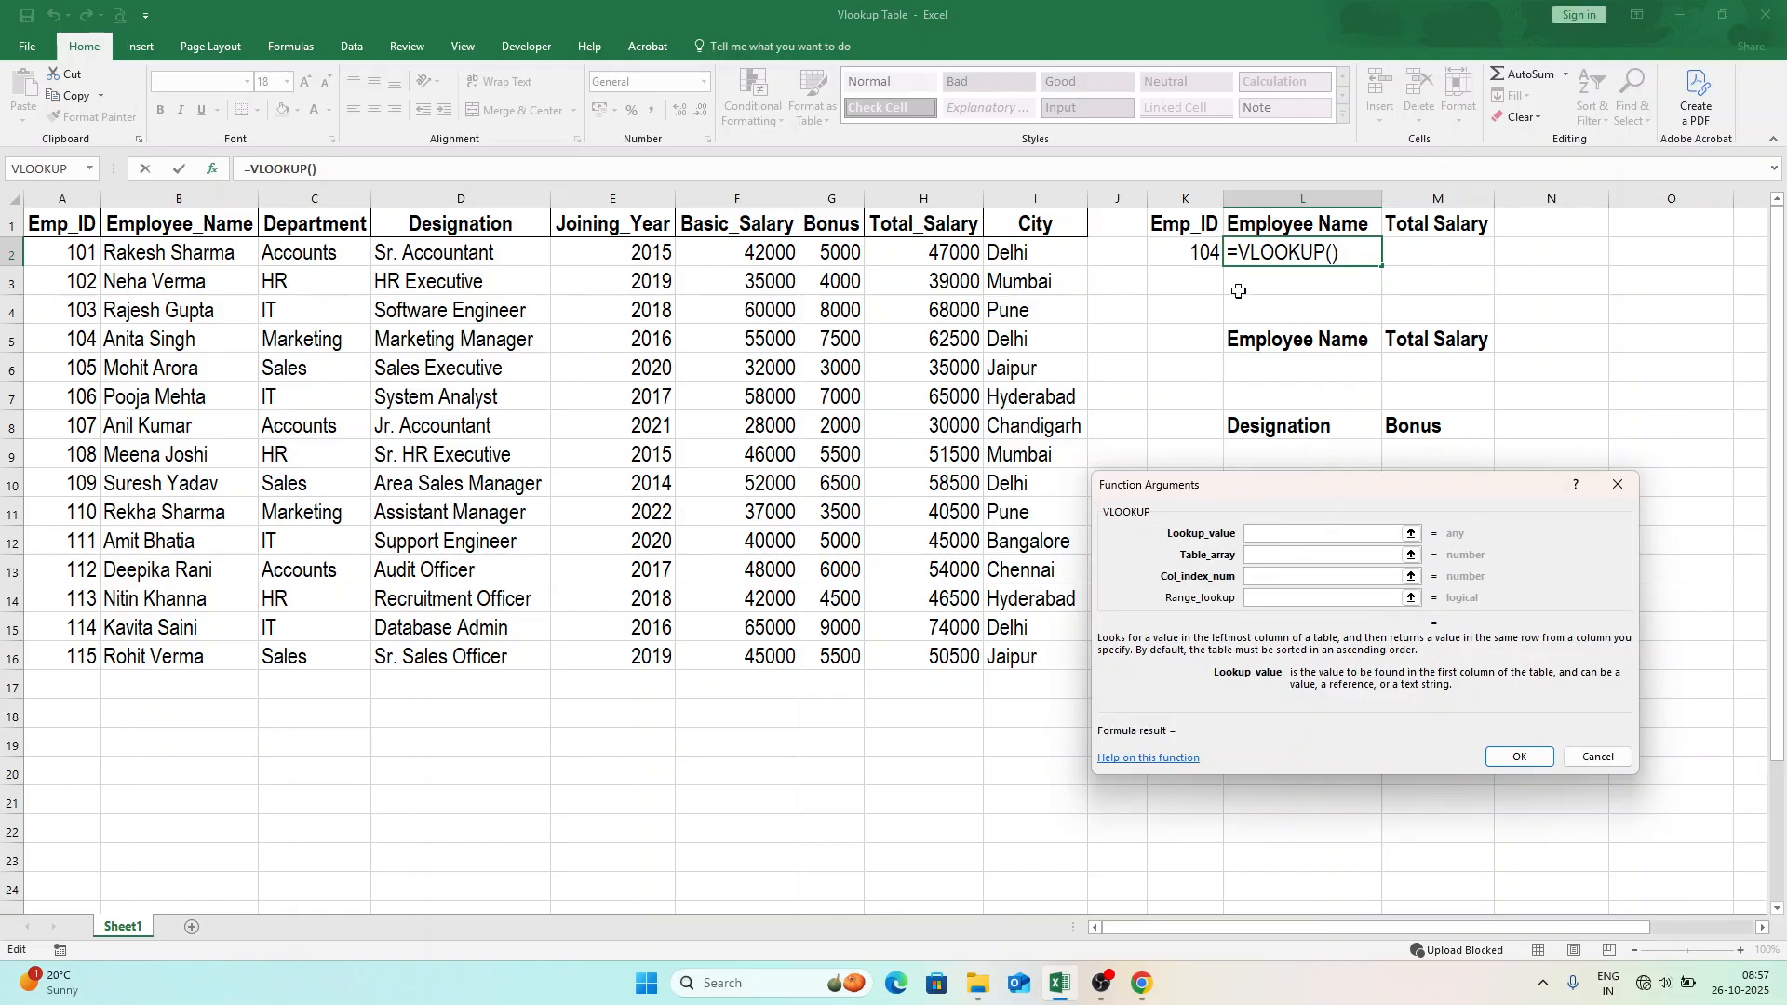
click(1179, 249)
key(Tab)
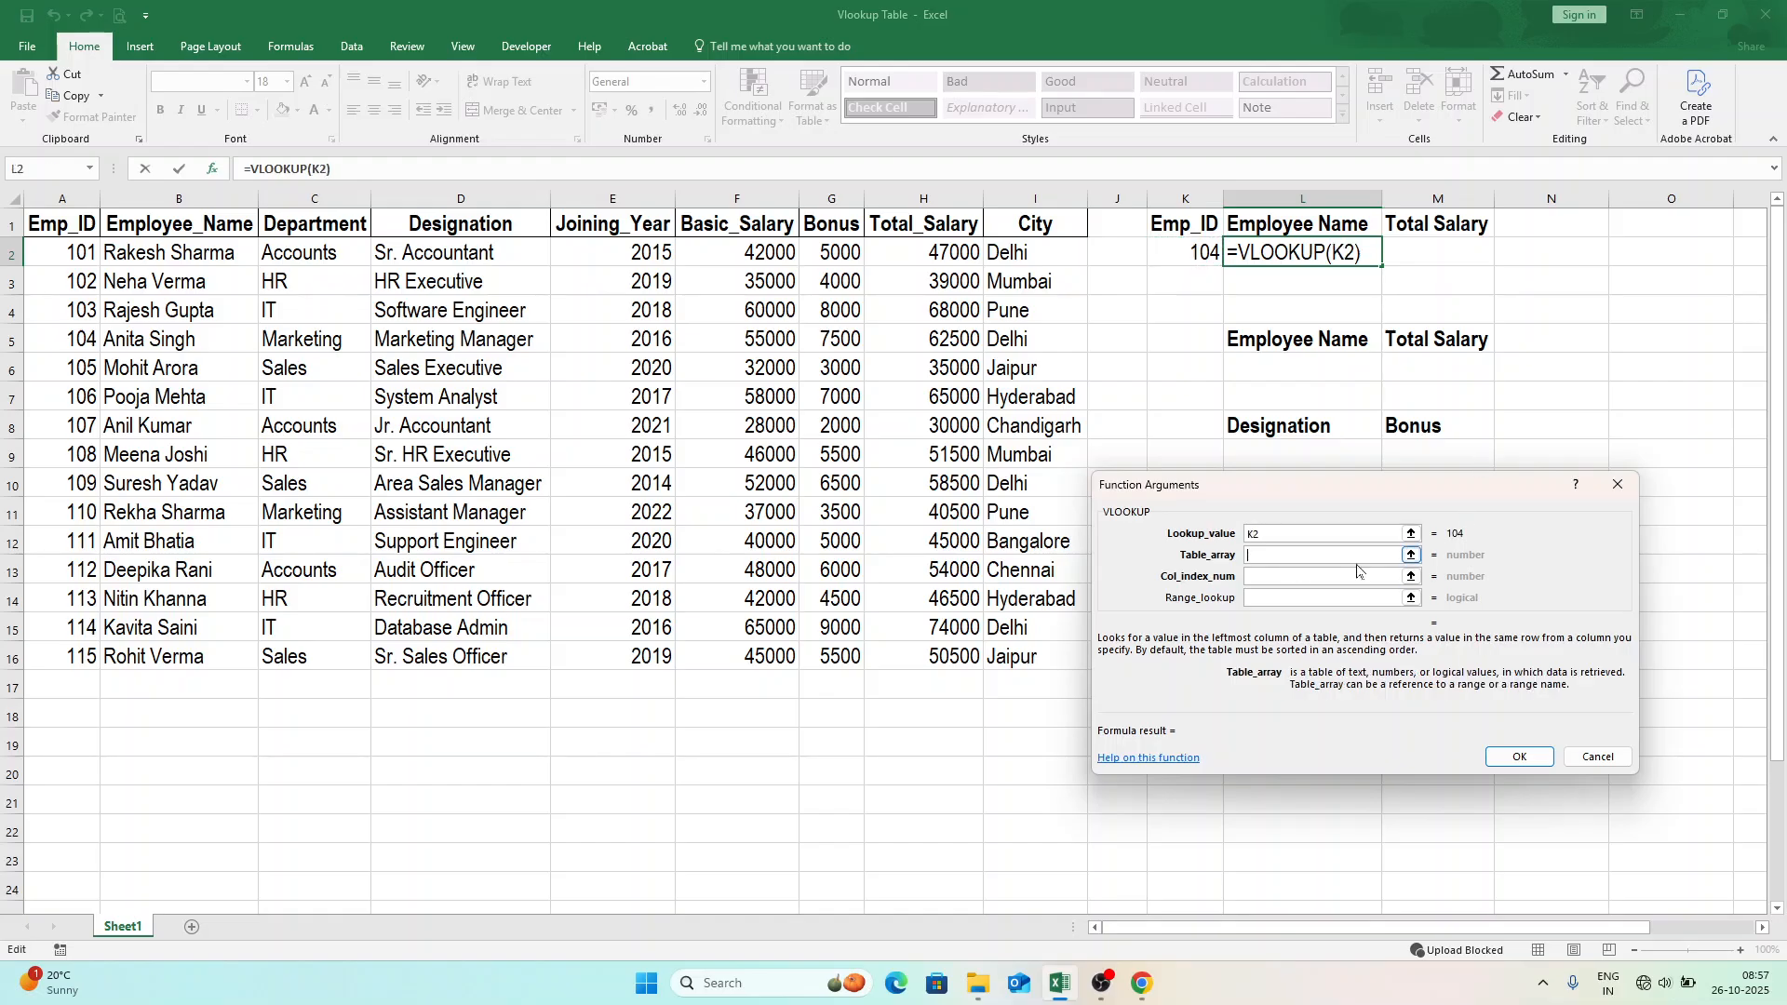
drag(75, 222, 1019, 656)
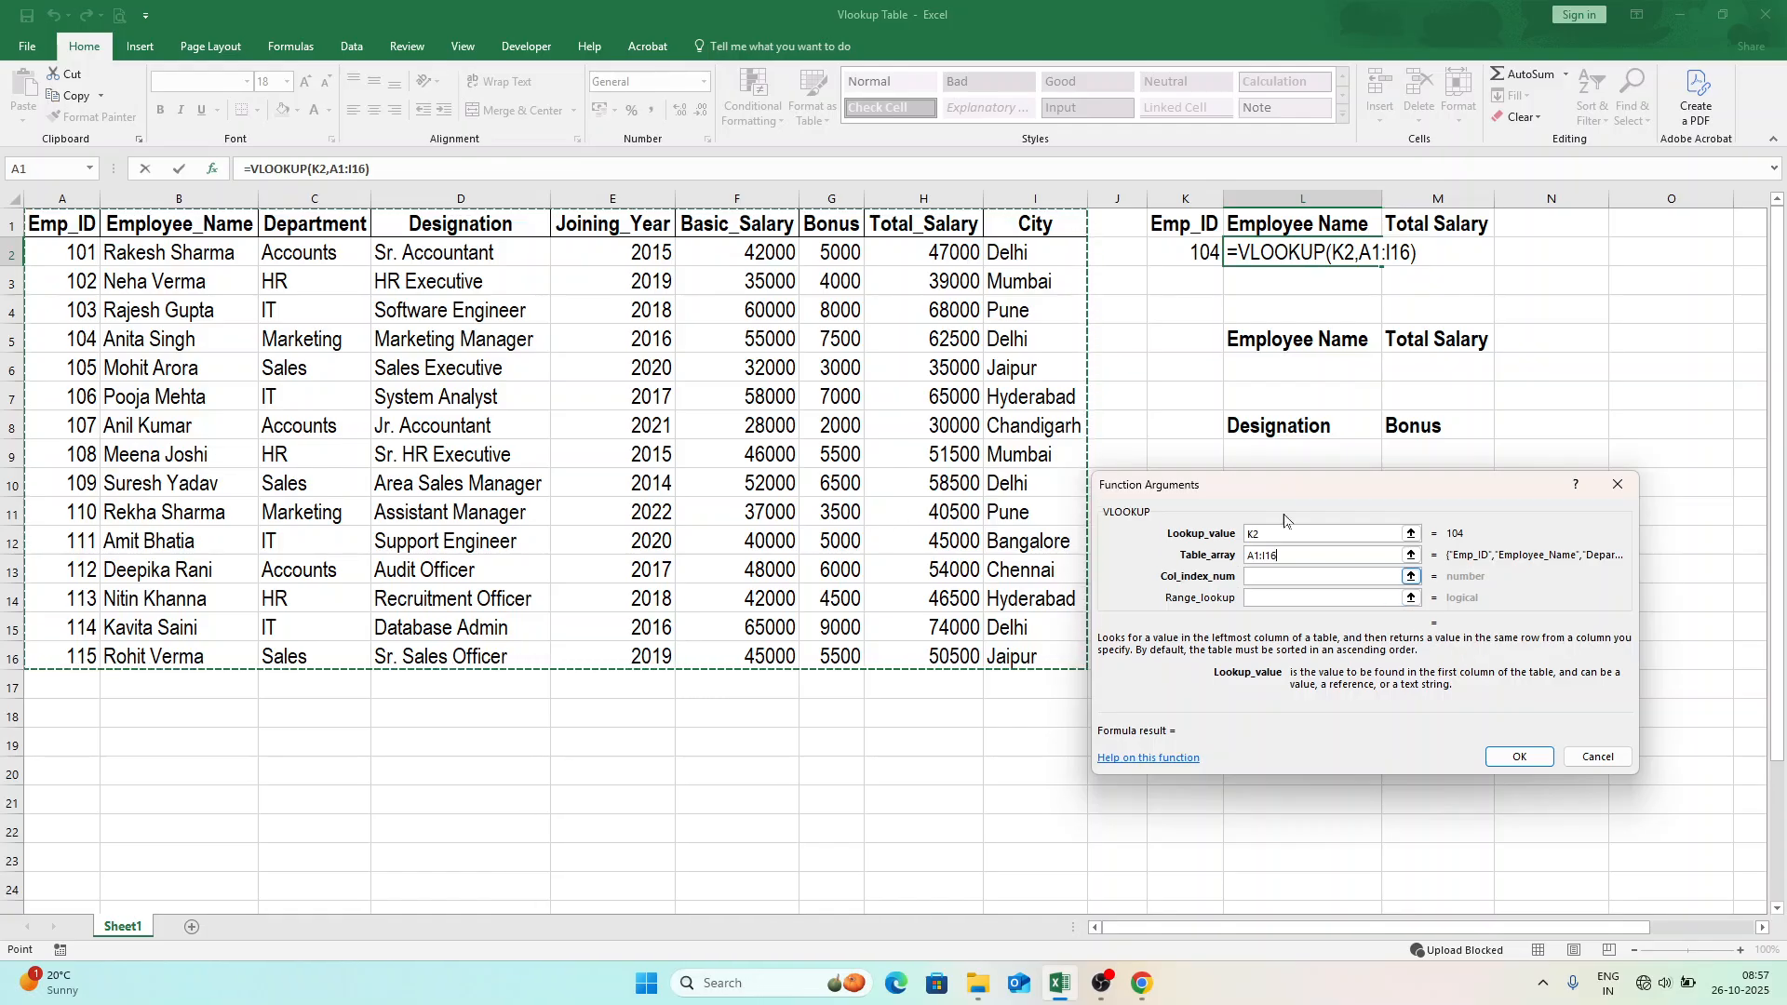
Complete the L2 VLOOKUP with column index 2 and range lookup 0, and check the returned employee name.
click(1273, 574)
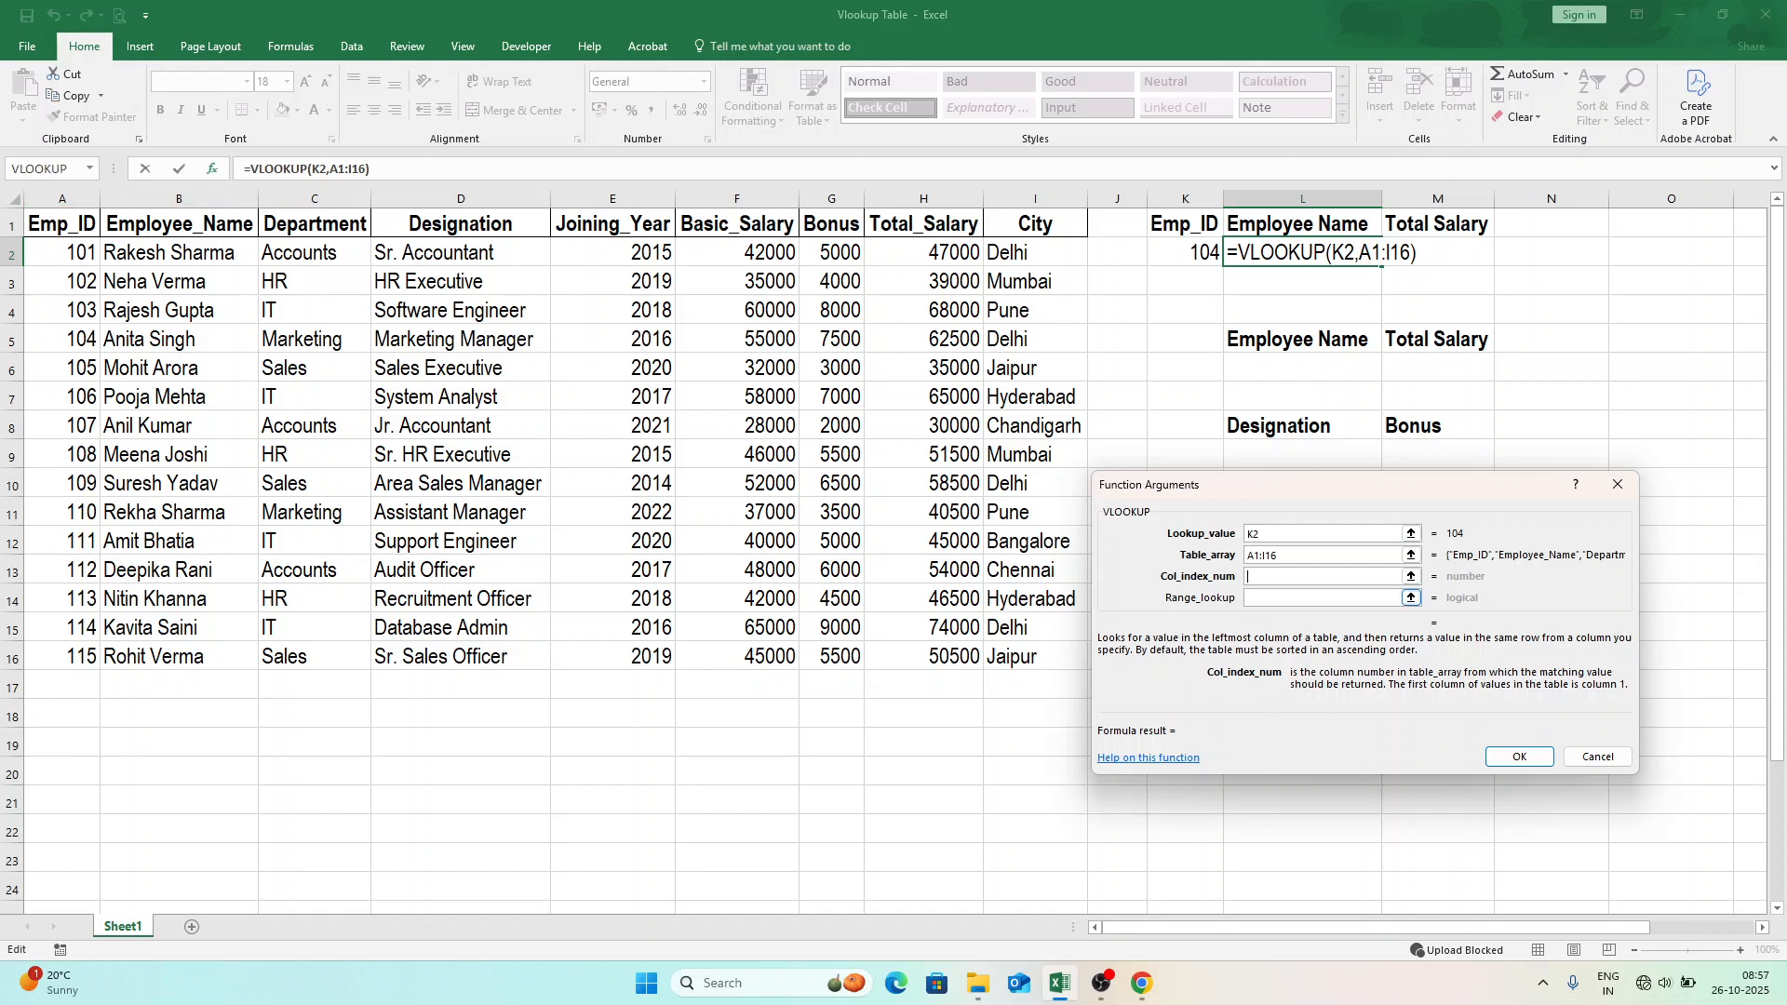
text(2)
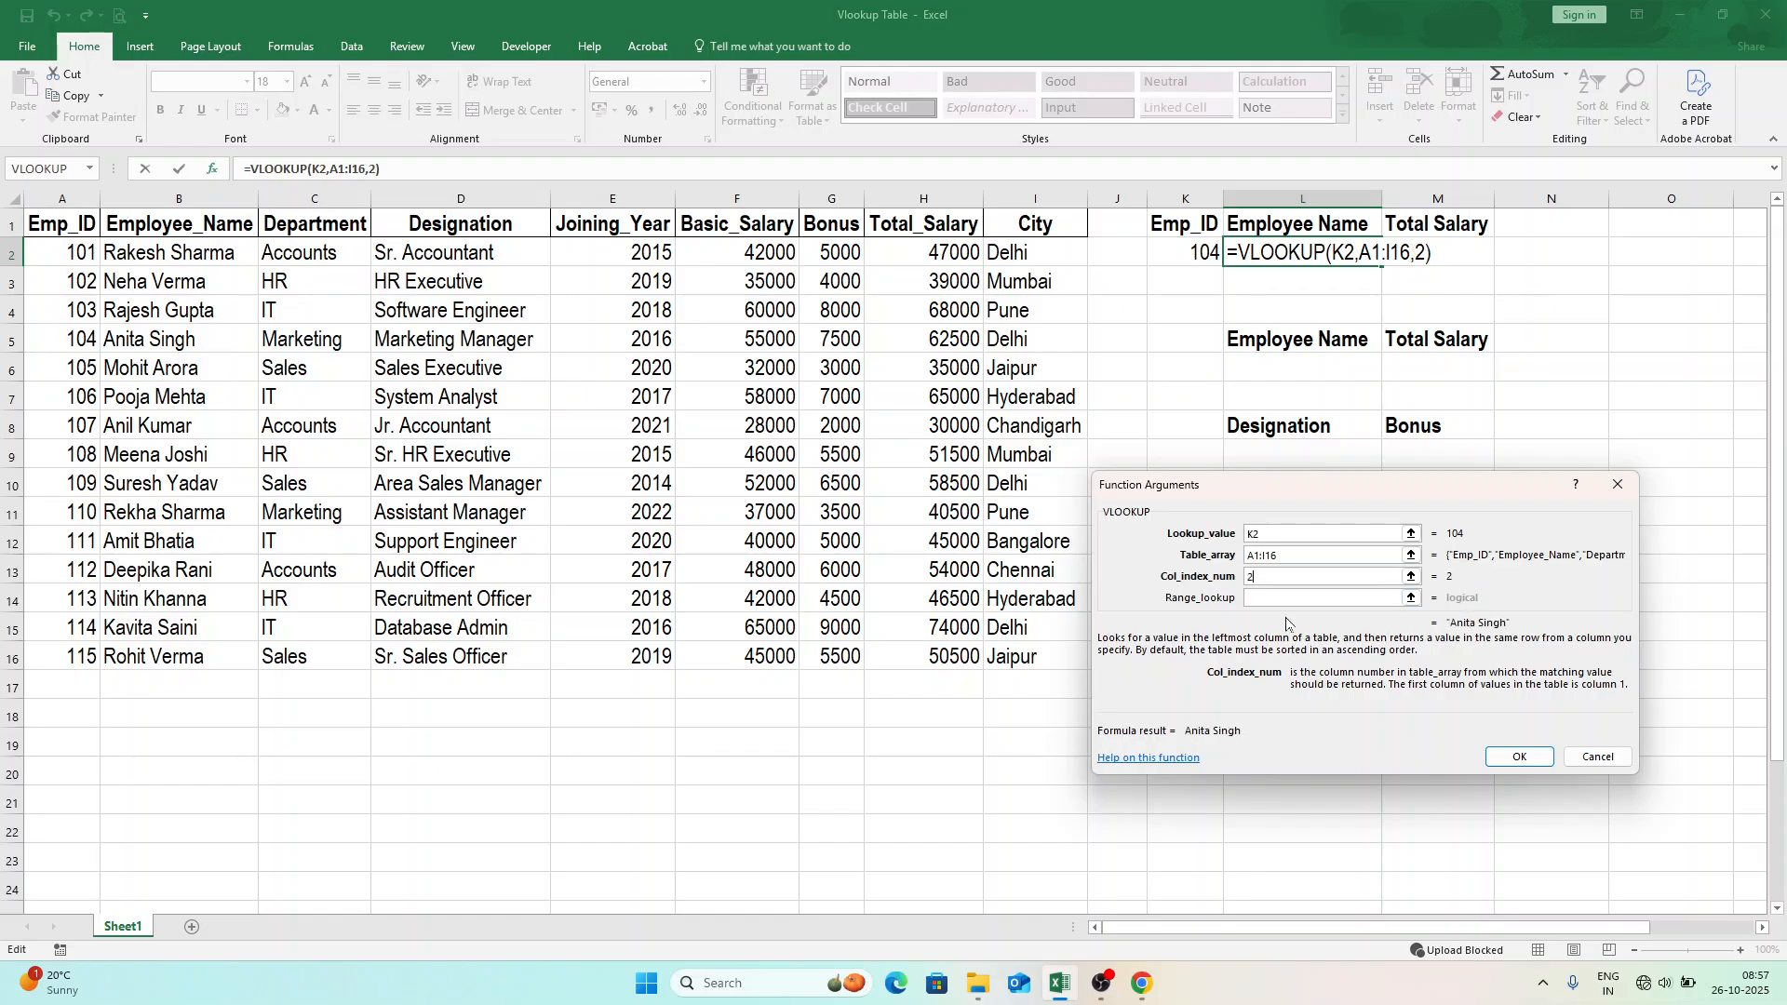
key(Tab)
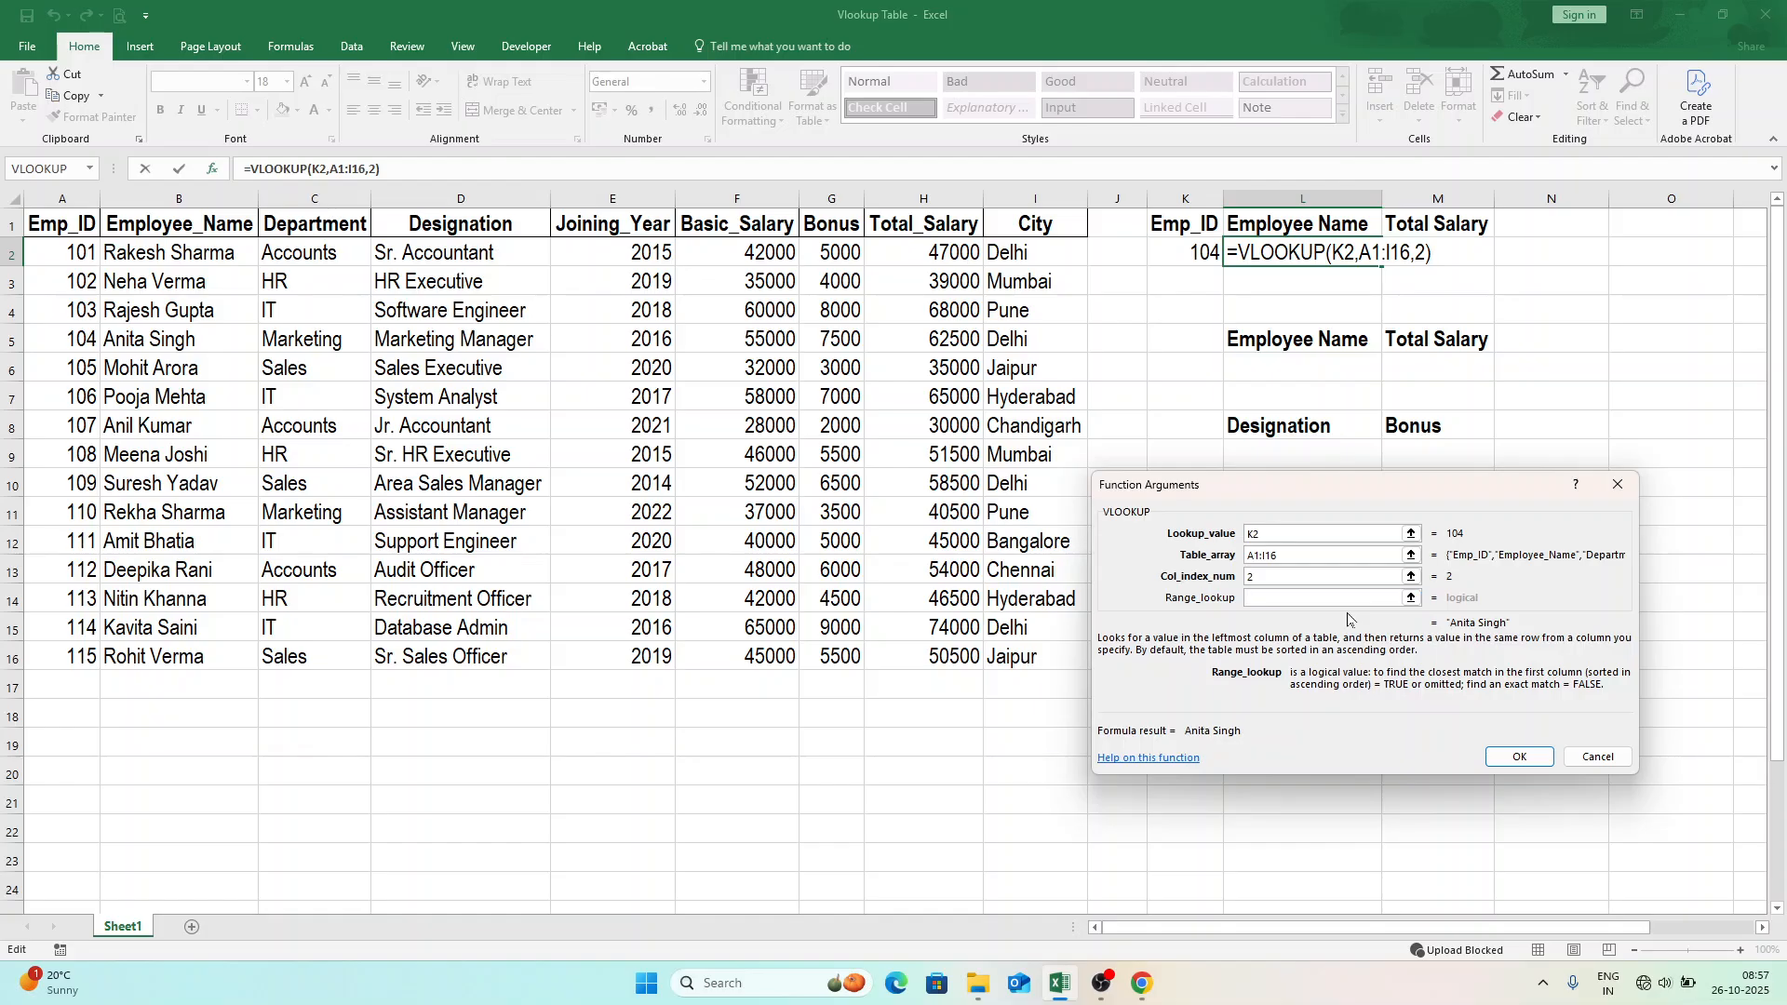
text(0)
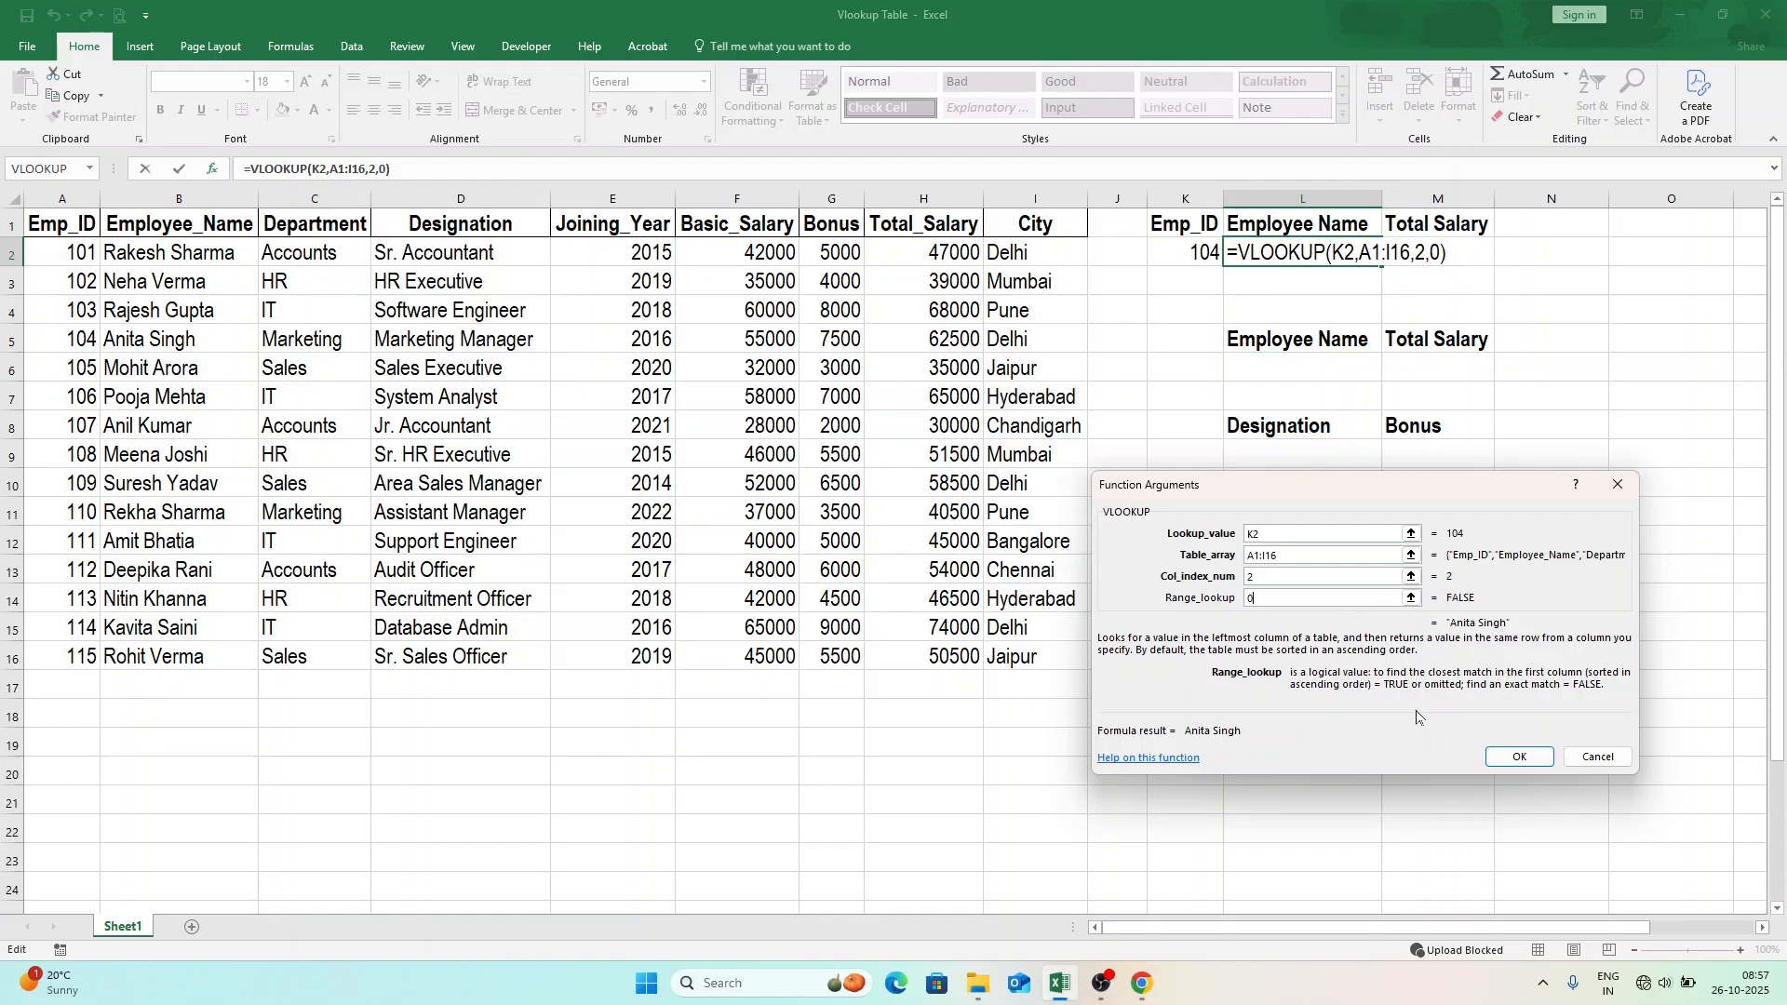
click(1520, 757)
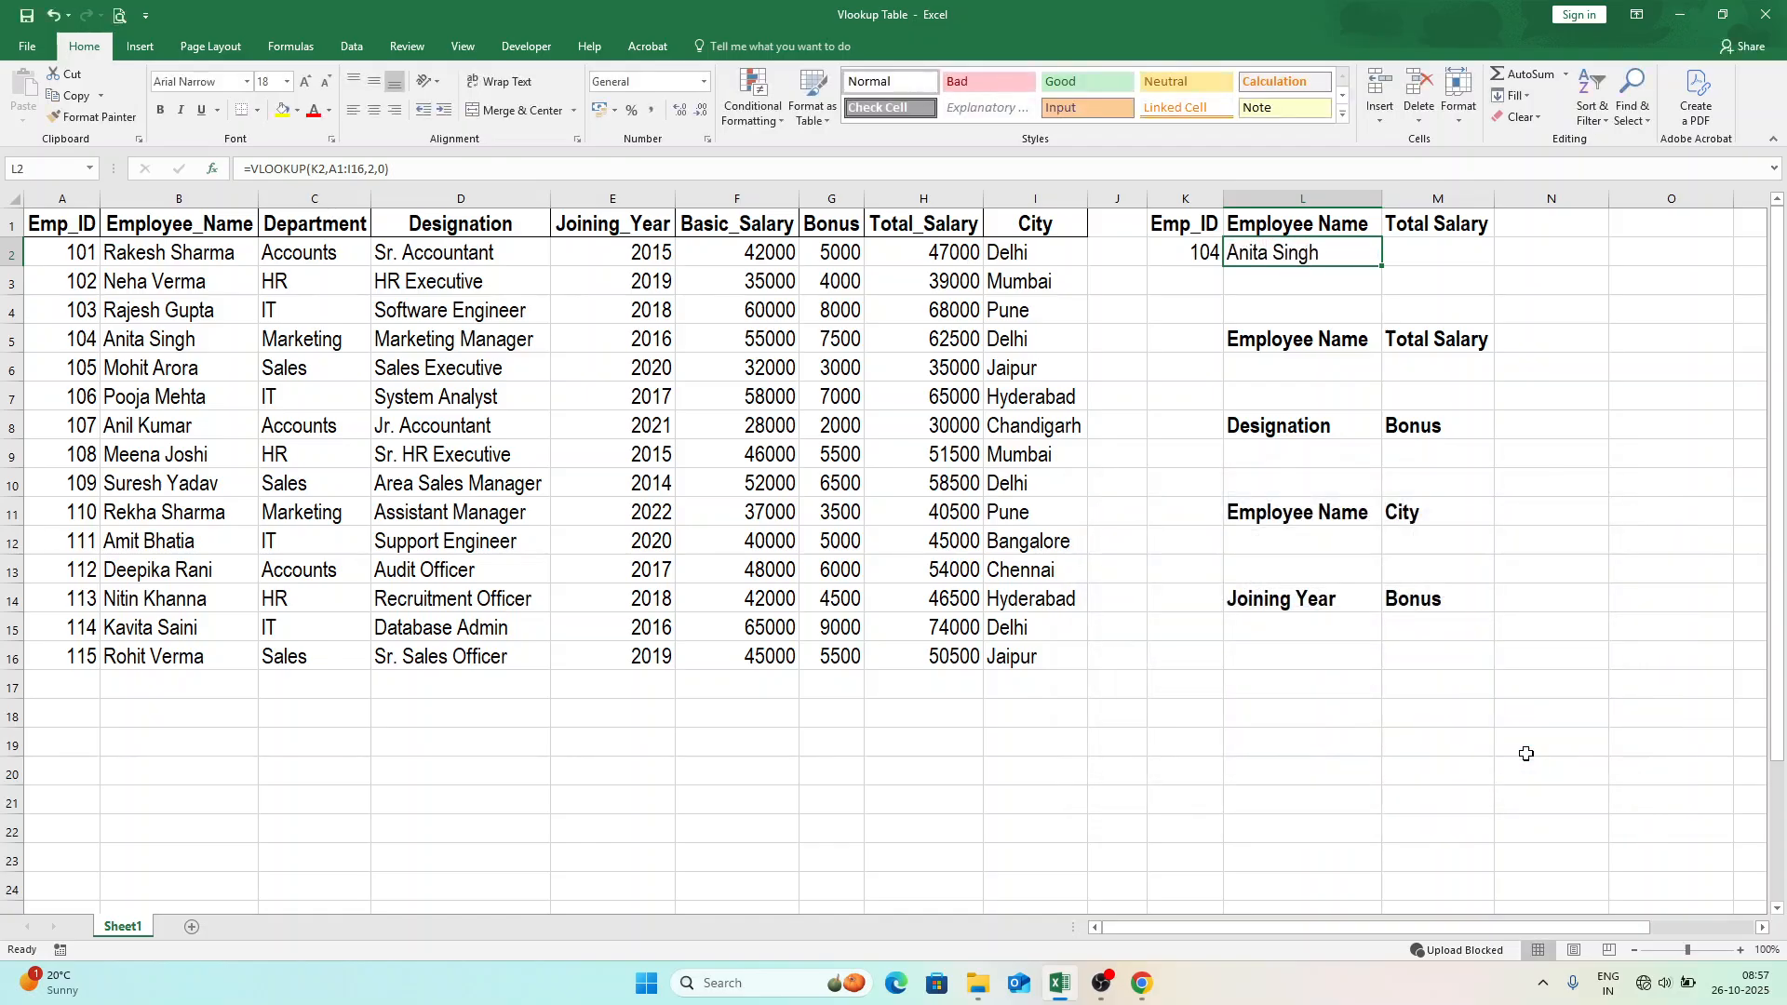
click(1203, 257)
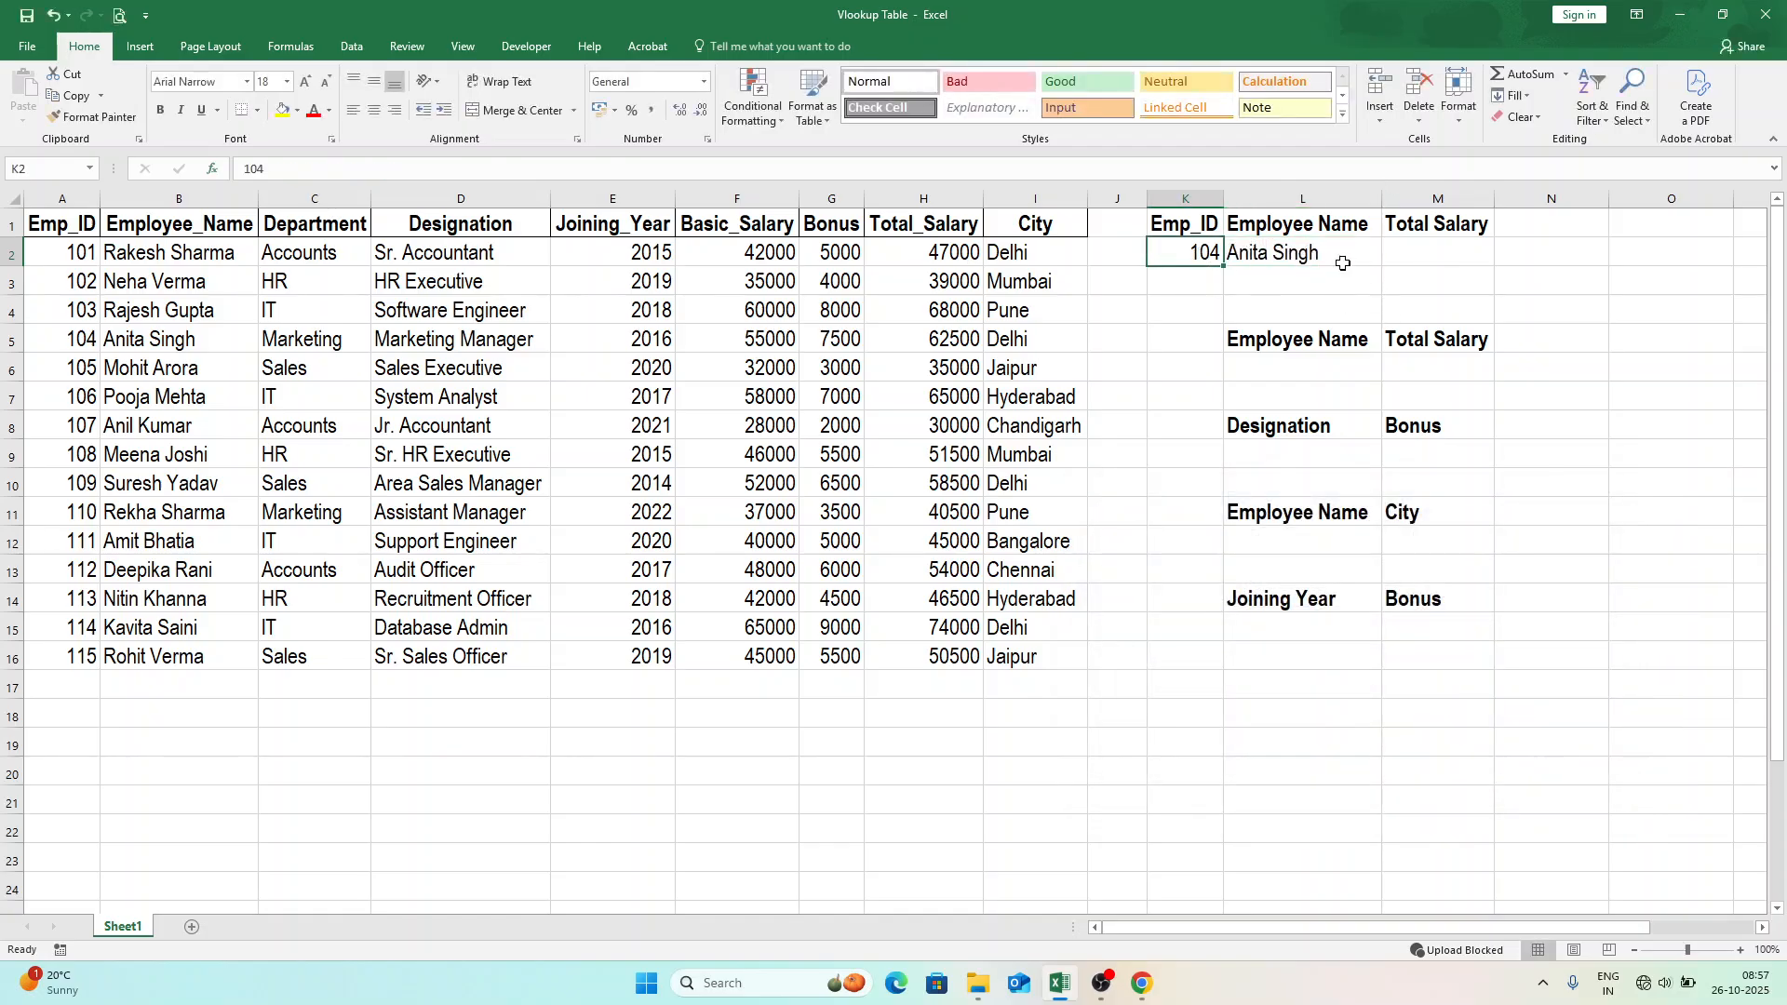
click(1319, 257)
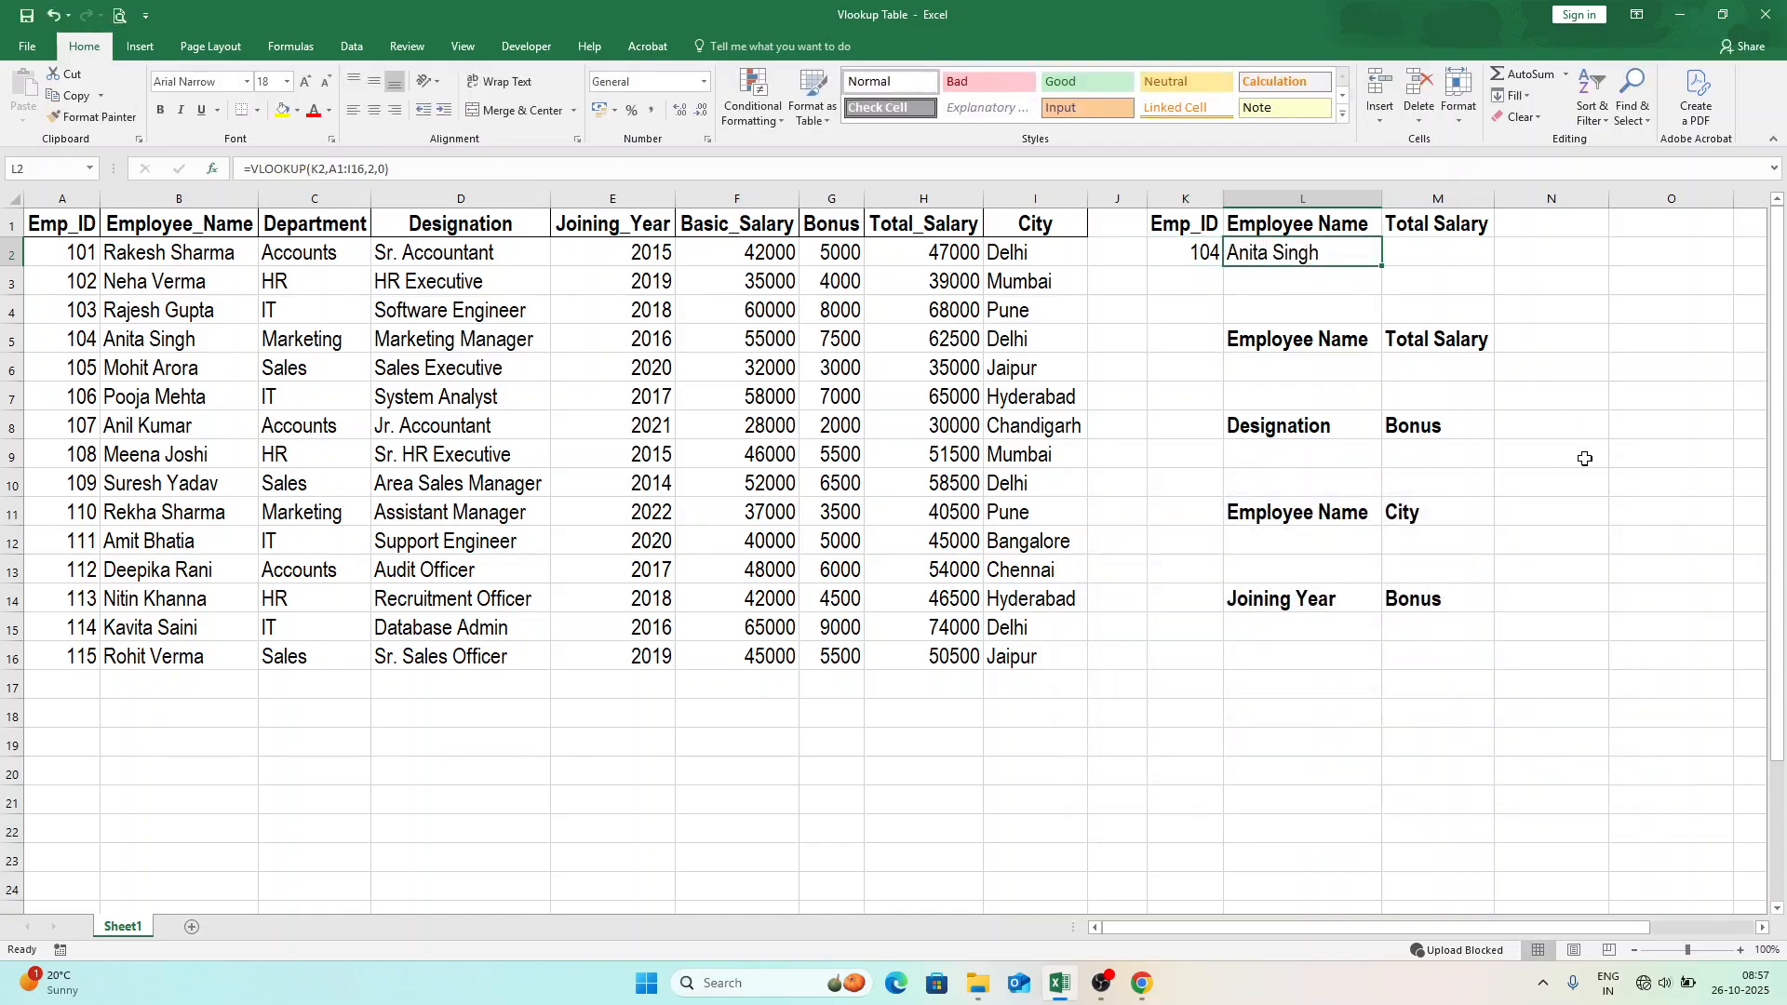
Start a VLOOKUP in the Total Salary cell M2 with L2 as the lookup value.
click(1434, 261)
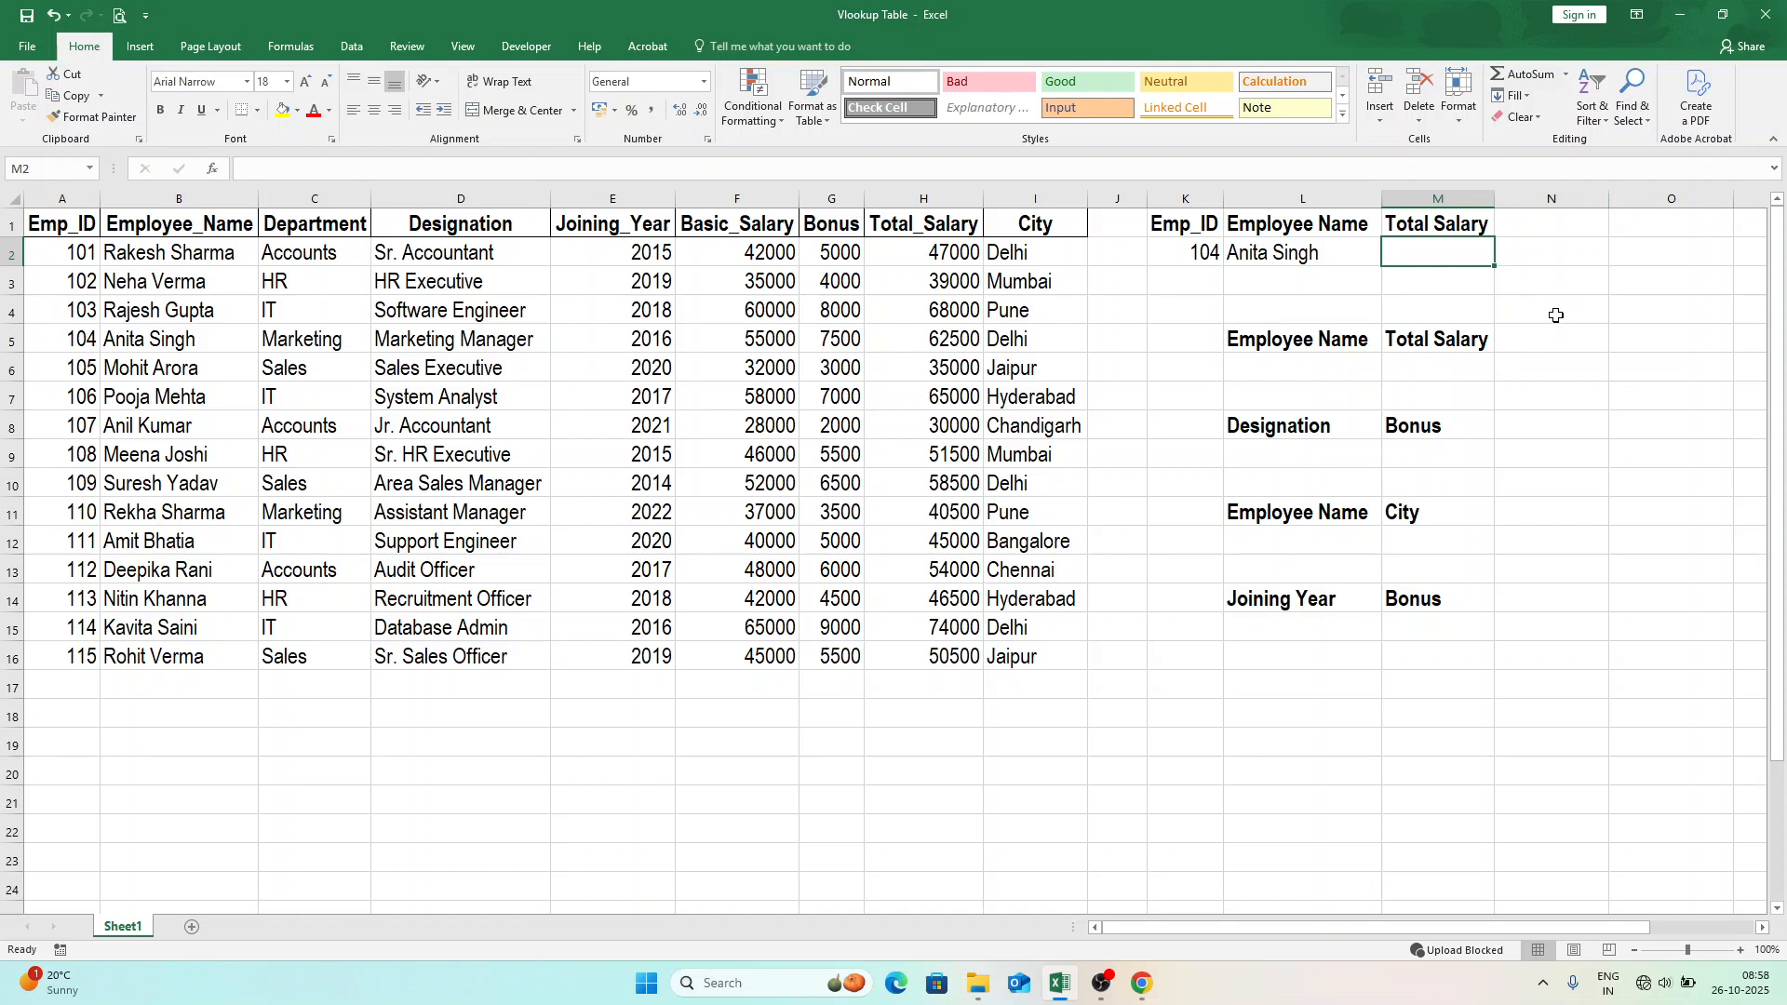
text(=vlook)
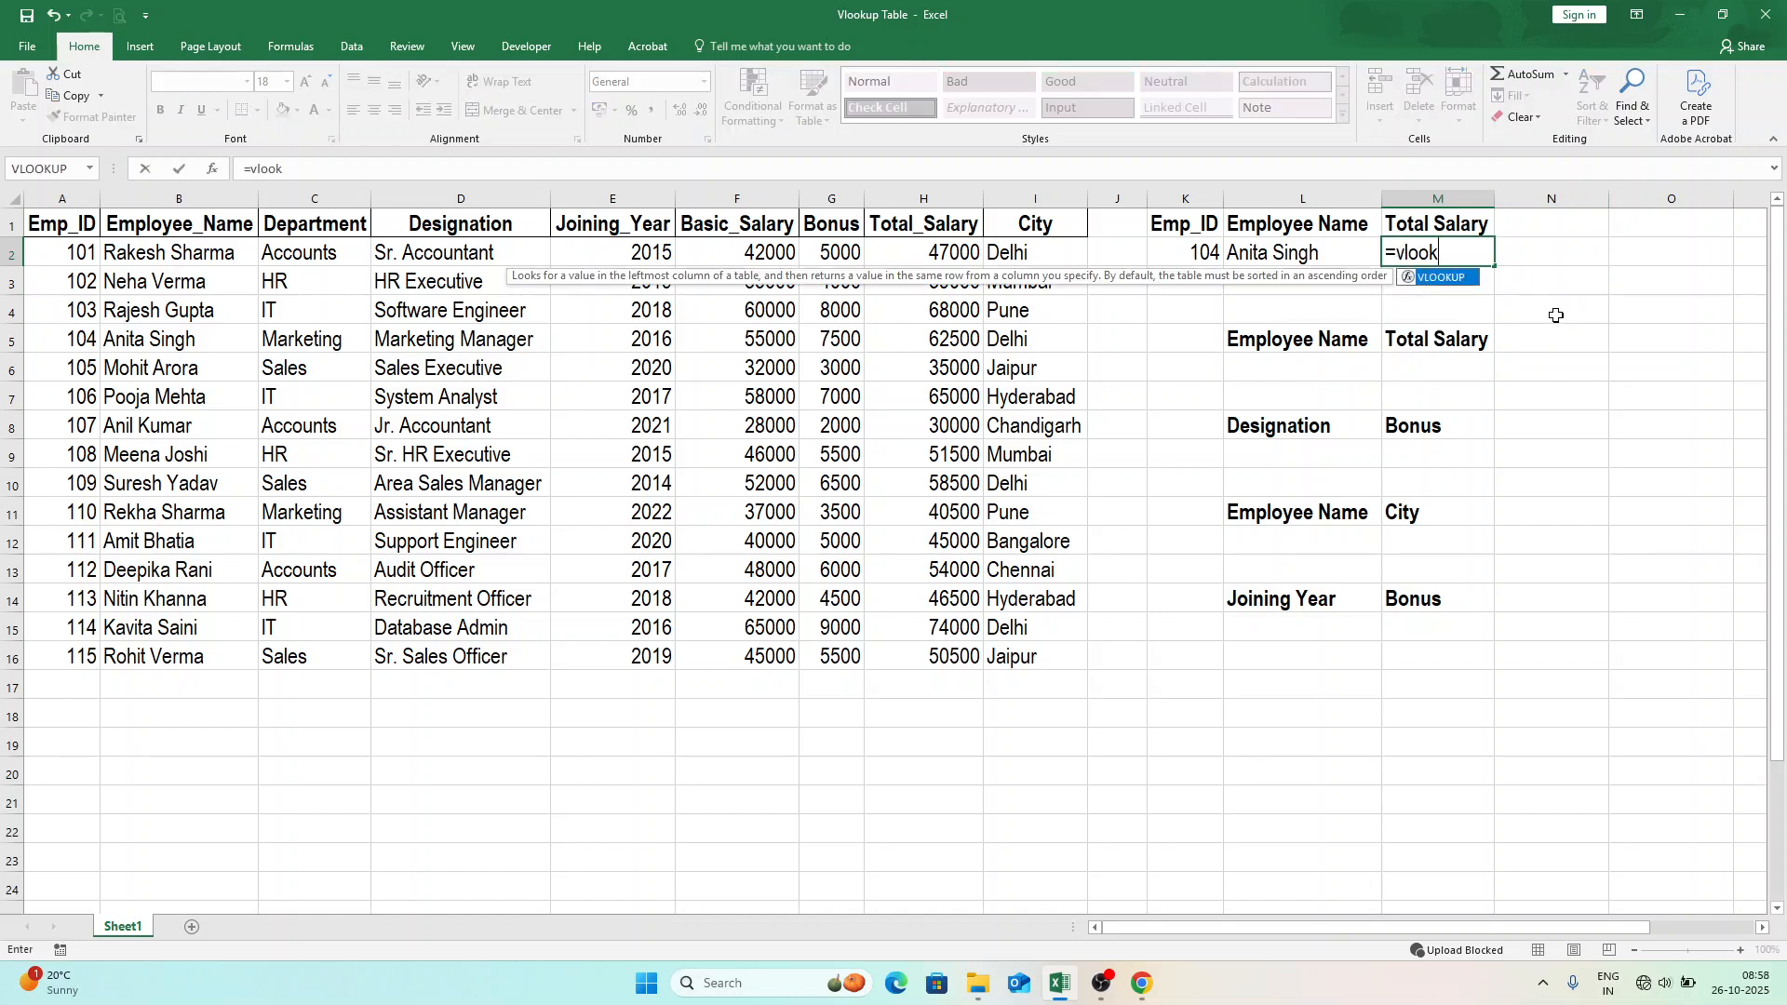
key(Tab)
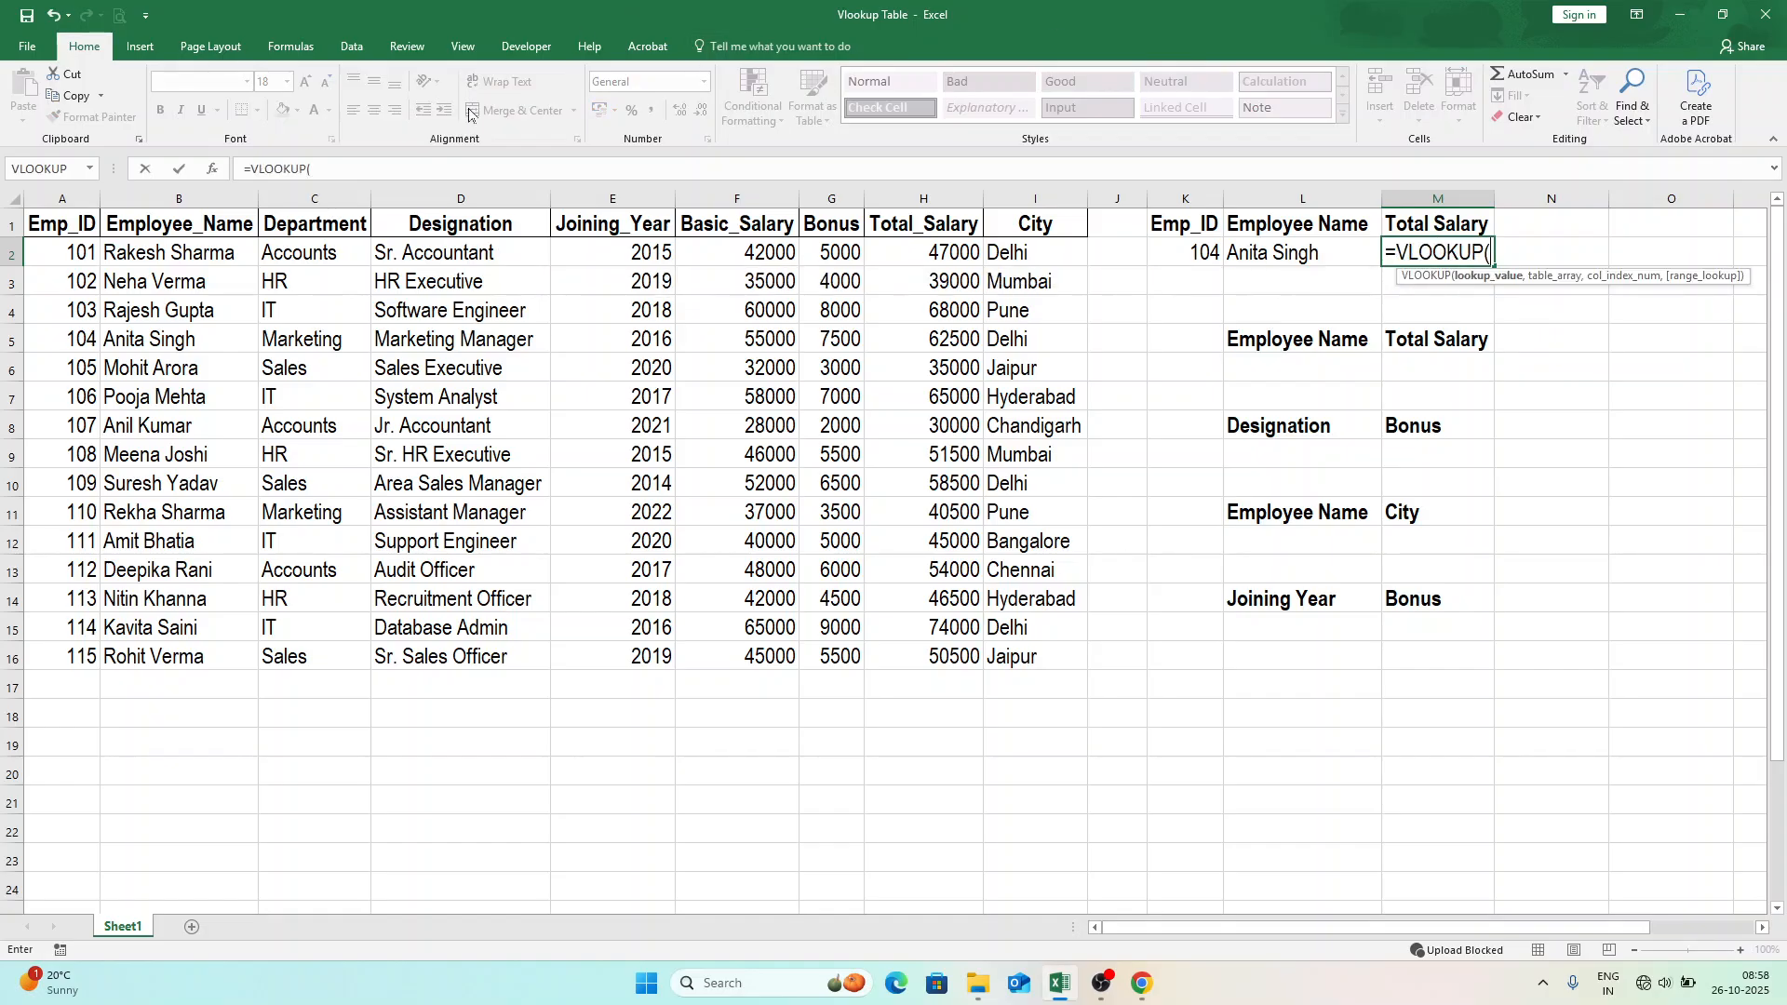
key(ctrl+a)
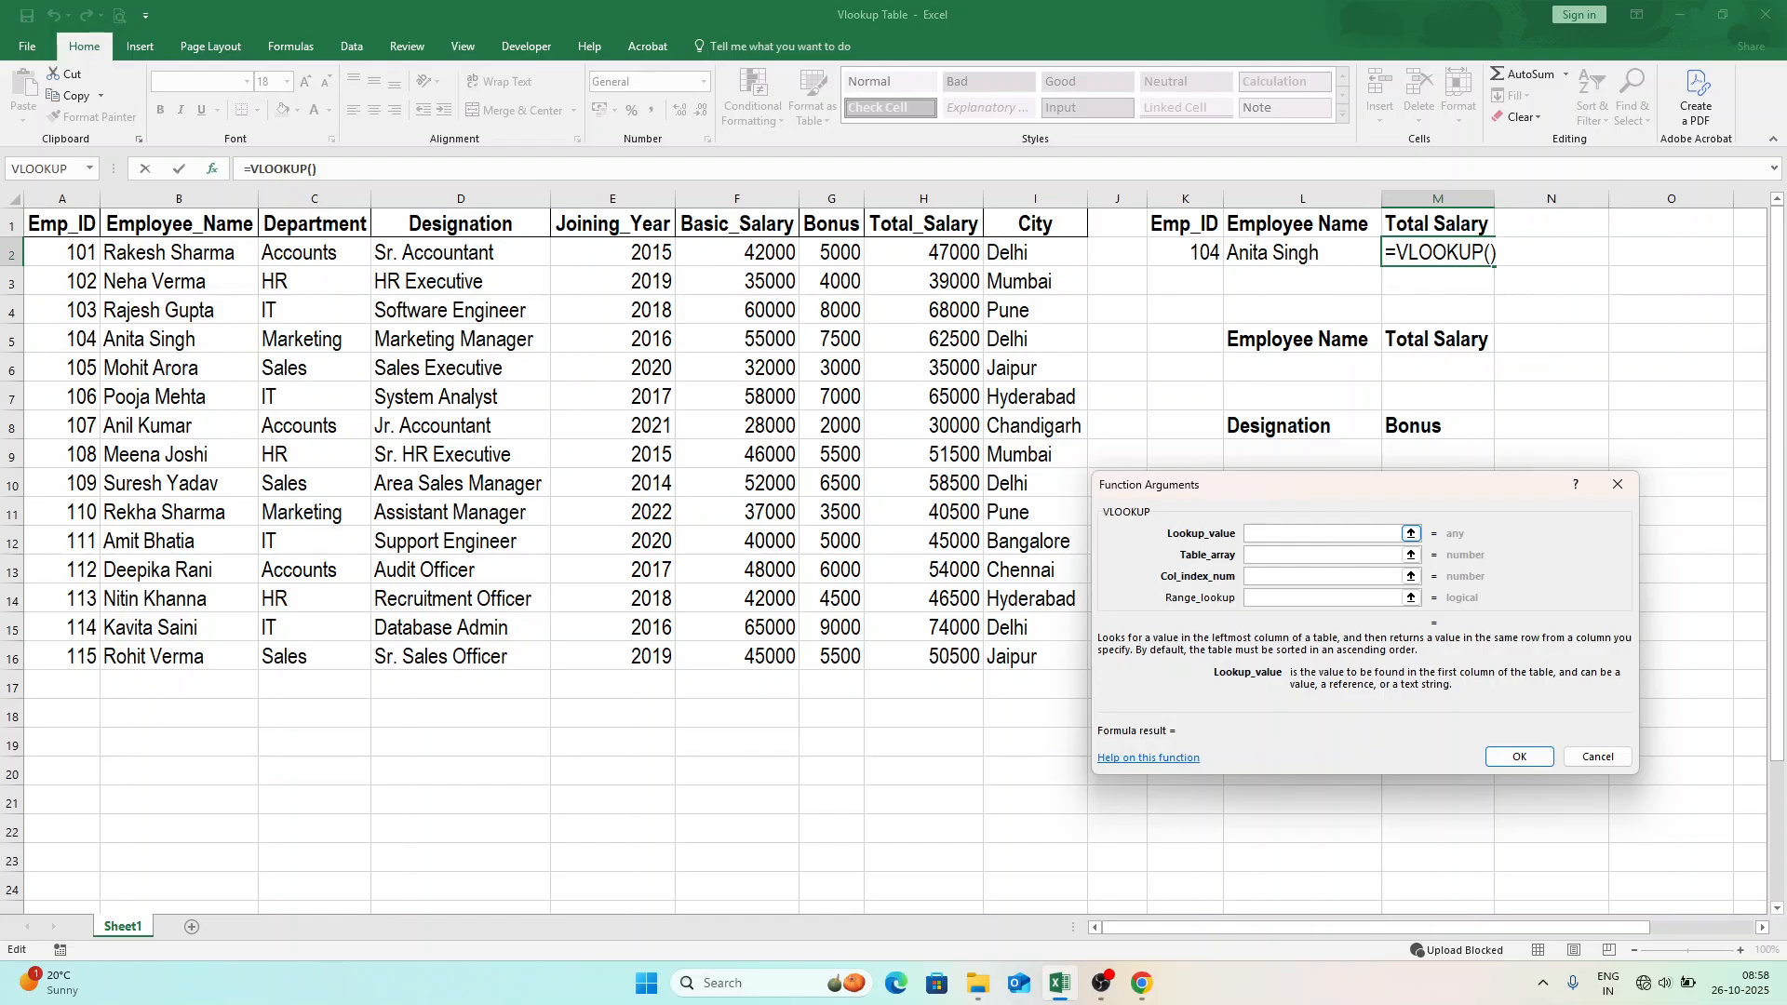
click(1285, 251)
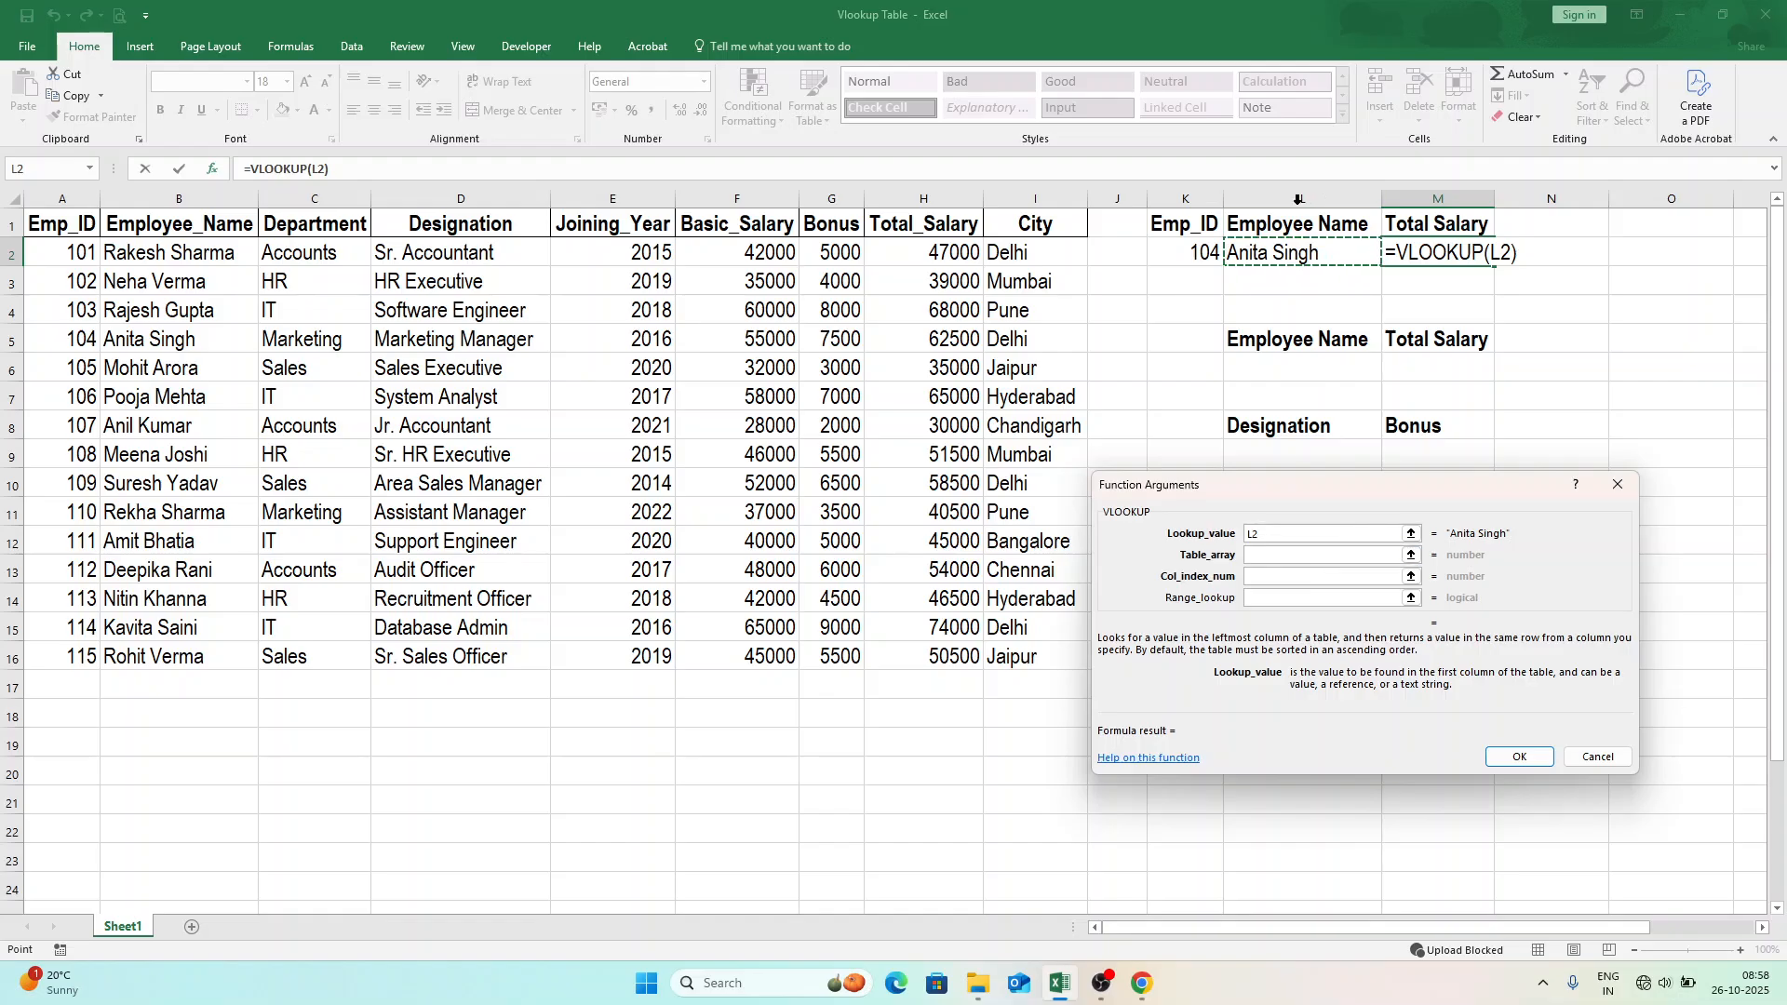
key(Tab)
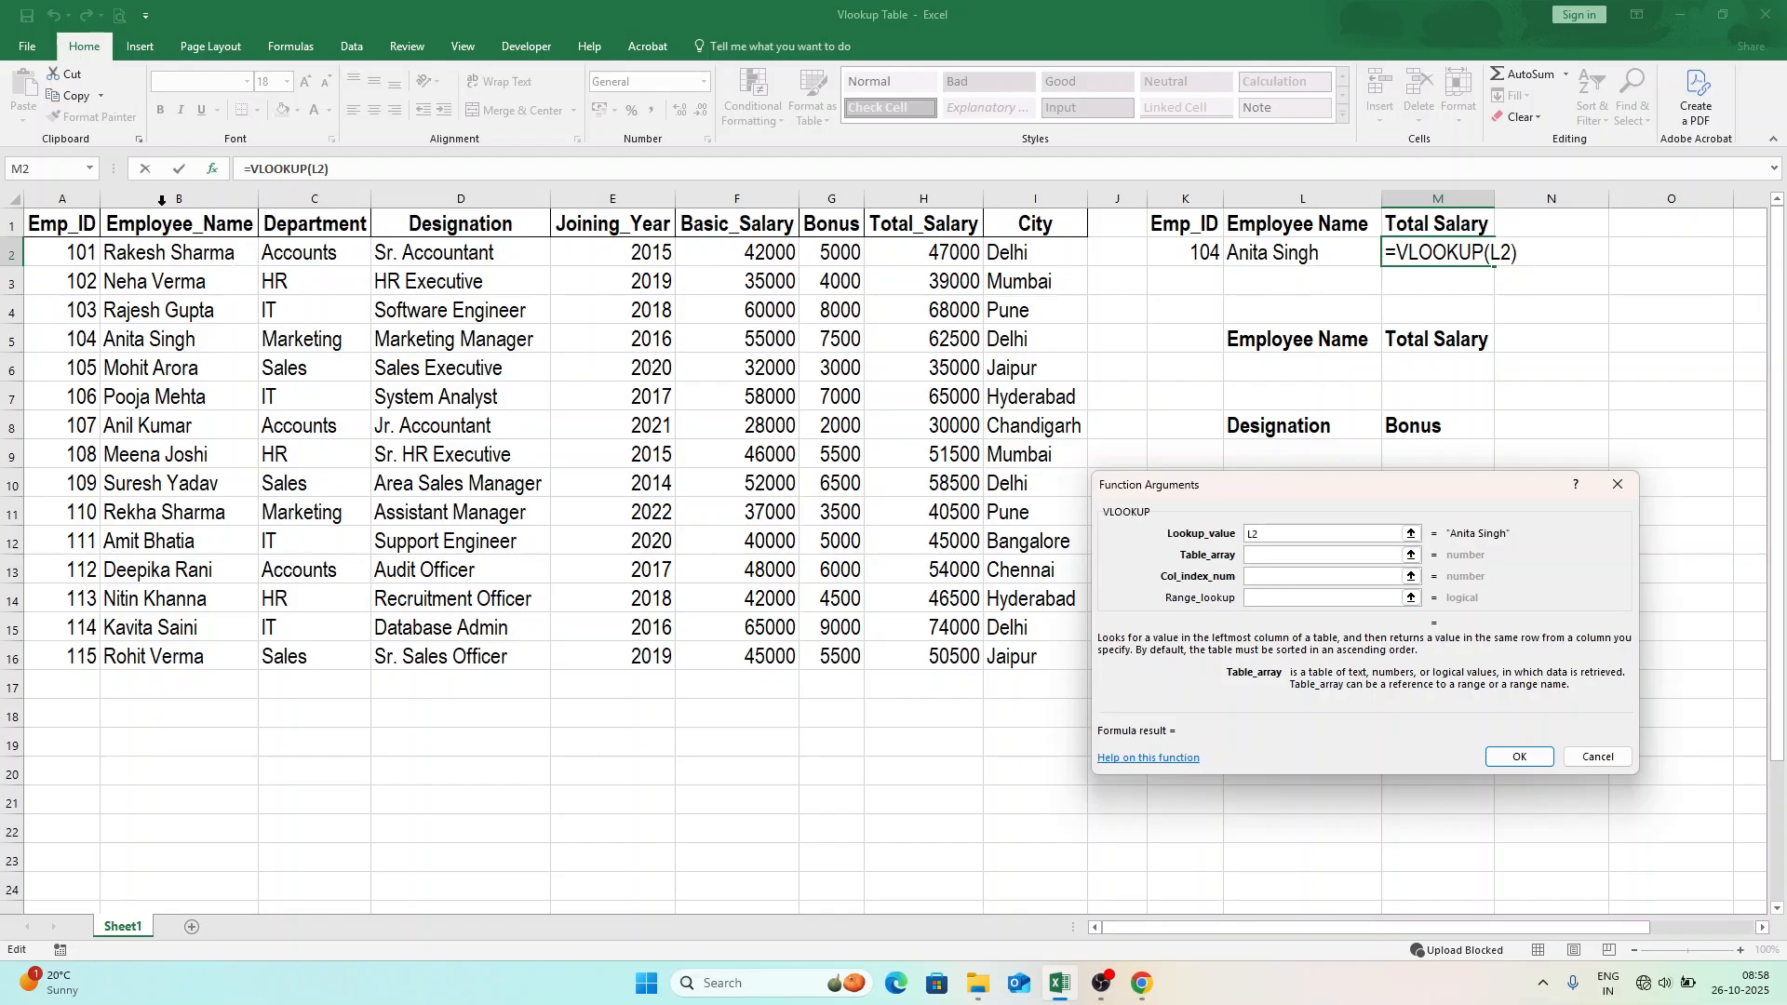
Set the M2 VLOOKUP's table array to B1:I16 and make it the absolute reference $B$1:$I$16.
drag(192, 229, 1016, 663)
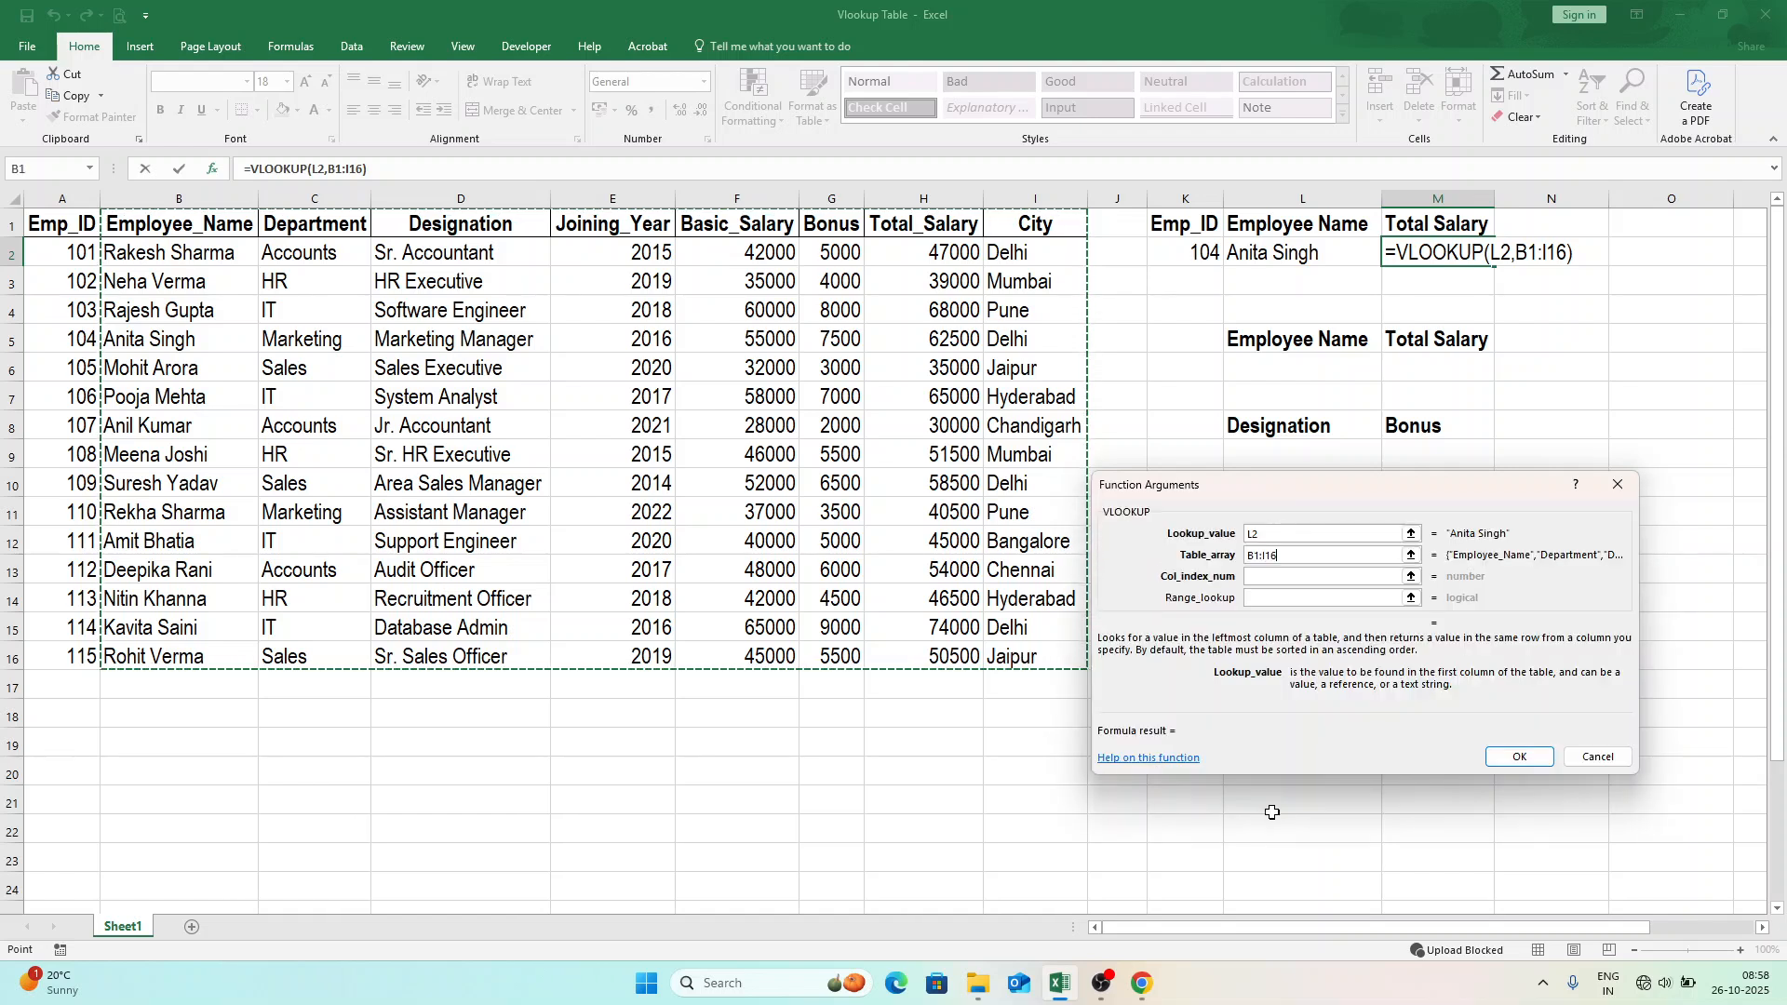
drag(1286, 556, 1203, 546)
key(F4)
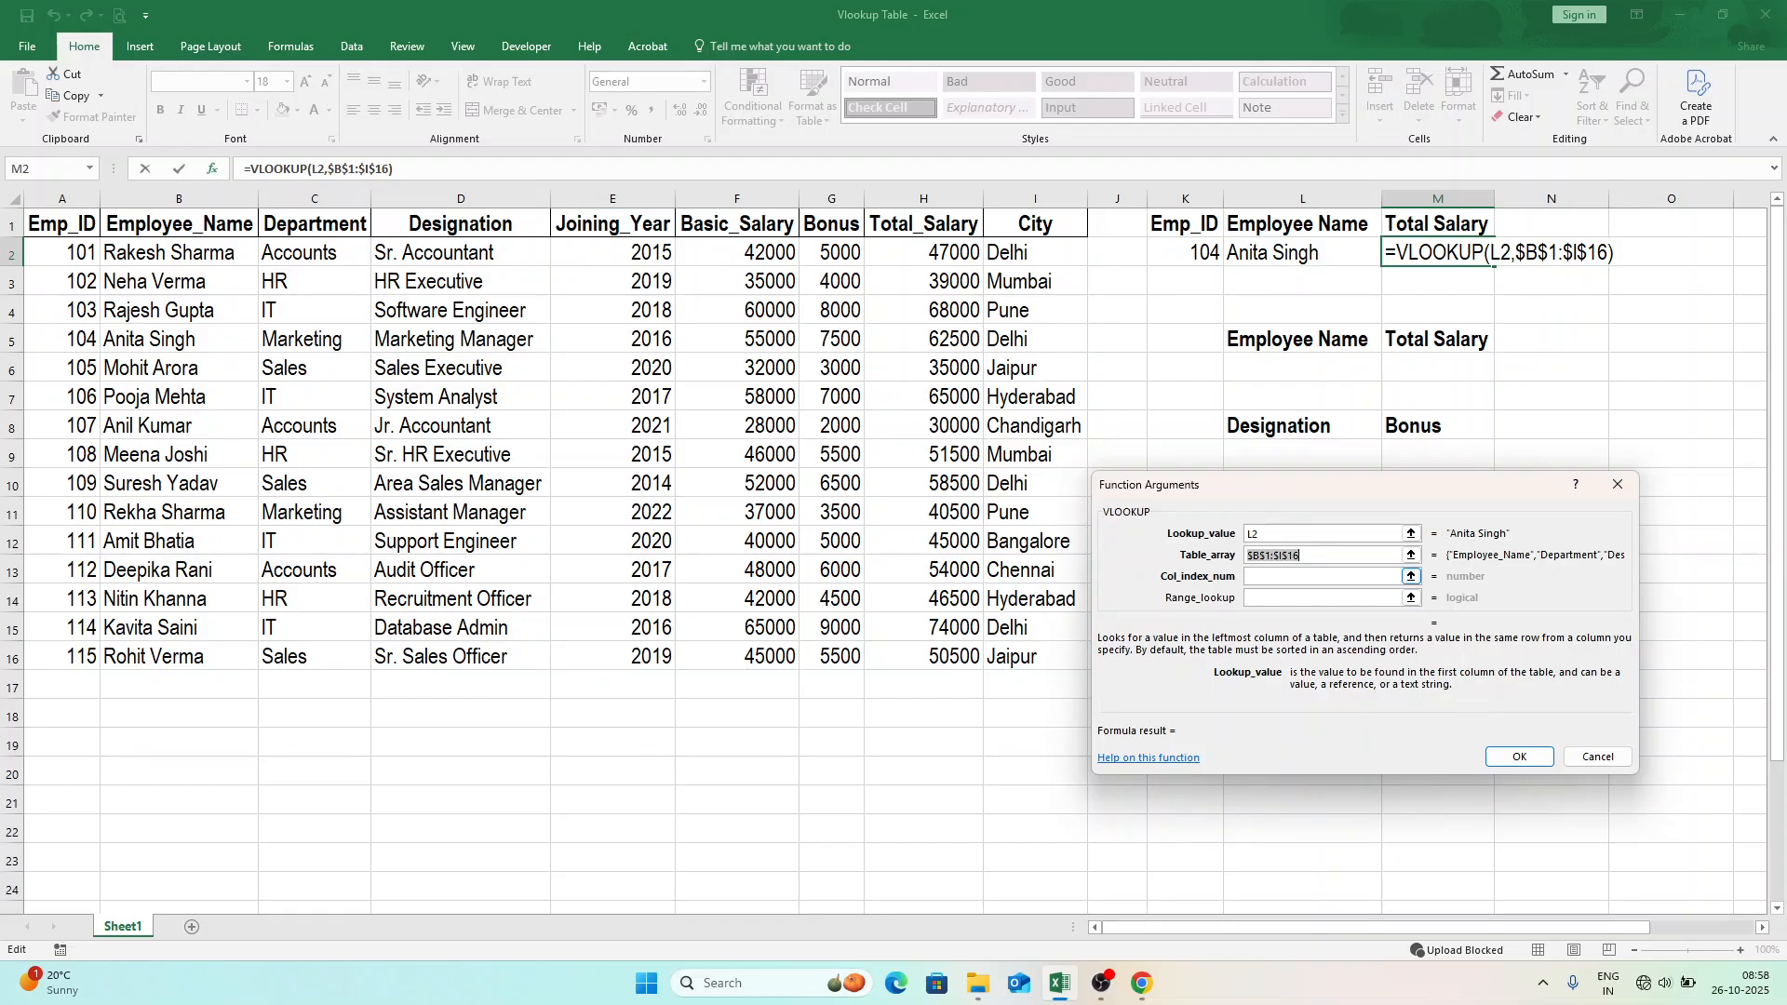
key(Tab)
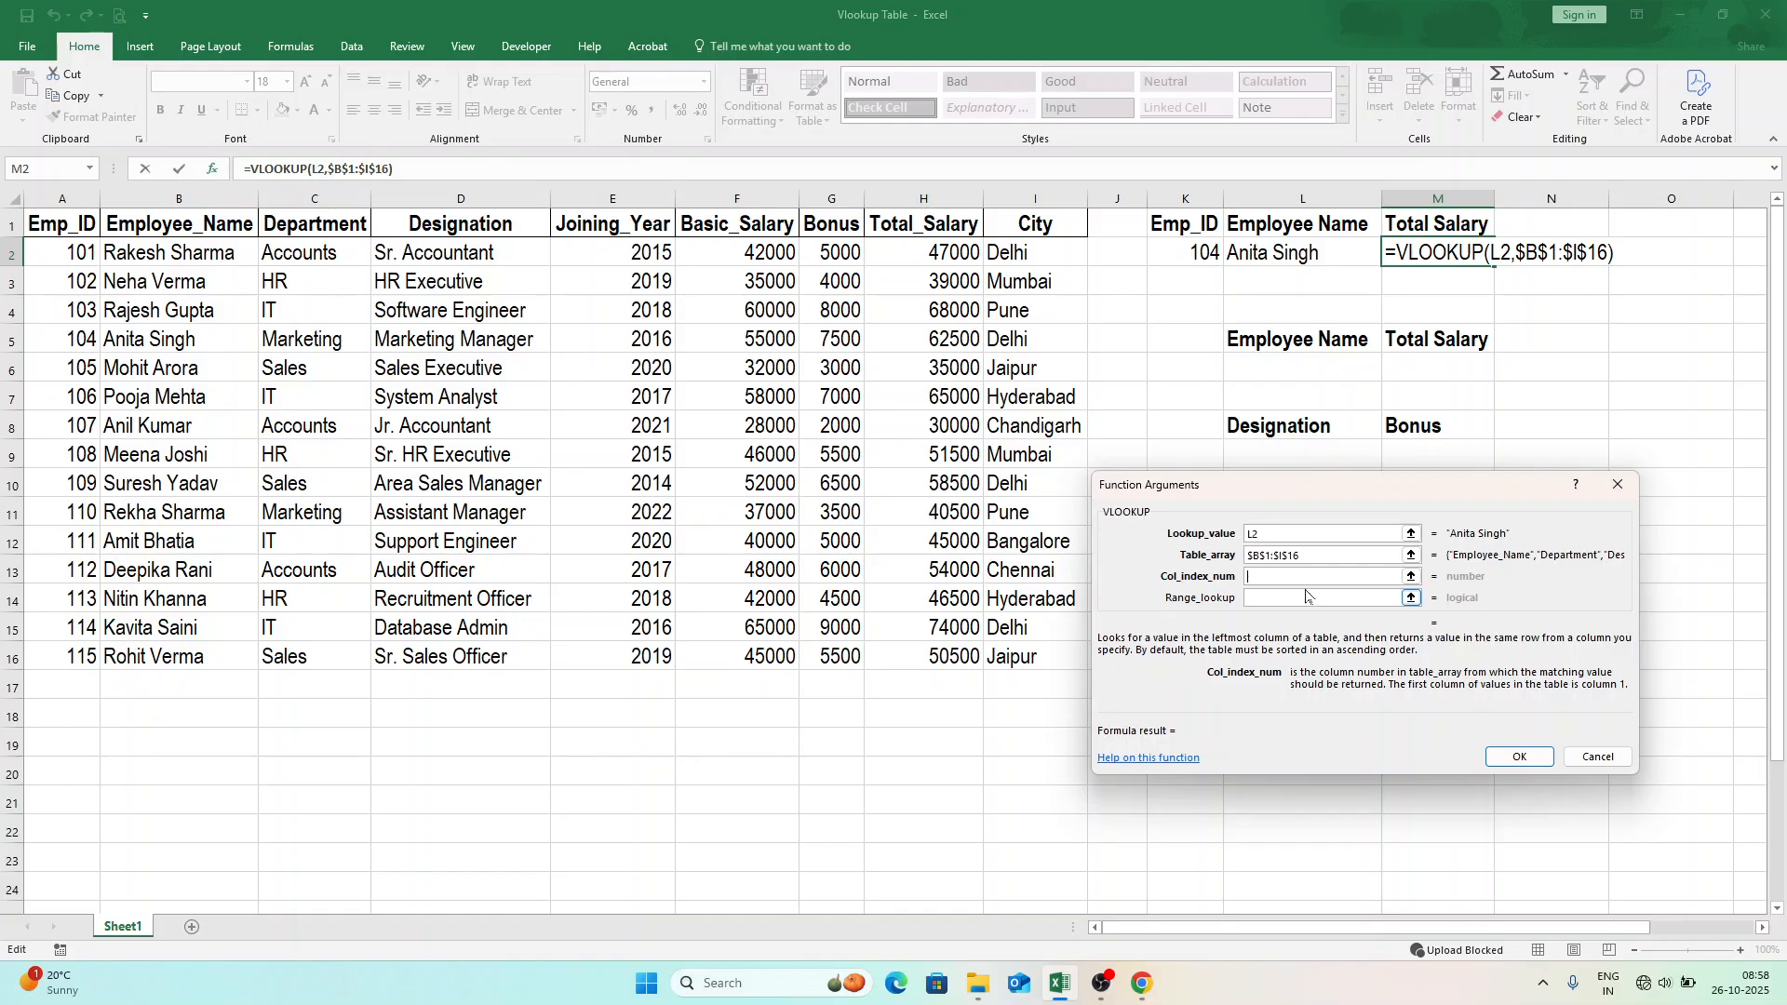
Complete the M2 VLOOKUP with column index 7 and range lookup 0.
text(7)
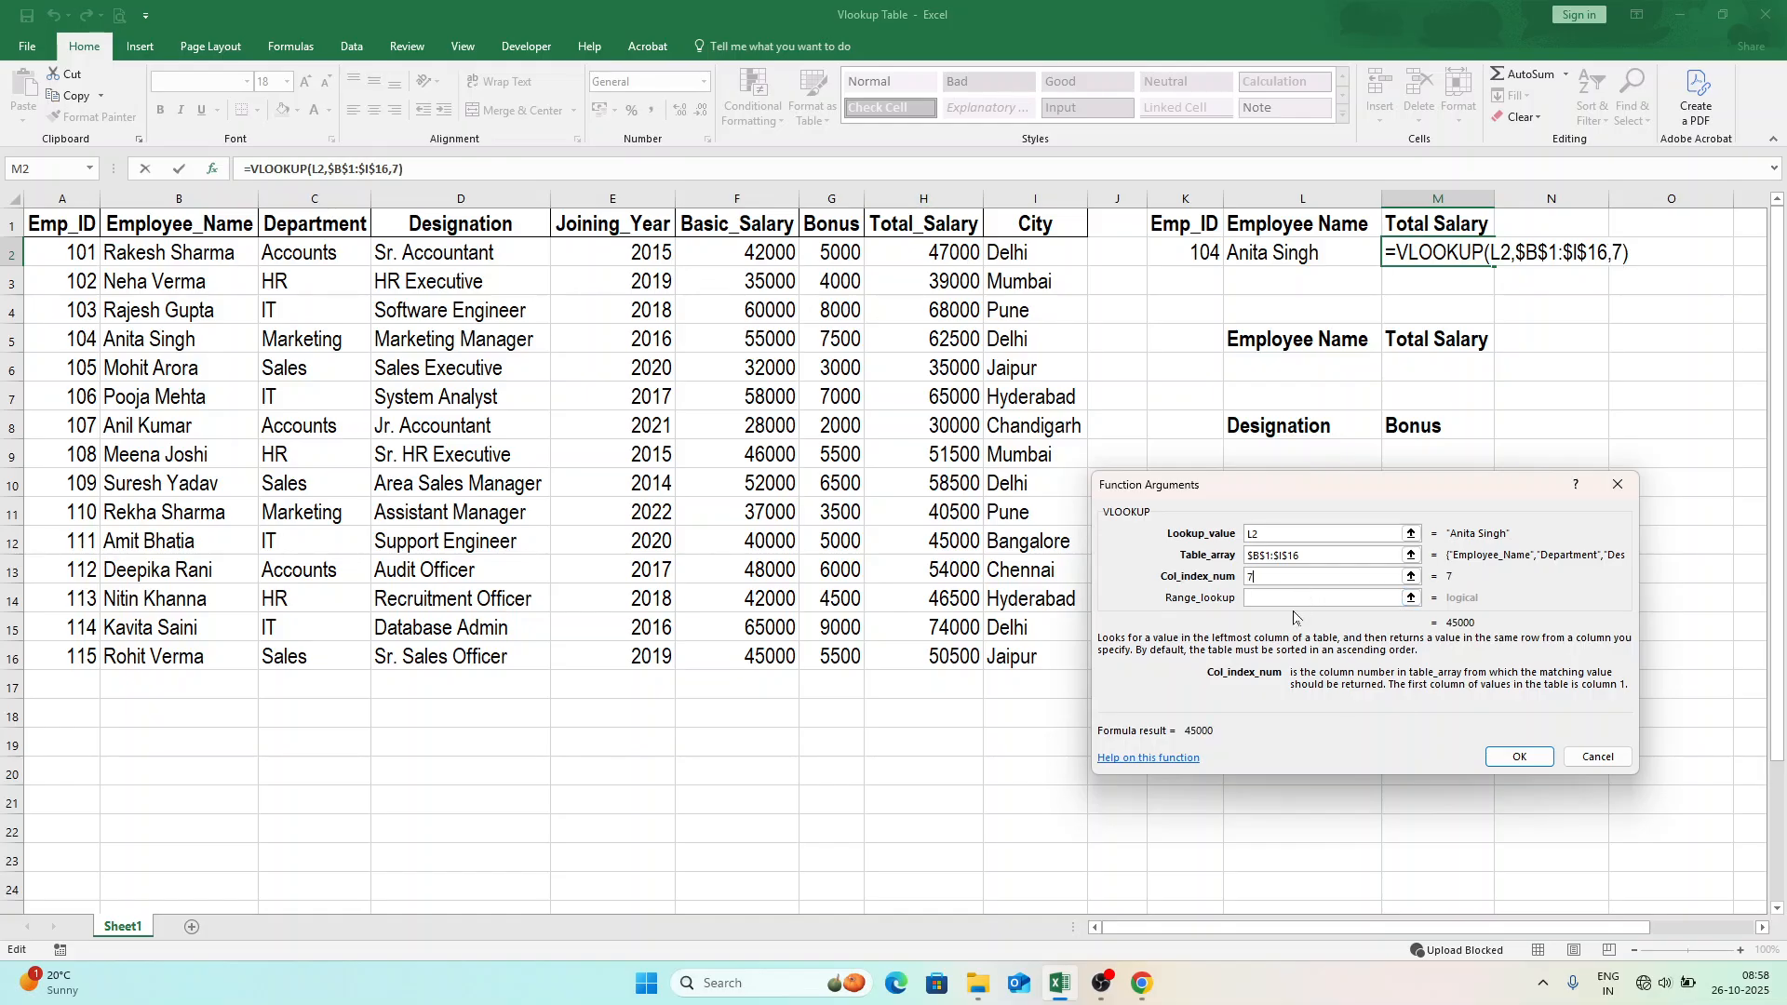
key(Tab)
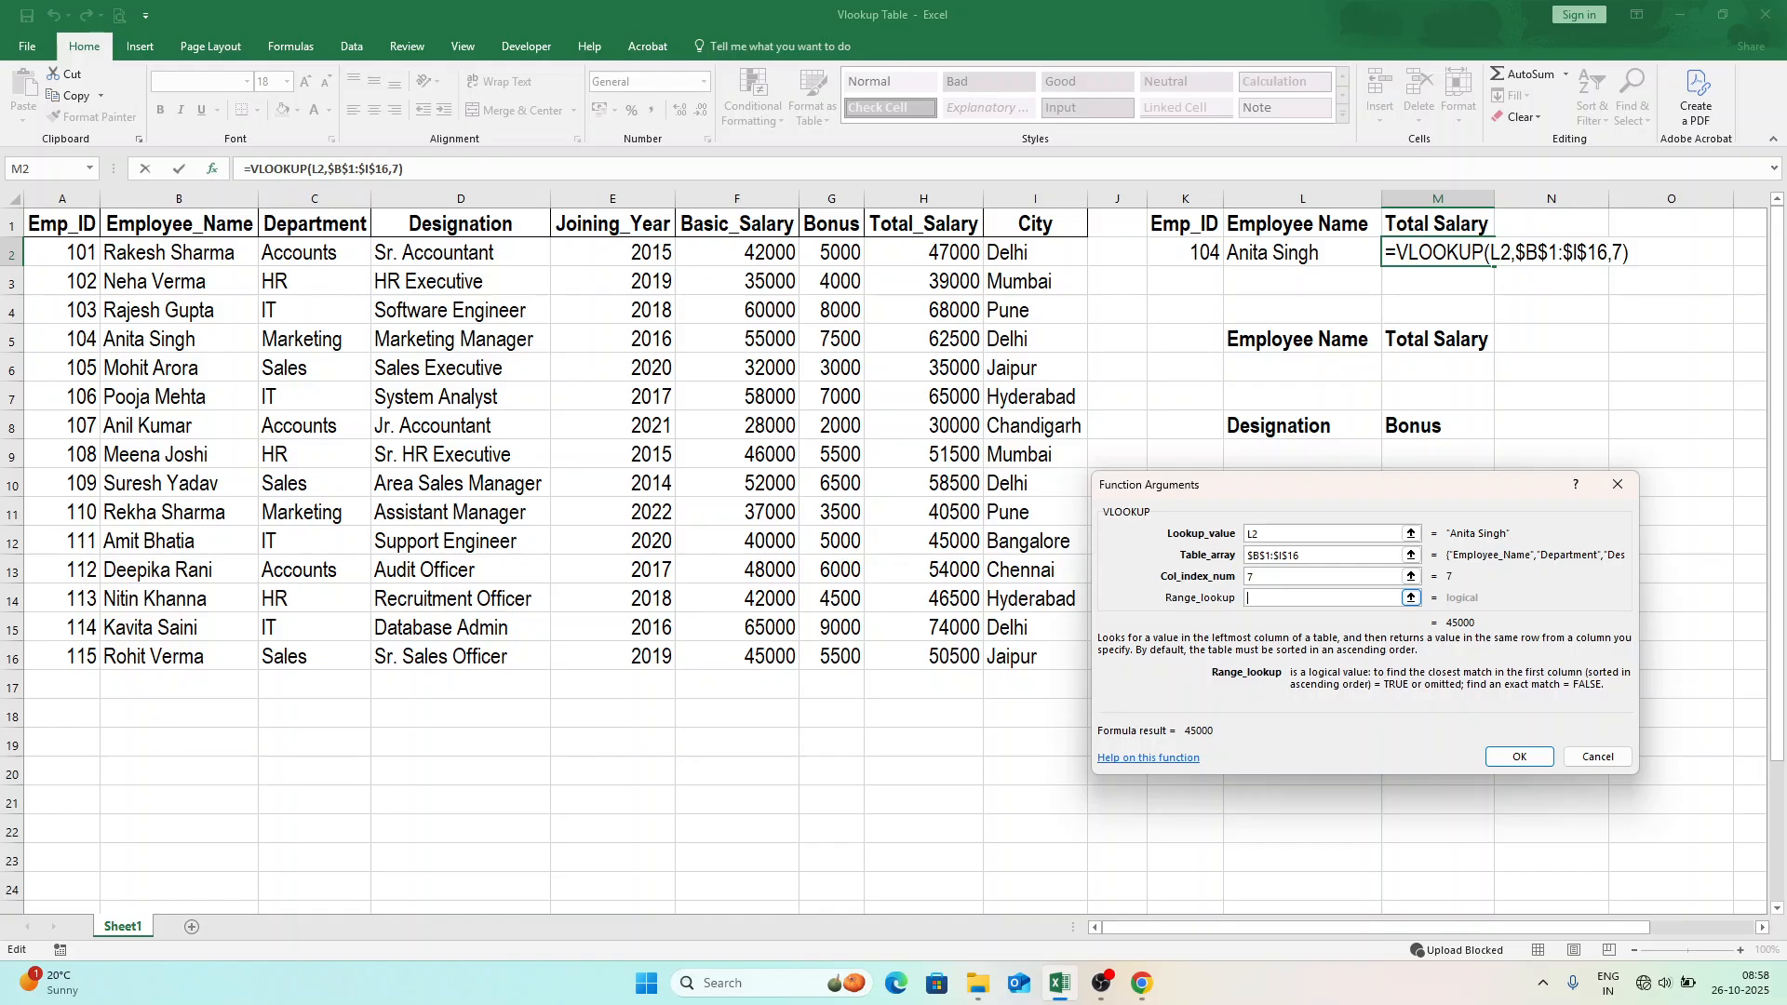
text(0)
click(1527, 757)
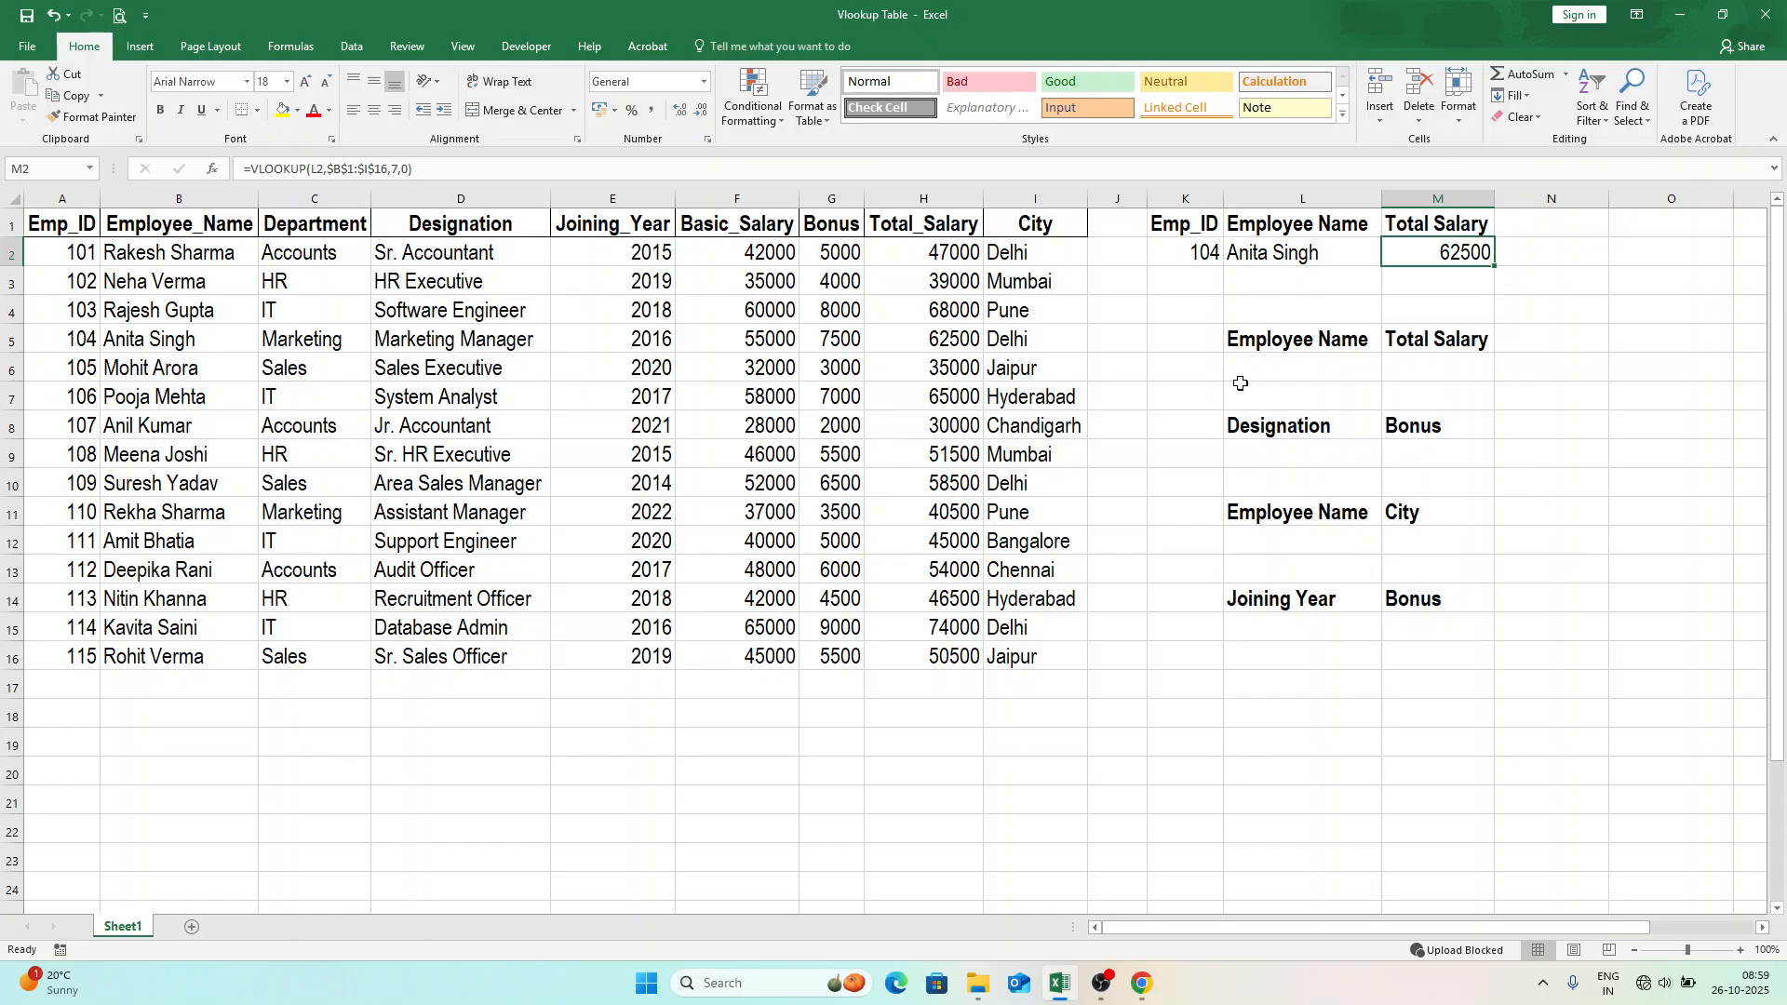
Enter the full name of the employee in table row 6 into L6 under Employee Name and left-align it.
click(1276, 367)
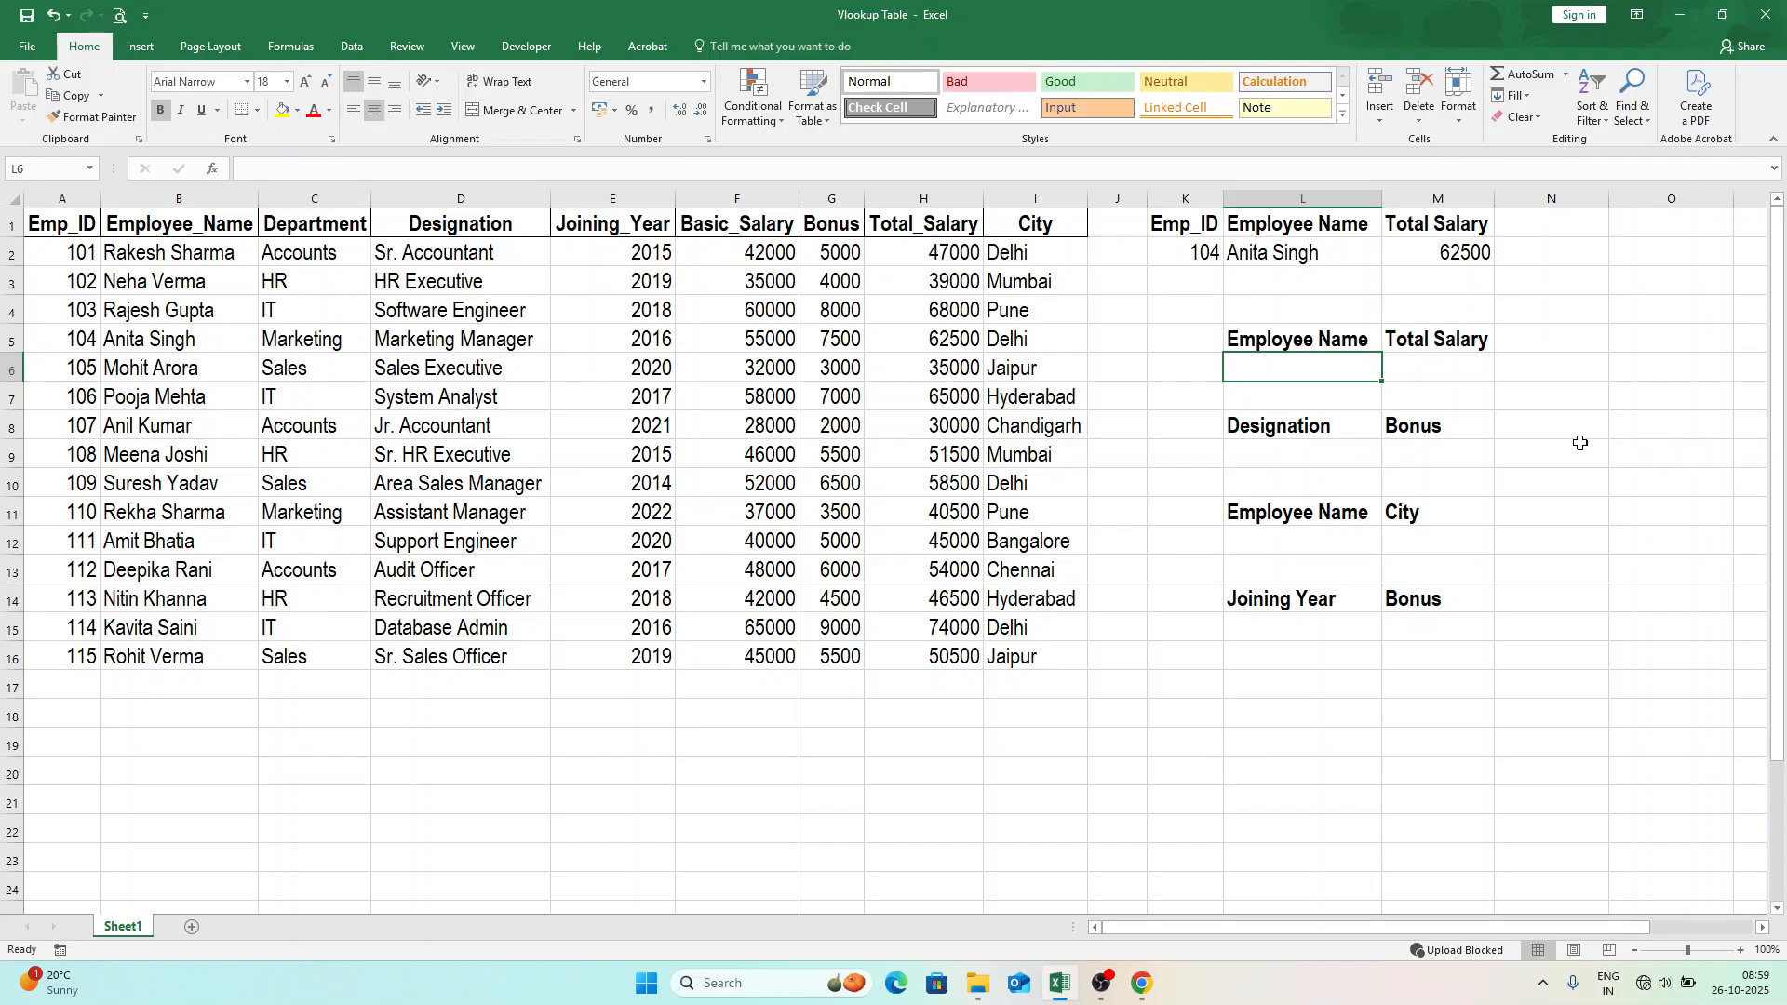
text(Mohi)
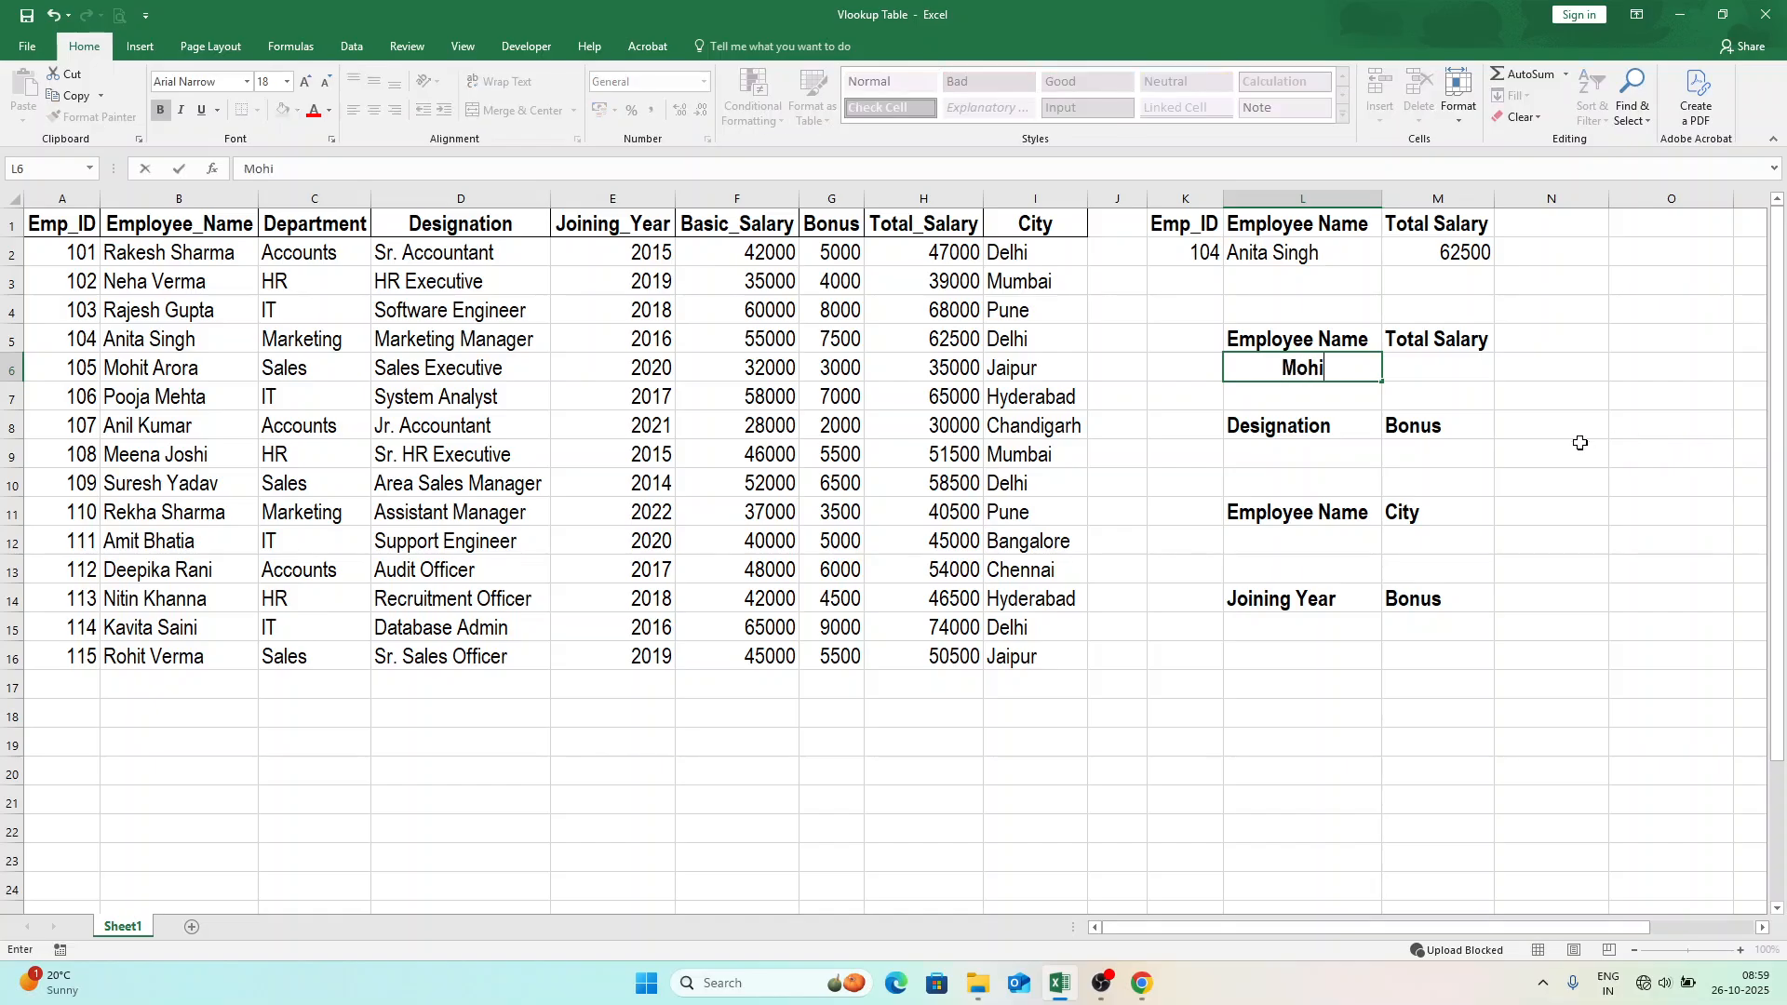
text(t Arora)
key(Return)
key(Up)
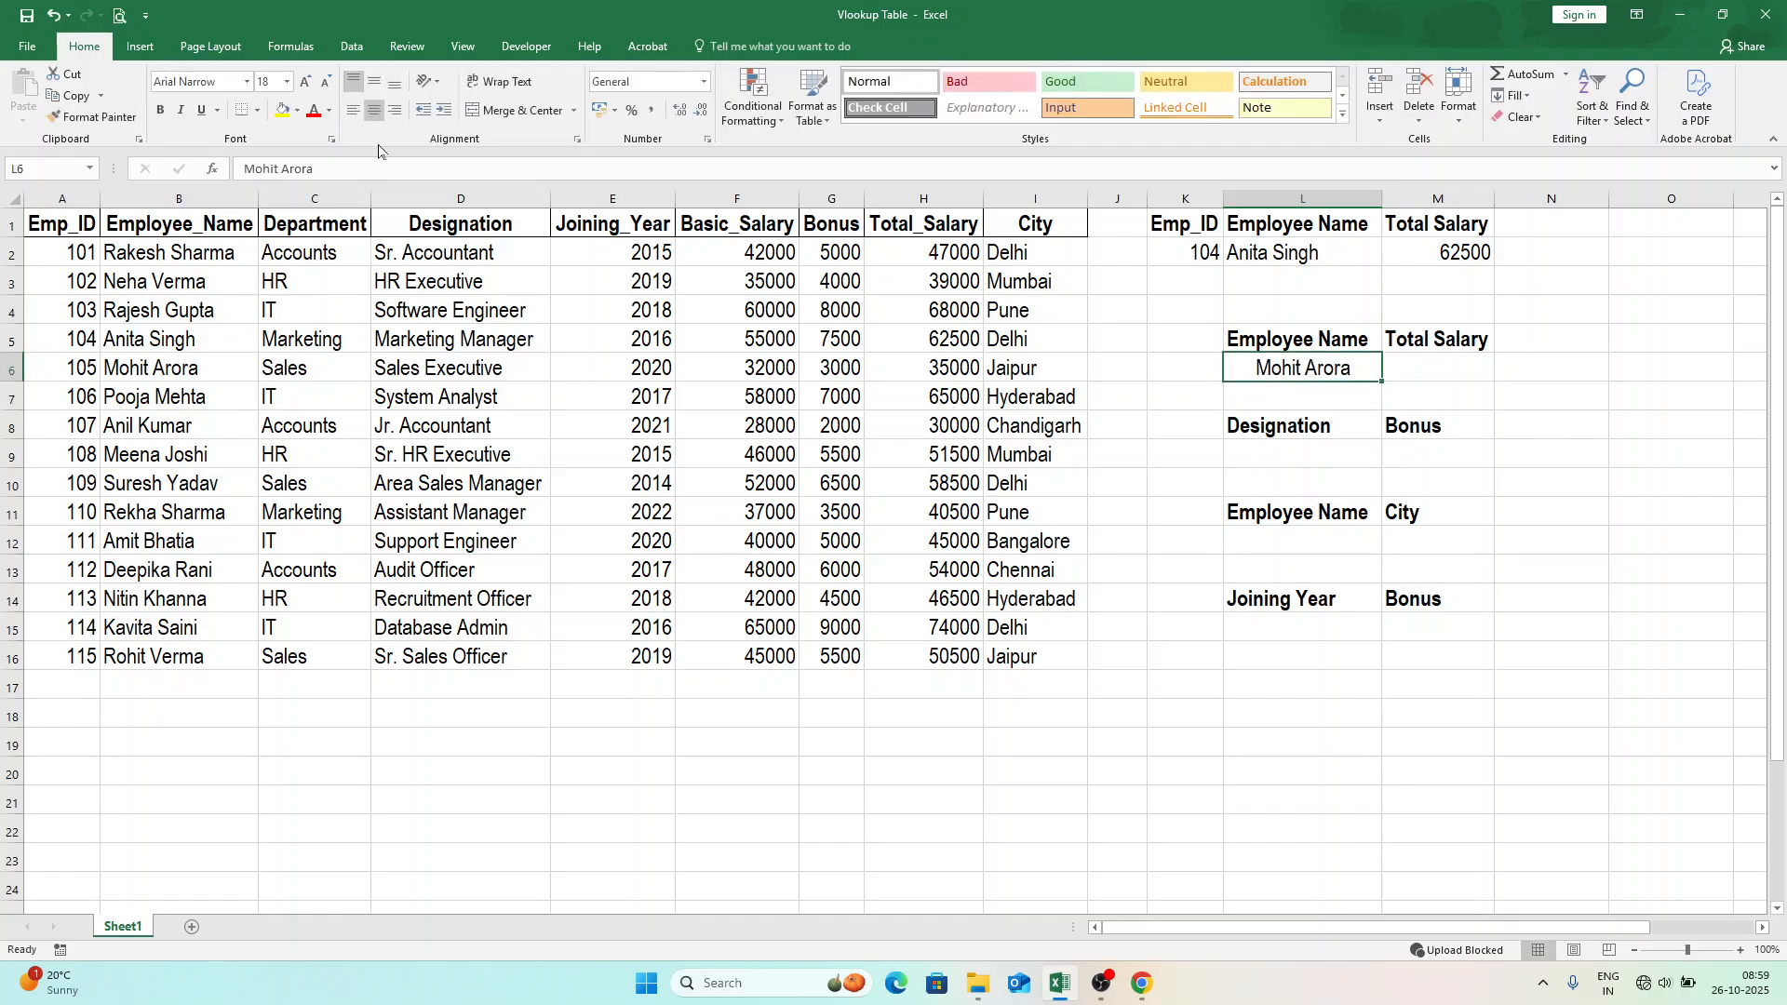
click(354, 110)
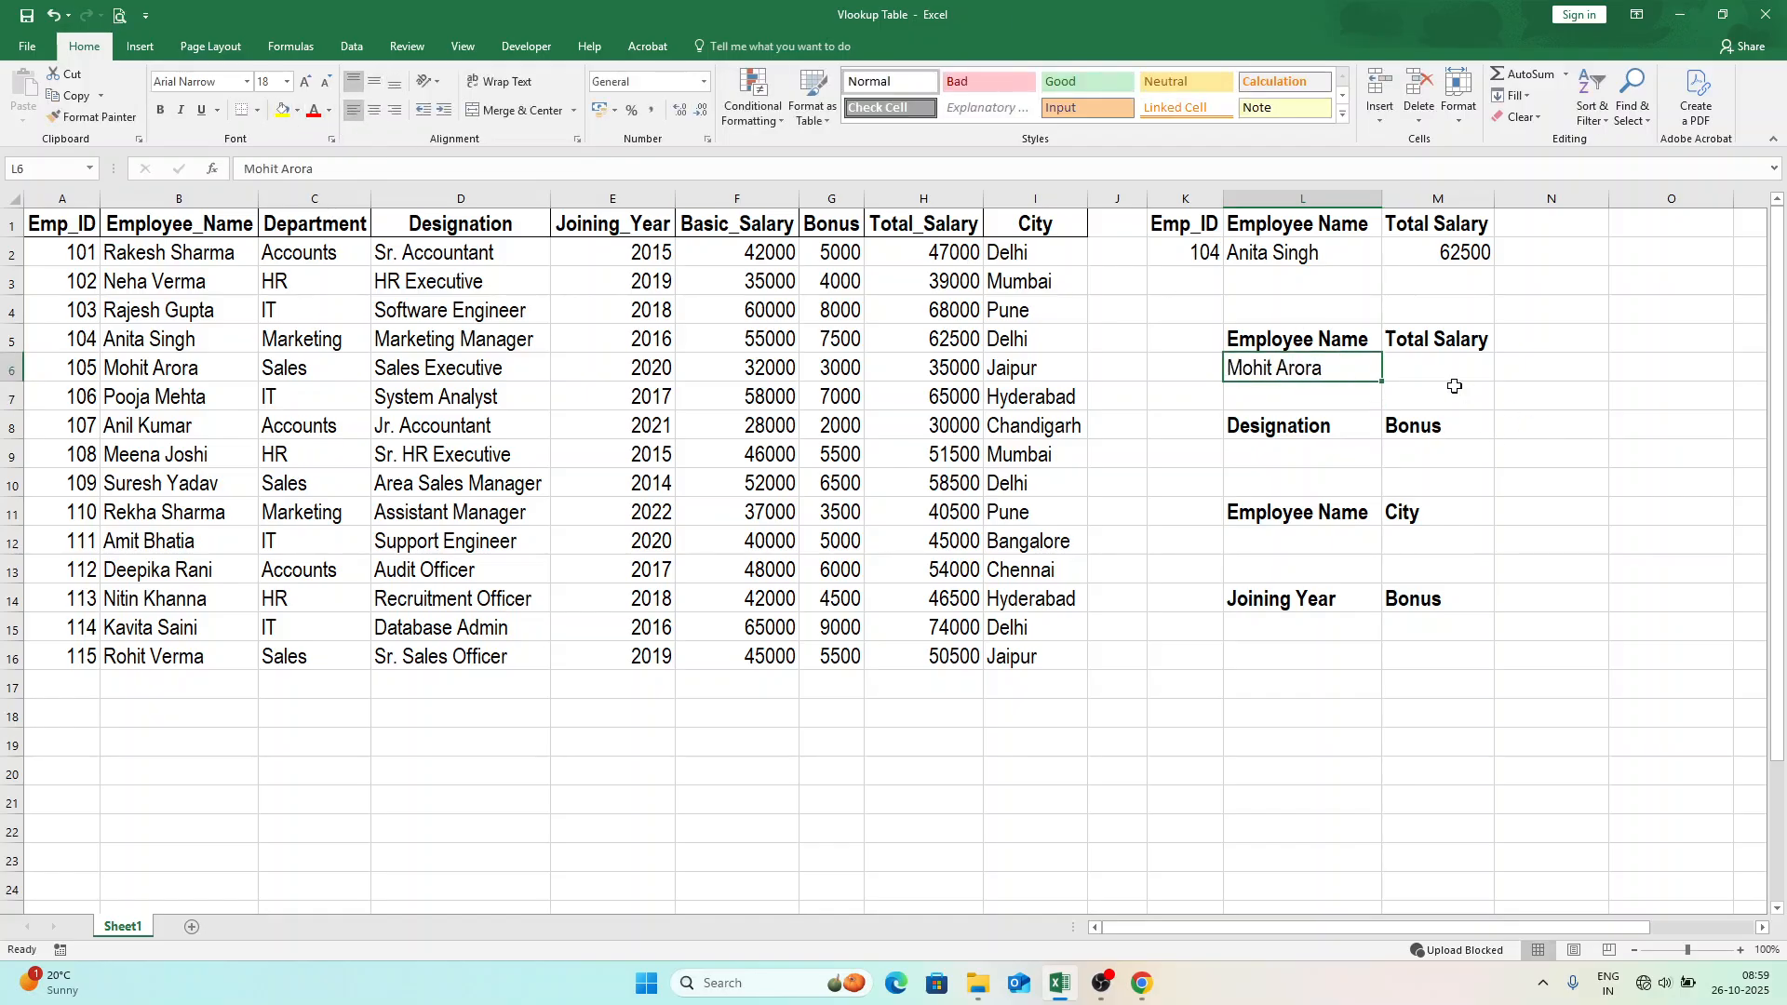
Start a VLOOKUP in the Total Salary cell M6 with L6 as the lookup value.
key(Right)
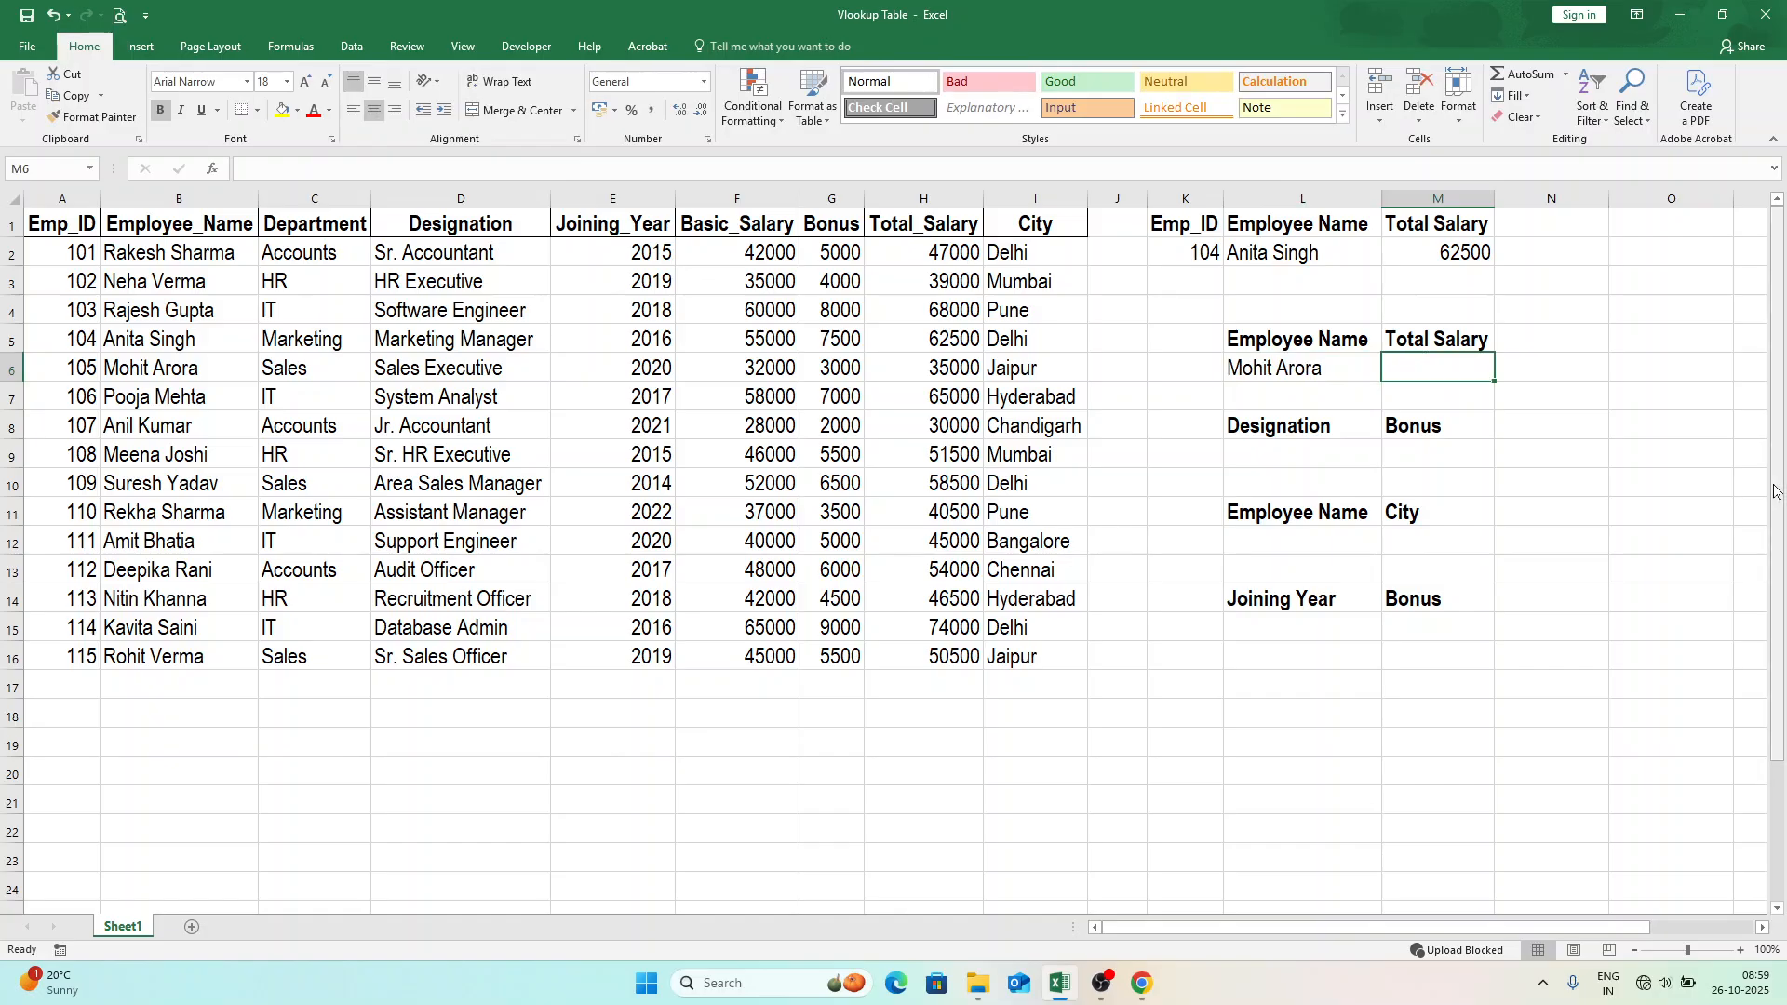
text(=vlook)
key(Tab)
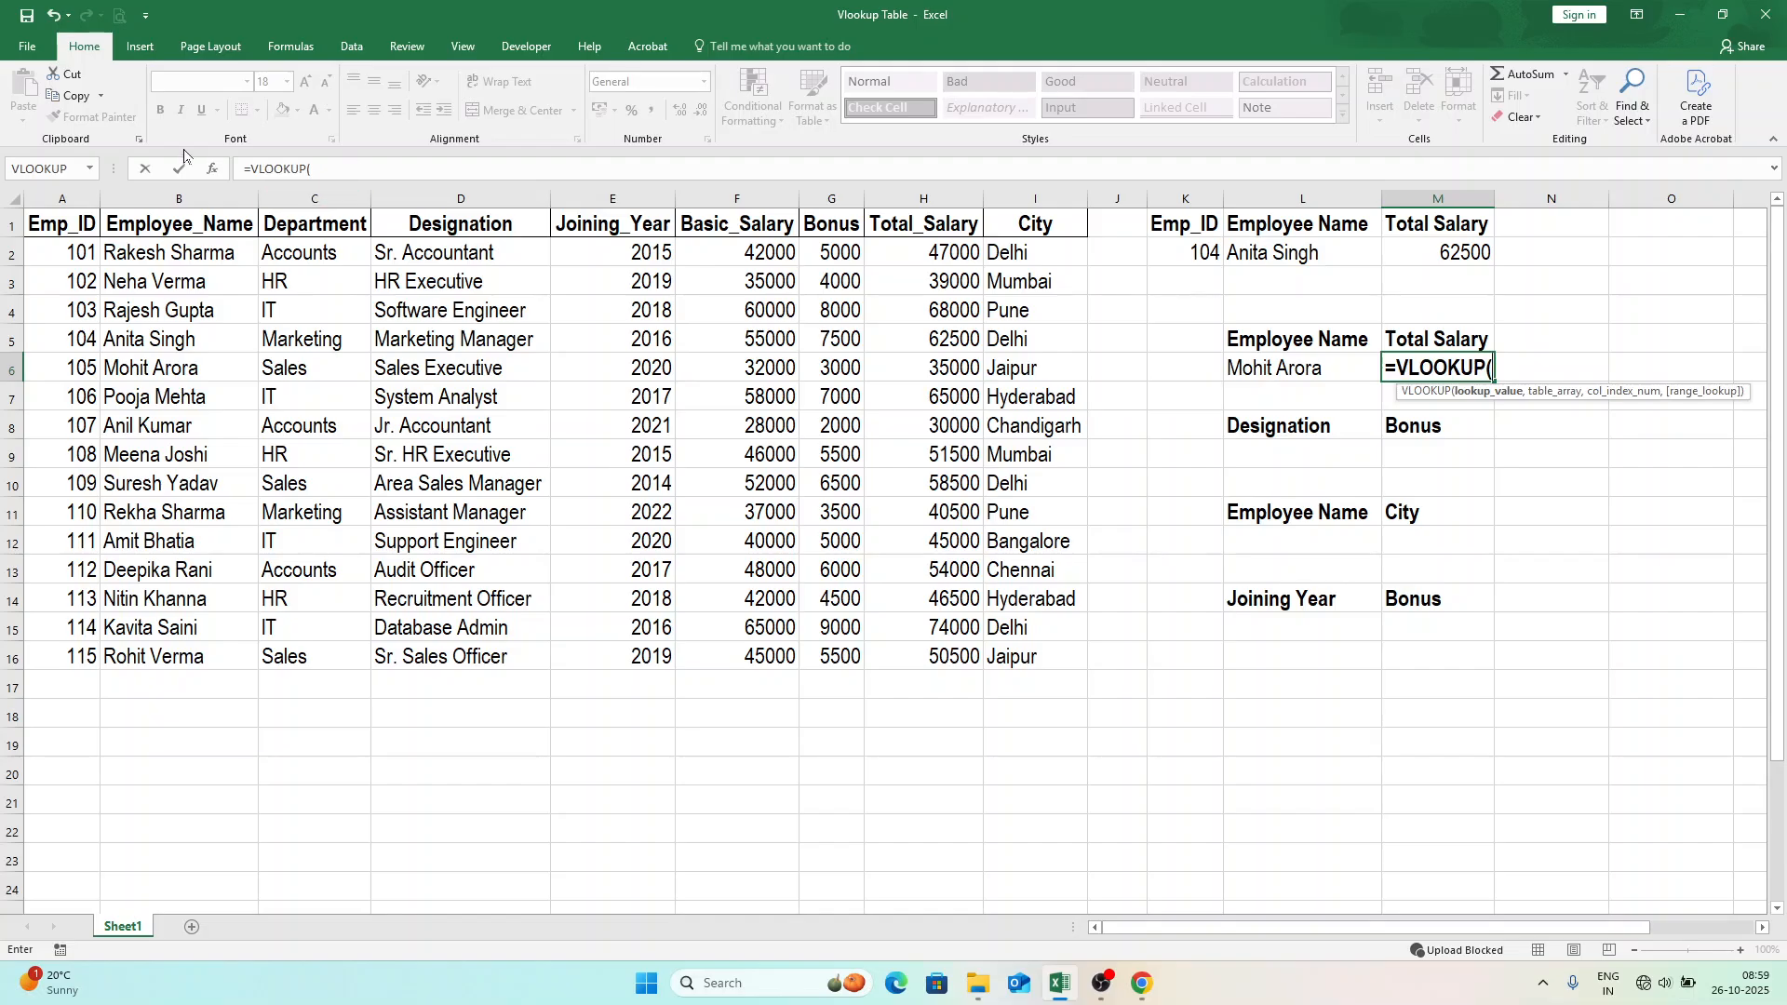
click(211, 173)
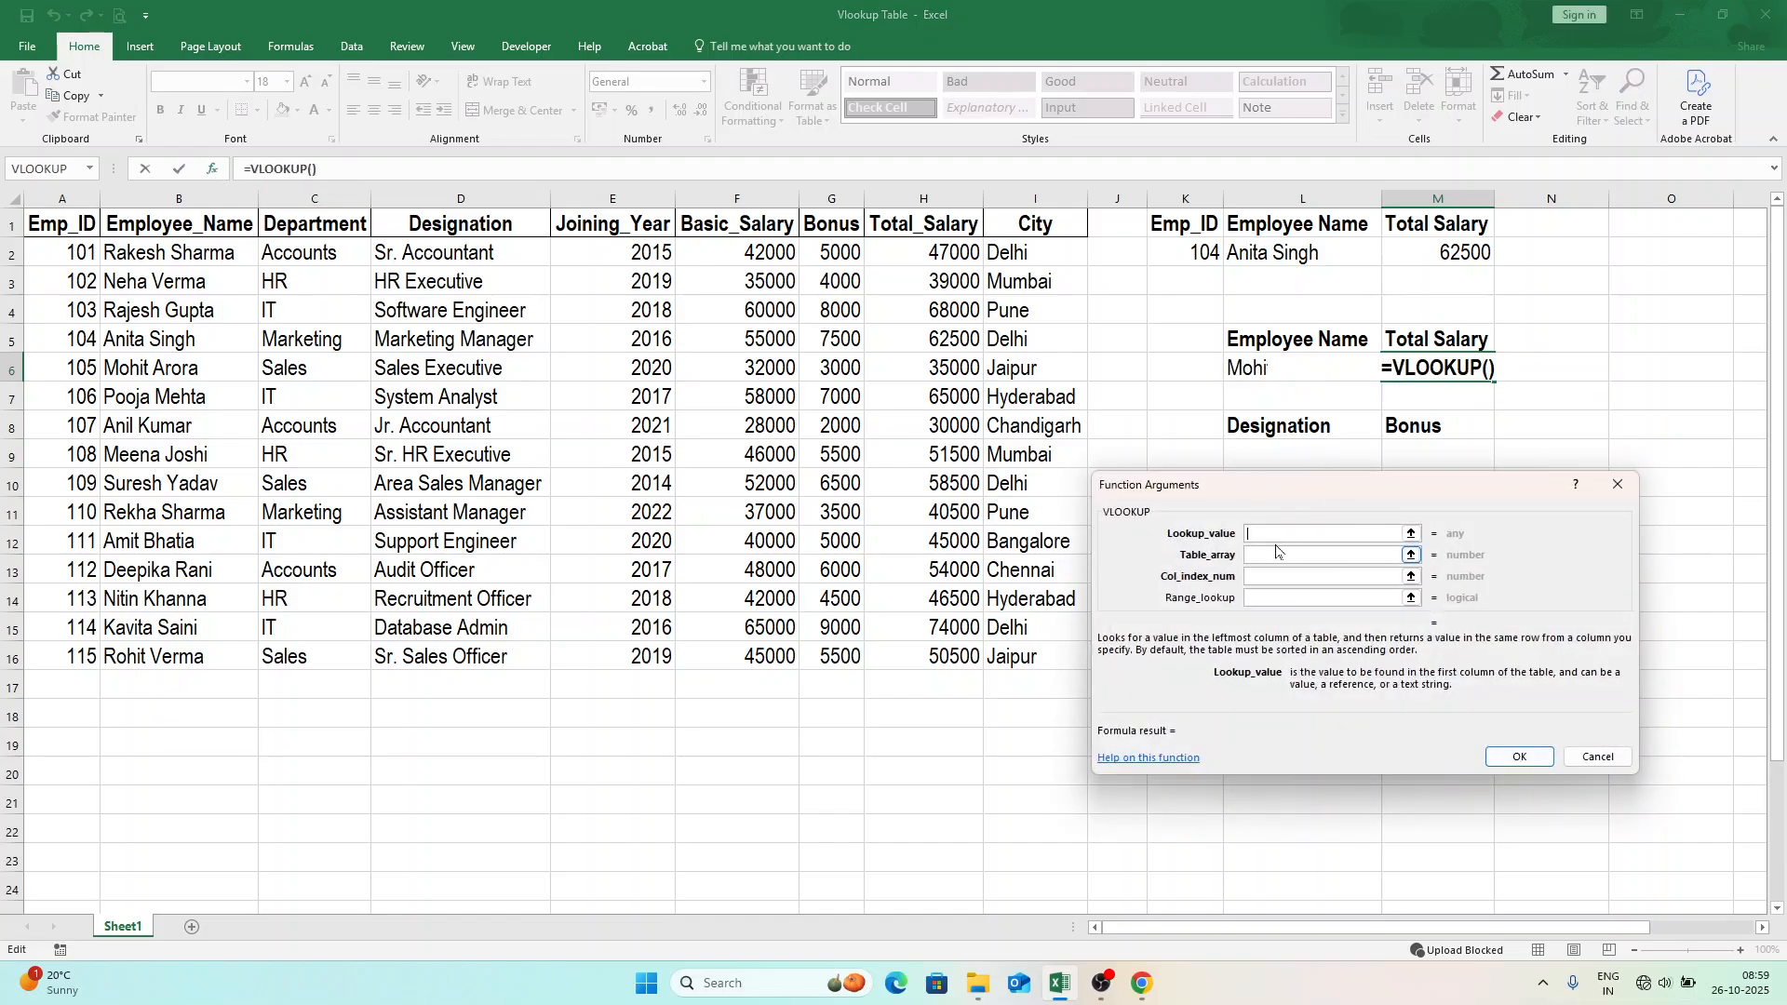
click(1267, 369)
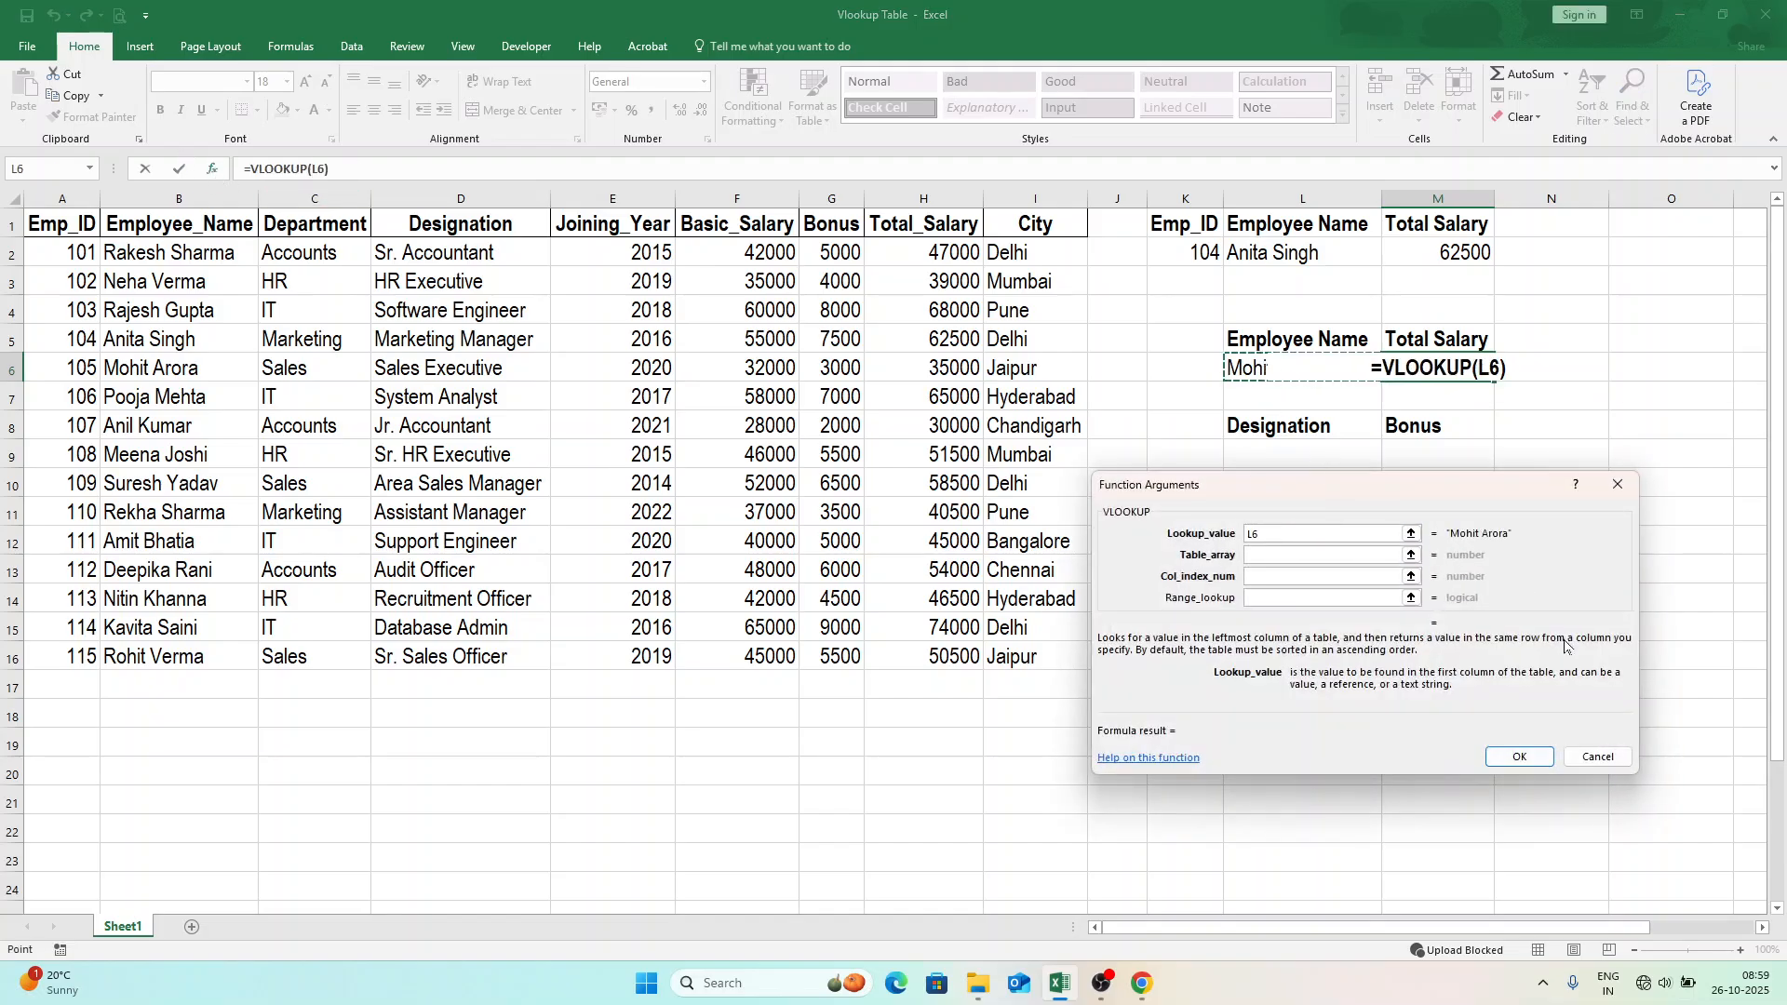
Complete the M6 VLOOKUP with table array B1:I16, column index 7 and range lookup 0.
click(1322, 556)
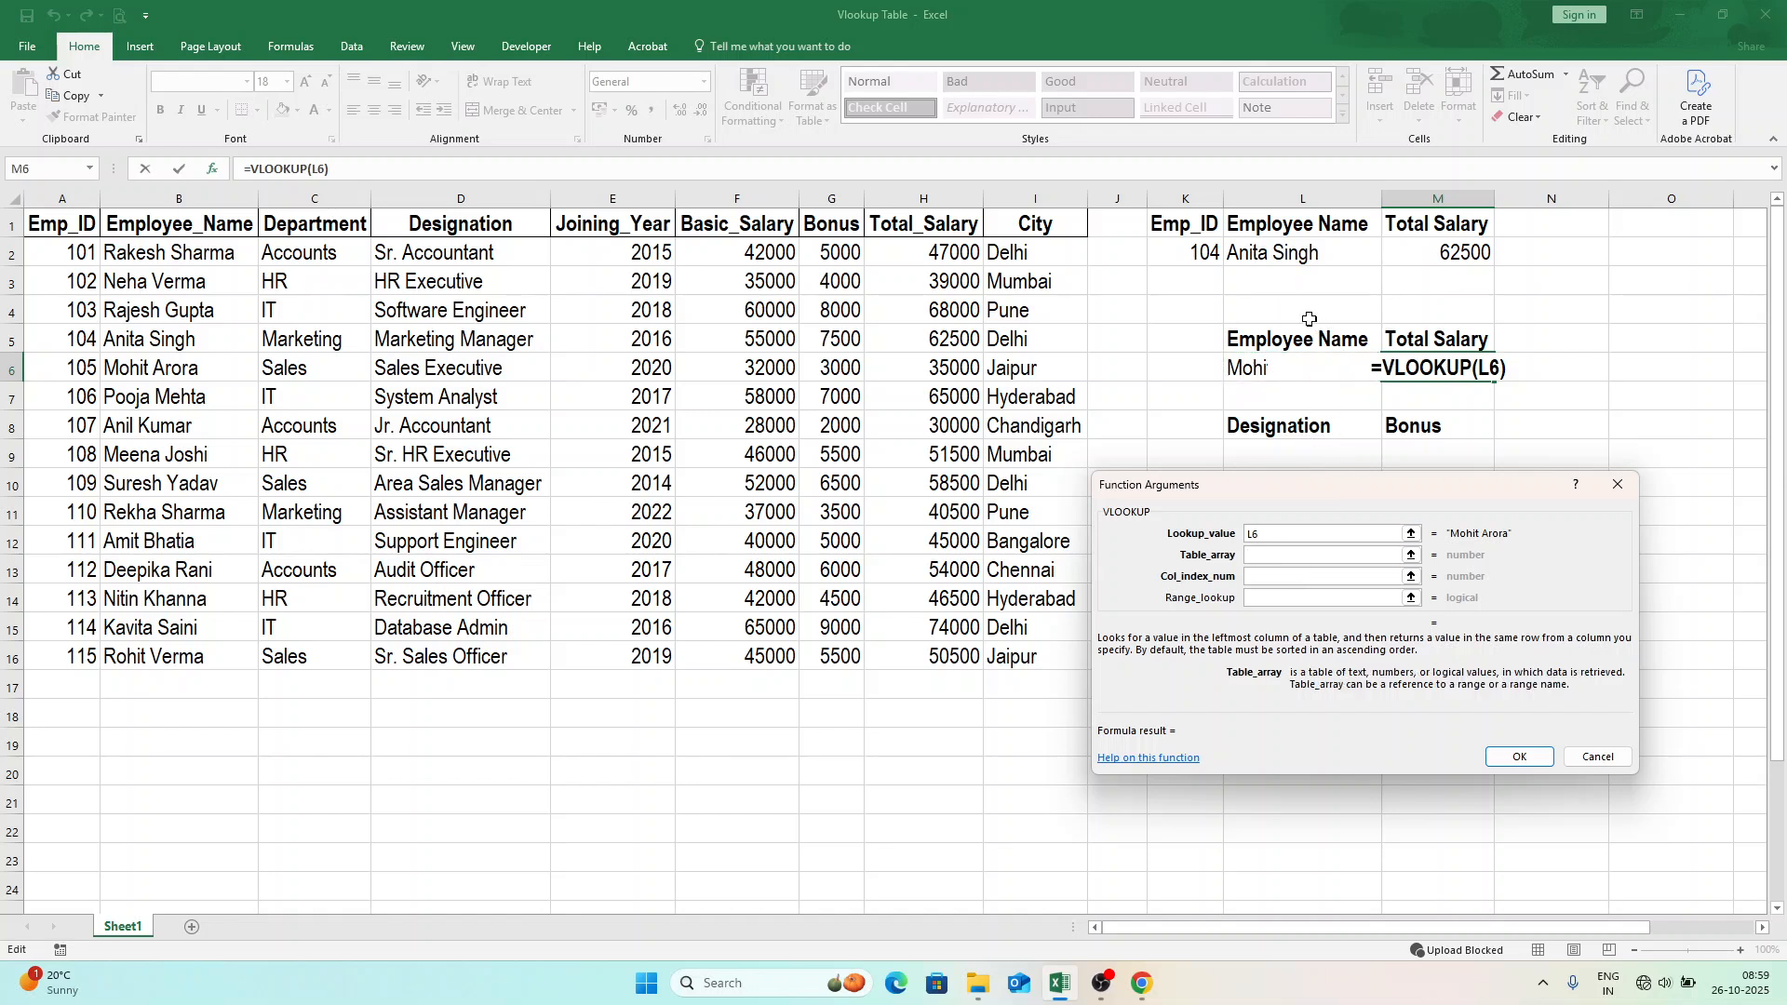
drag(200, 225, 1015, 659)
key(Tab)
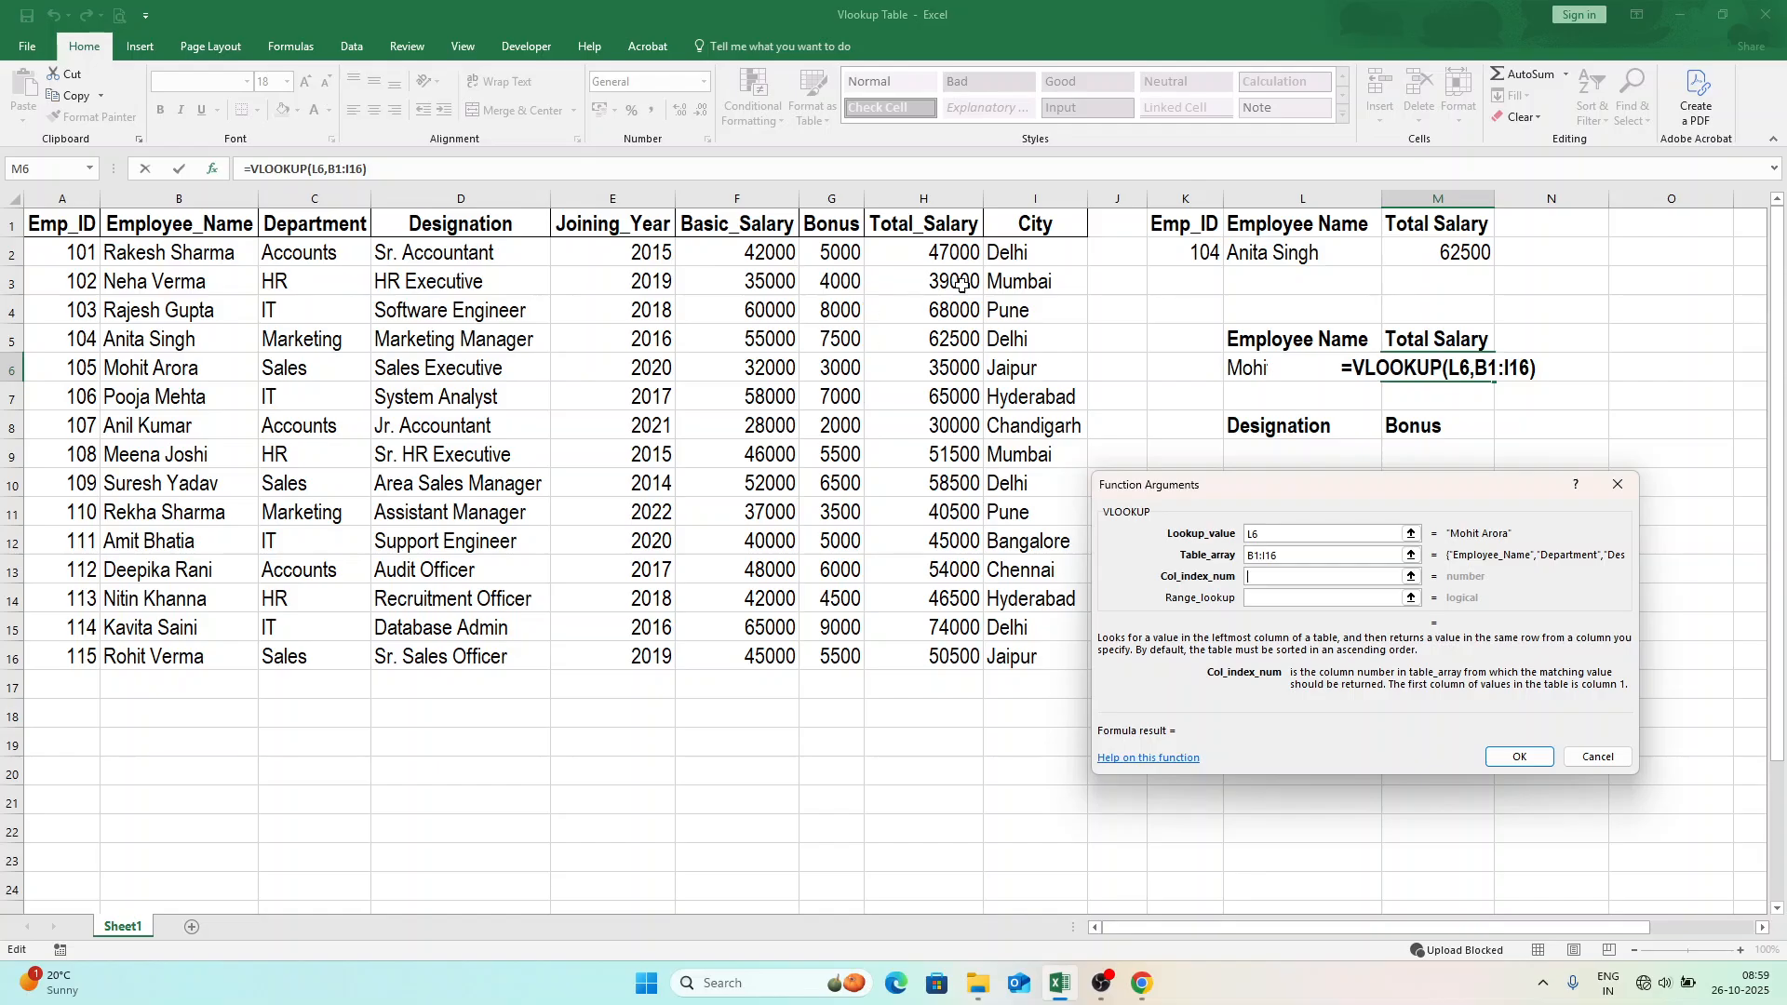
text(7)
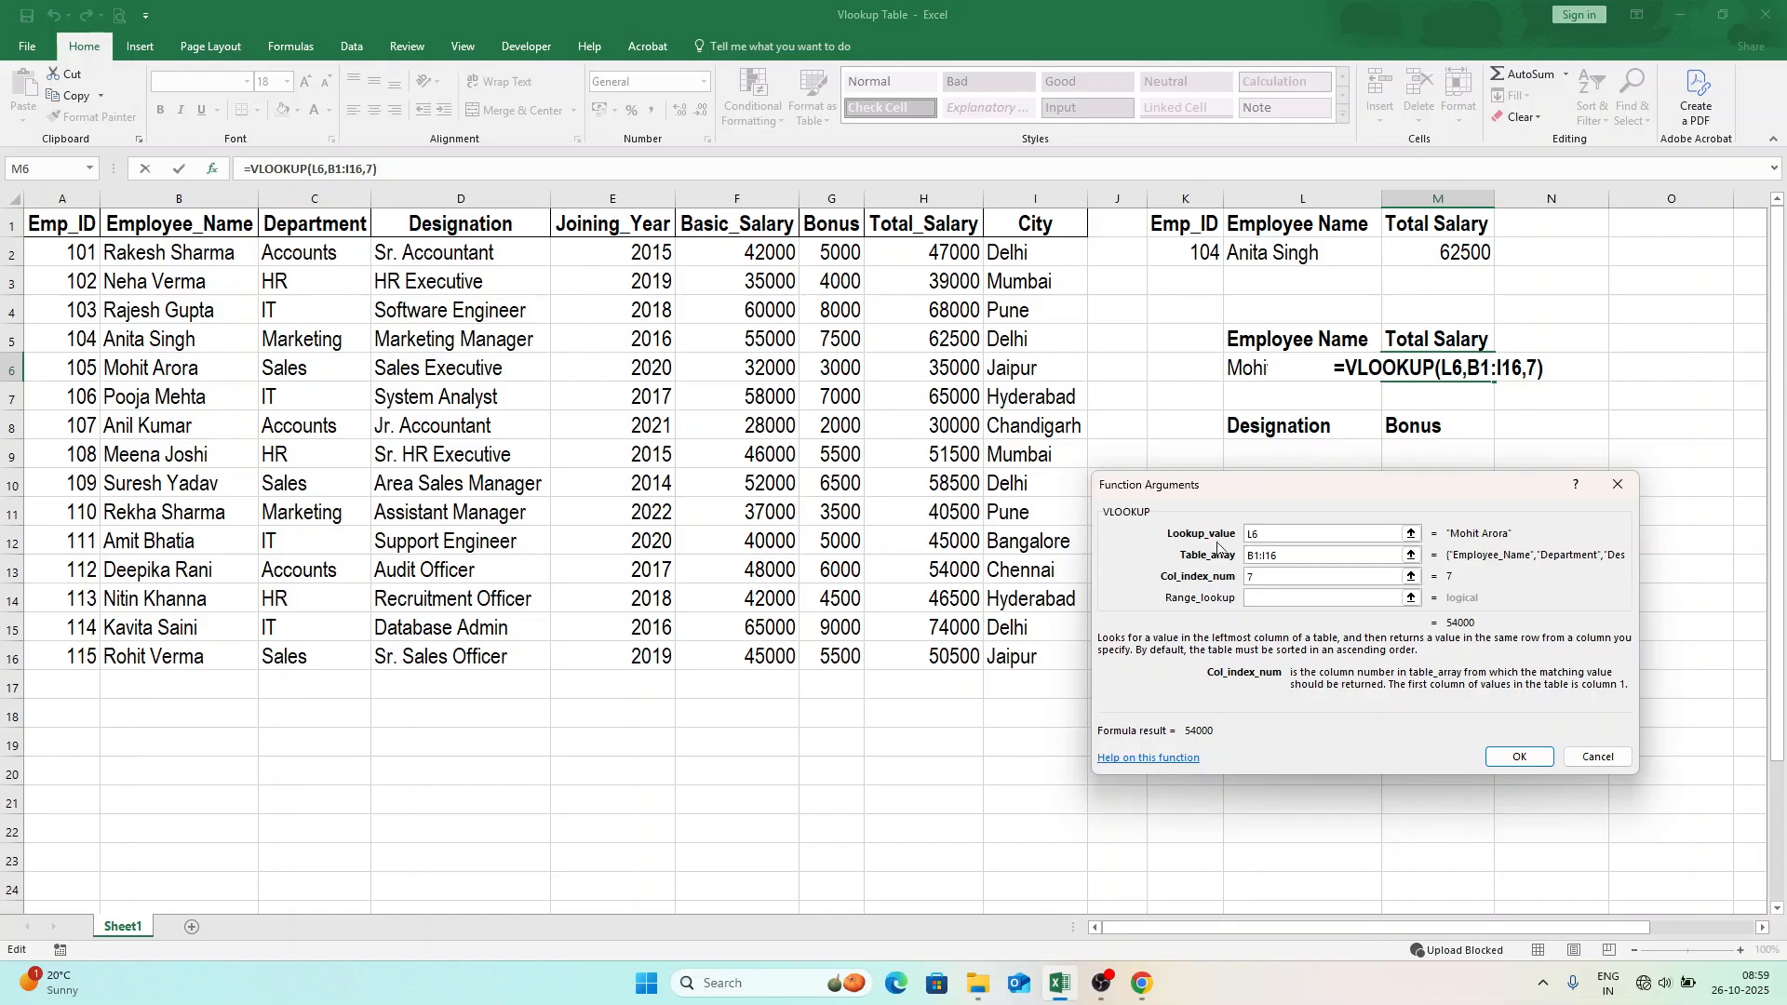
key(Tab)
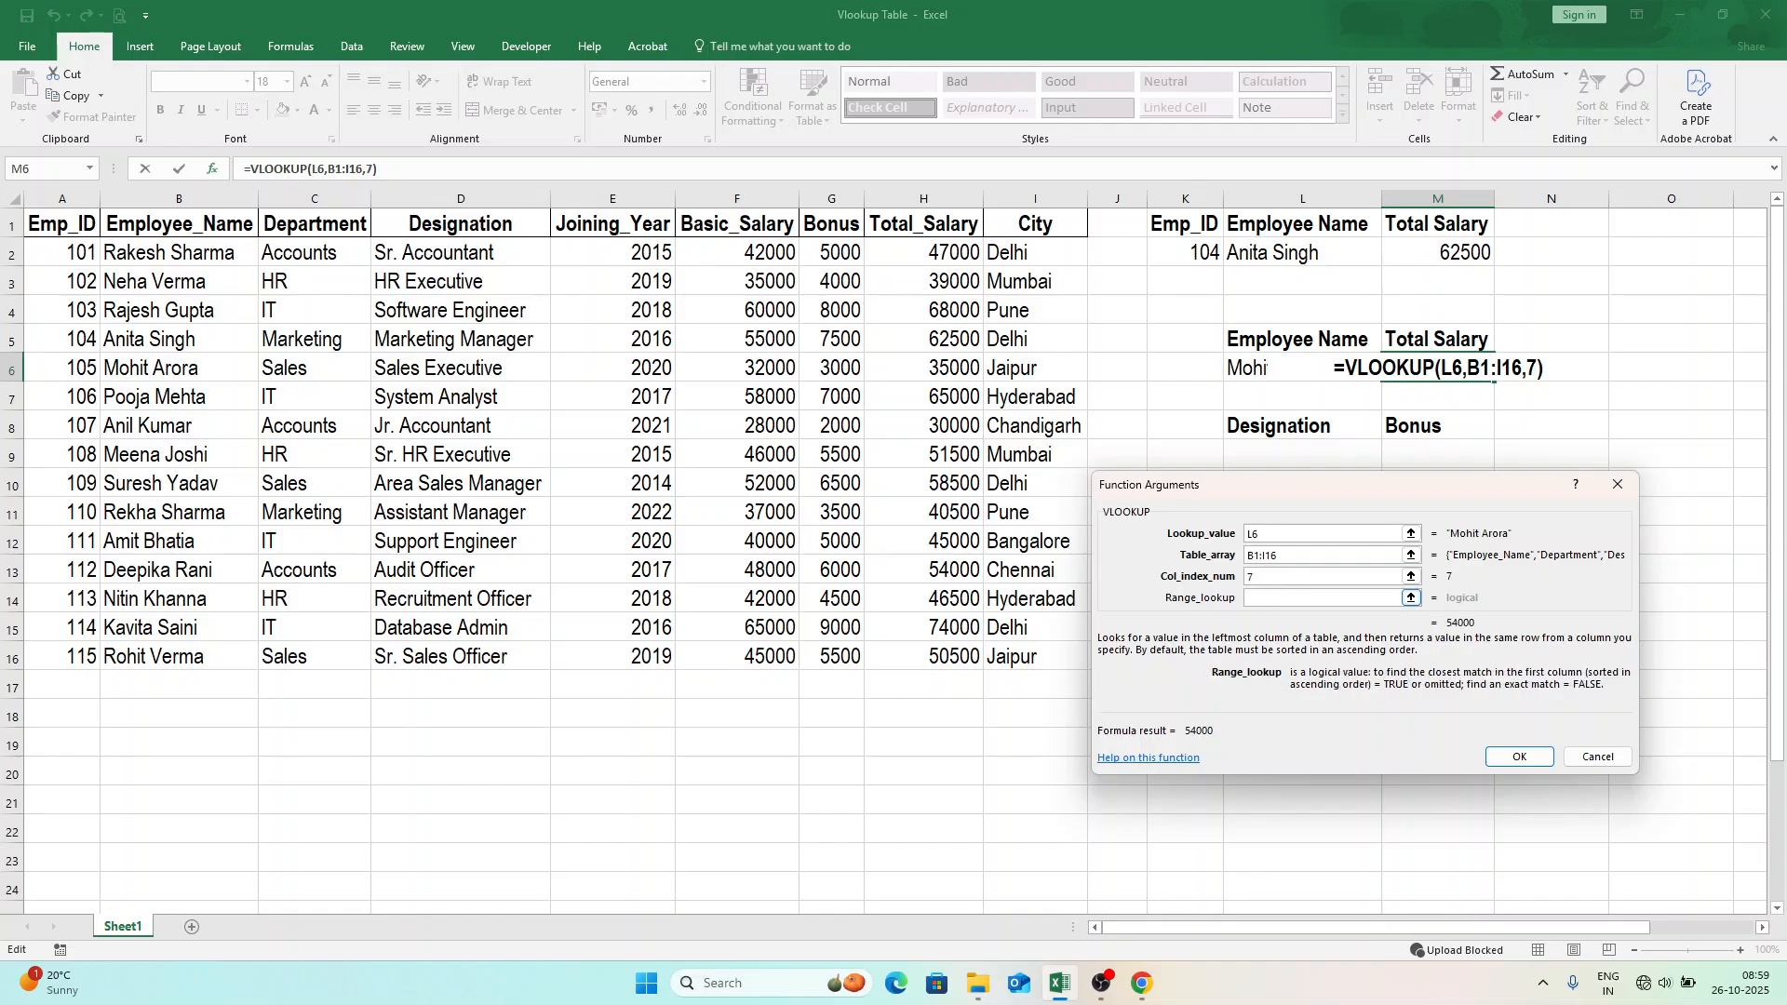
text(0)
click(1521, 758)
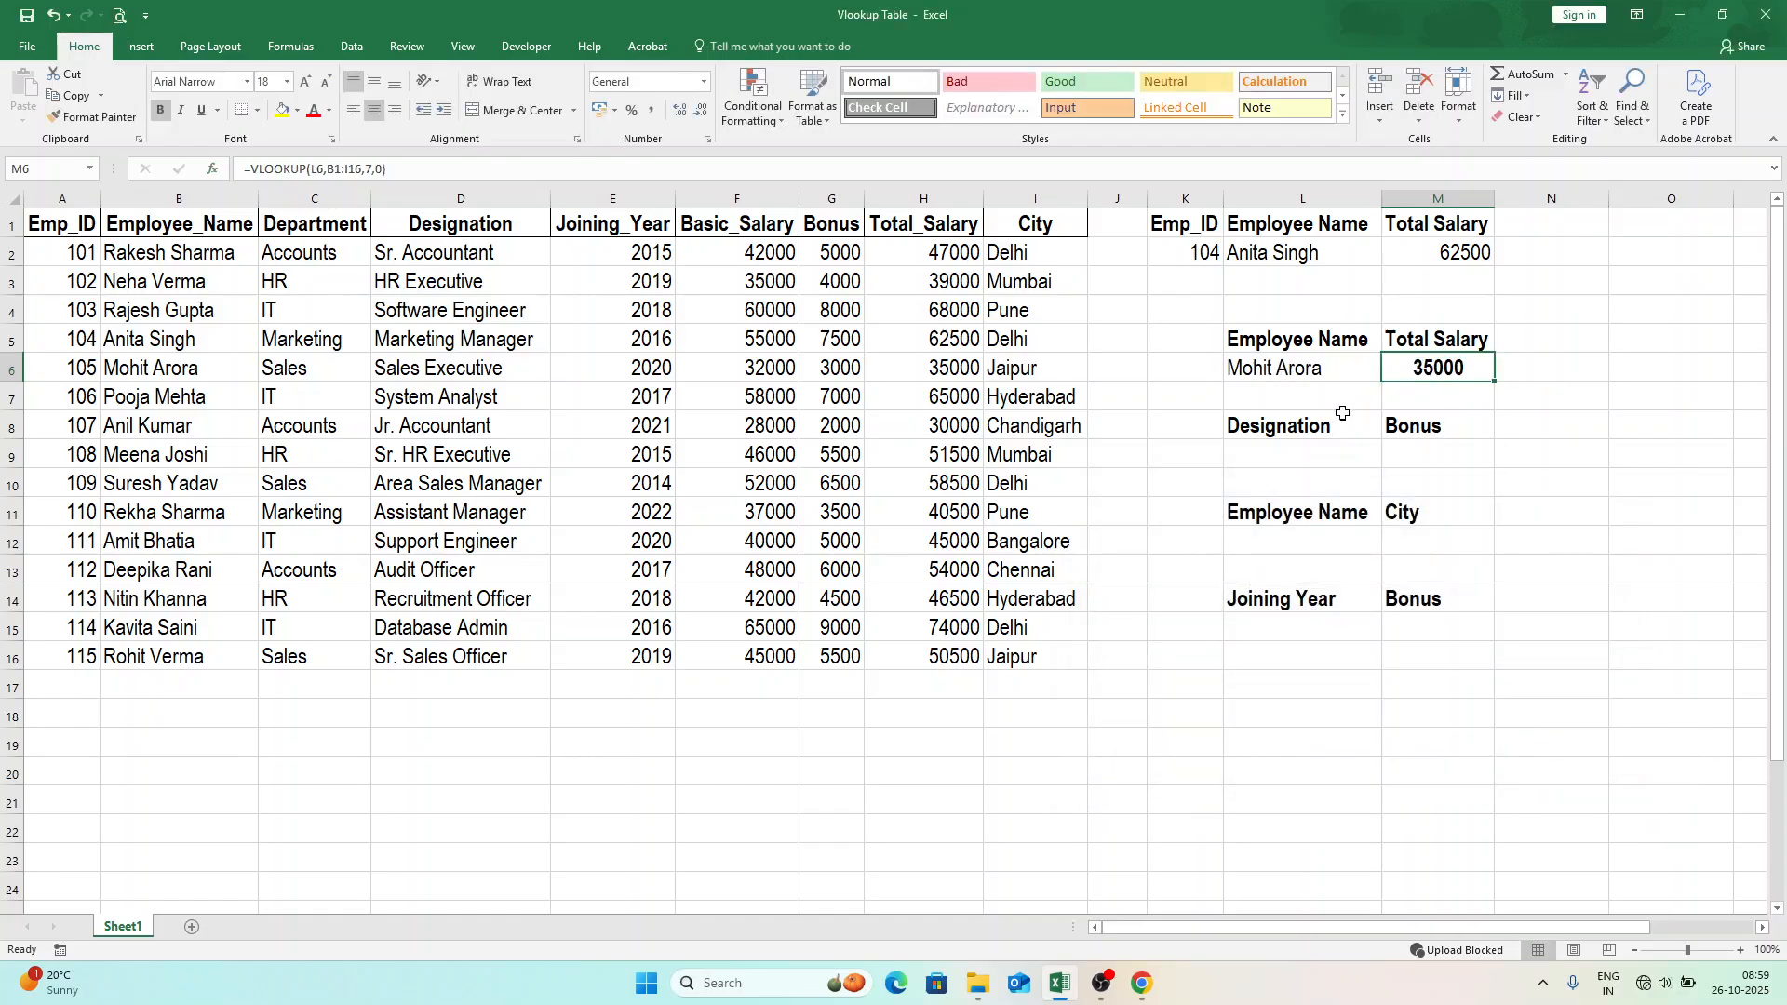
Remove the bold formatting from M6 and check its total salary against the employee's row in the table.
key(ctrl+b)
click(1538, 449)
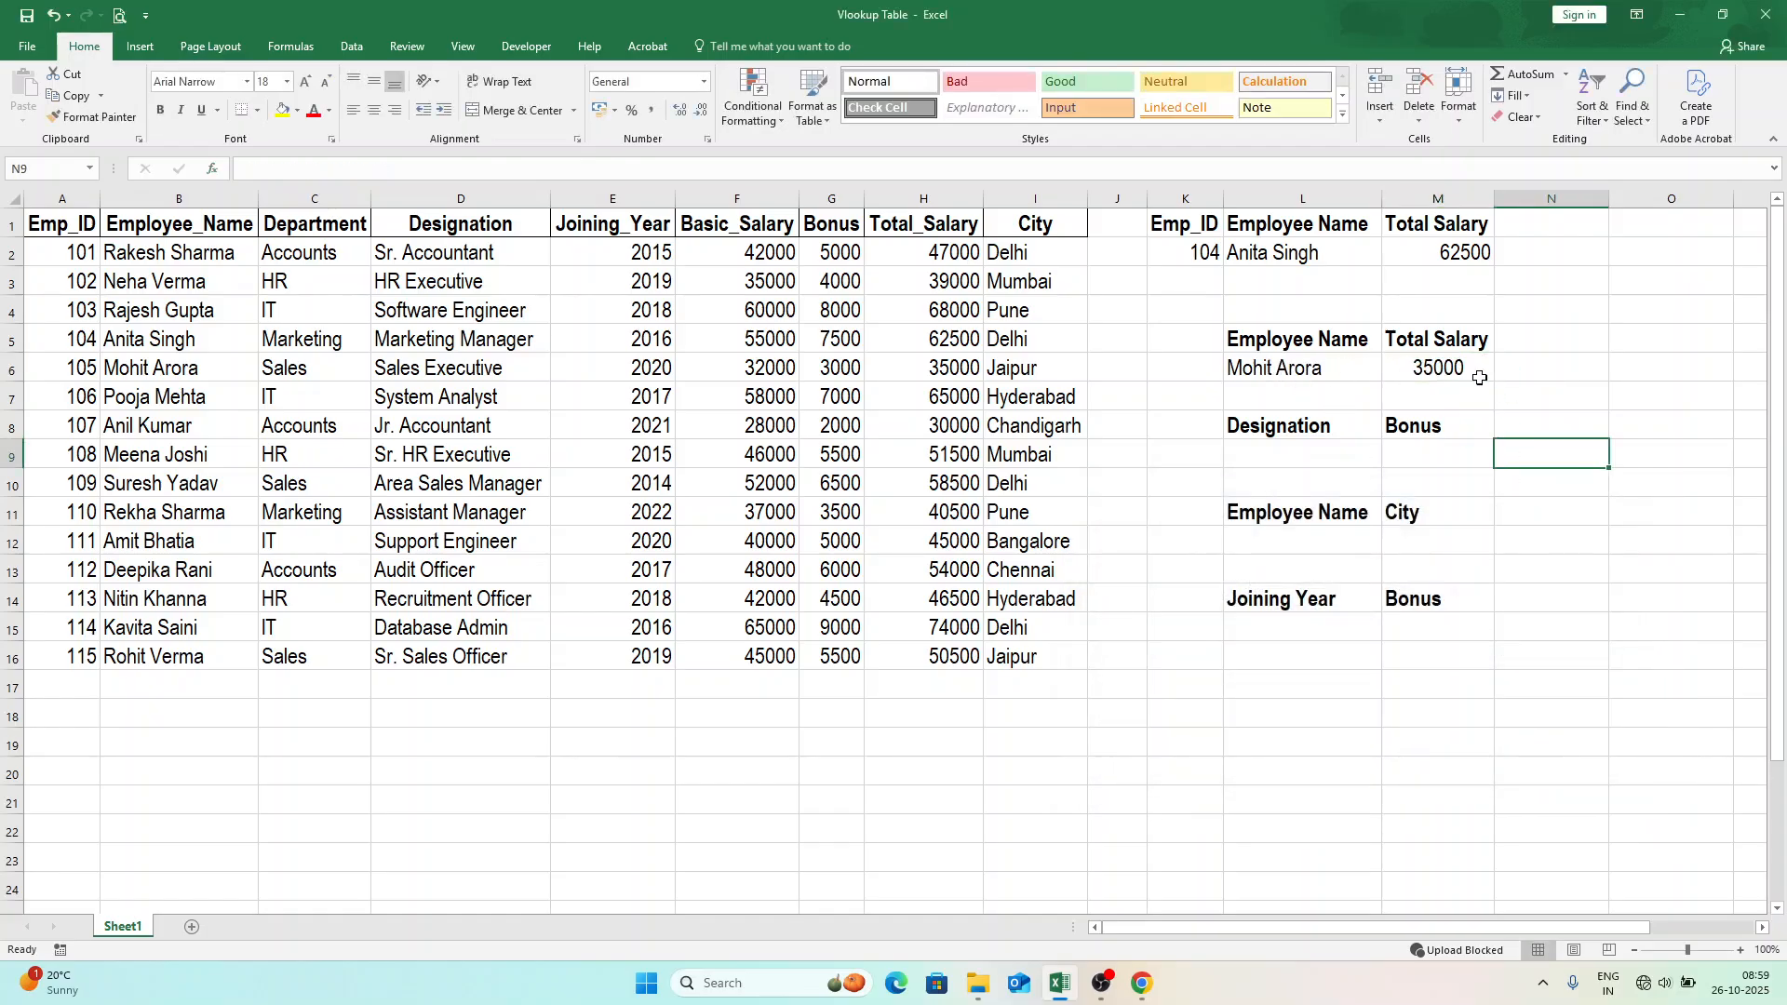
click(149, 377)
click(938, 375)
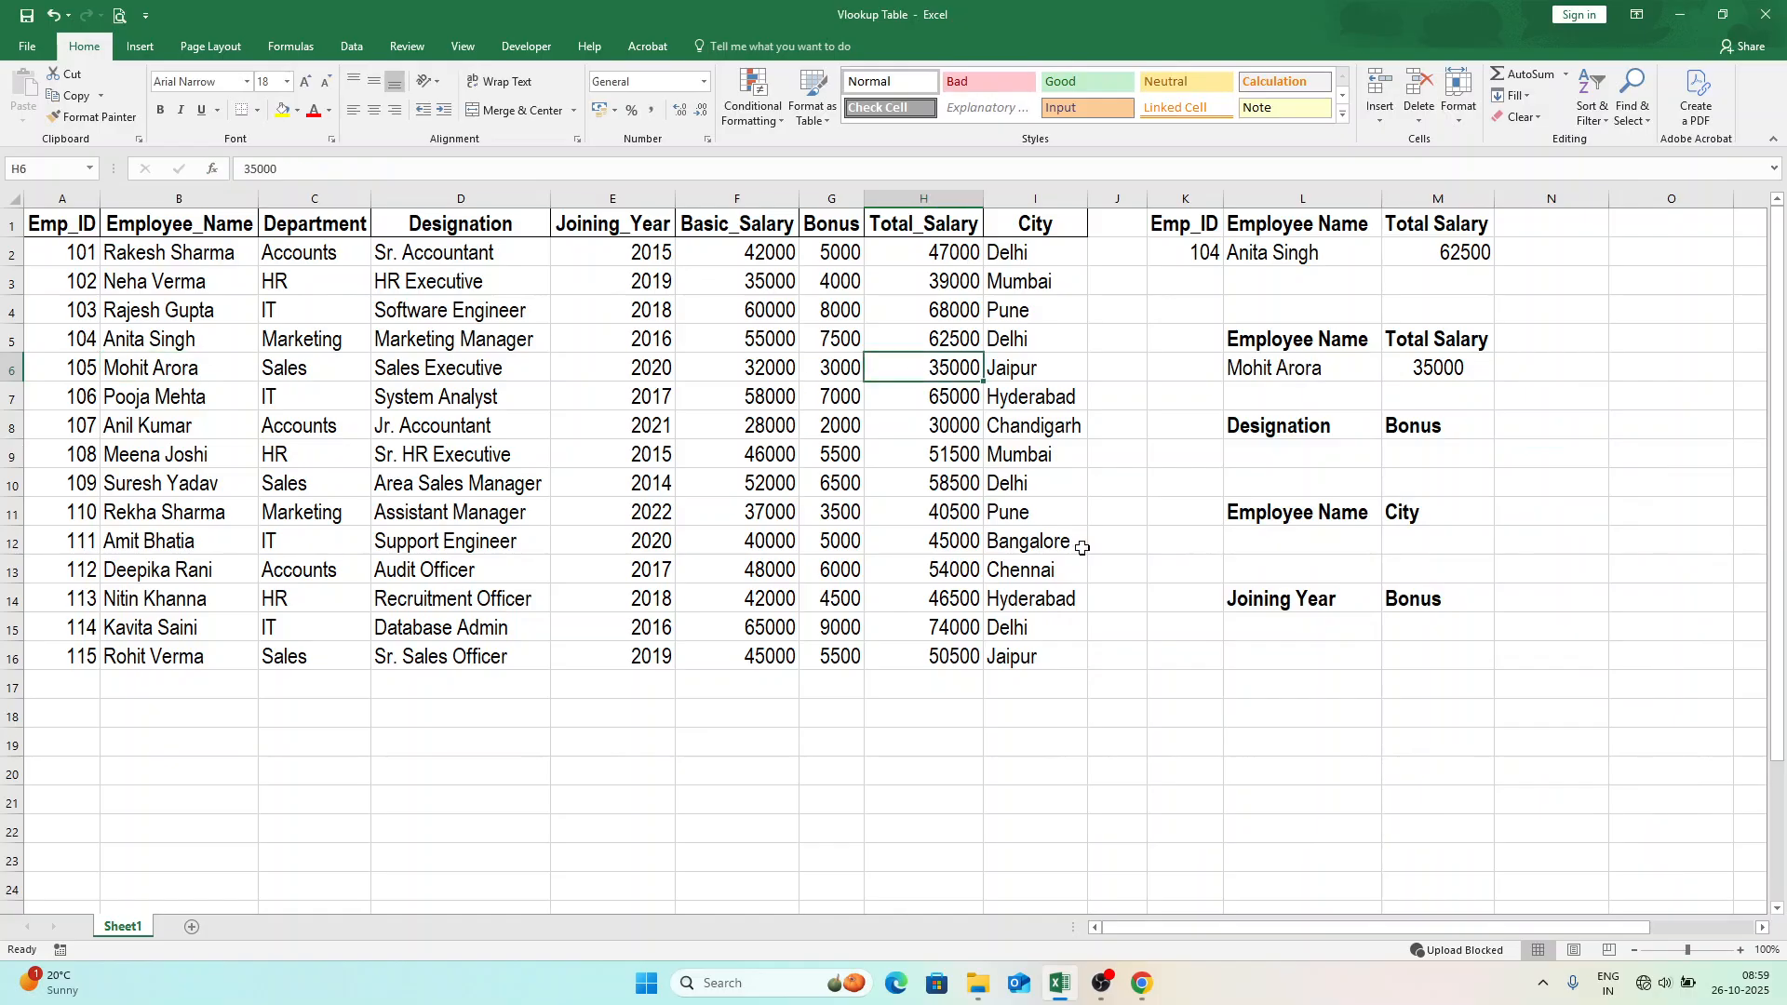
Enter Software Engineer in L9 under the Designation heading.
click(1284, 455)
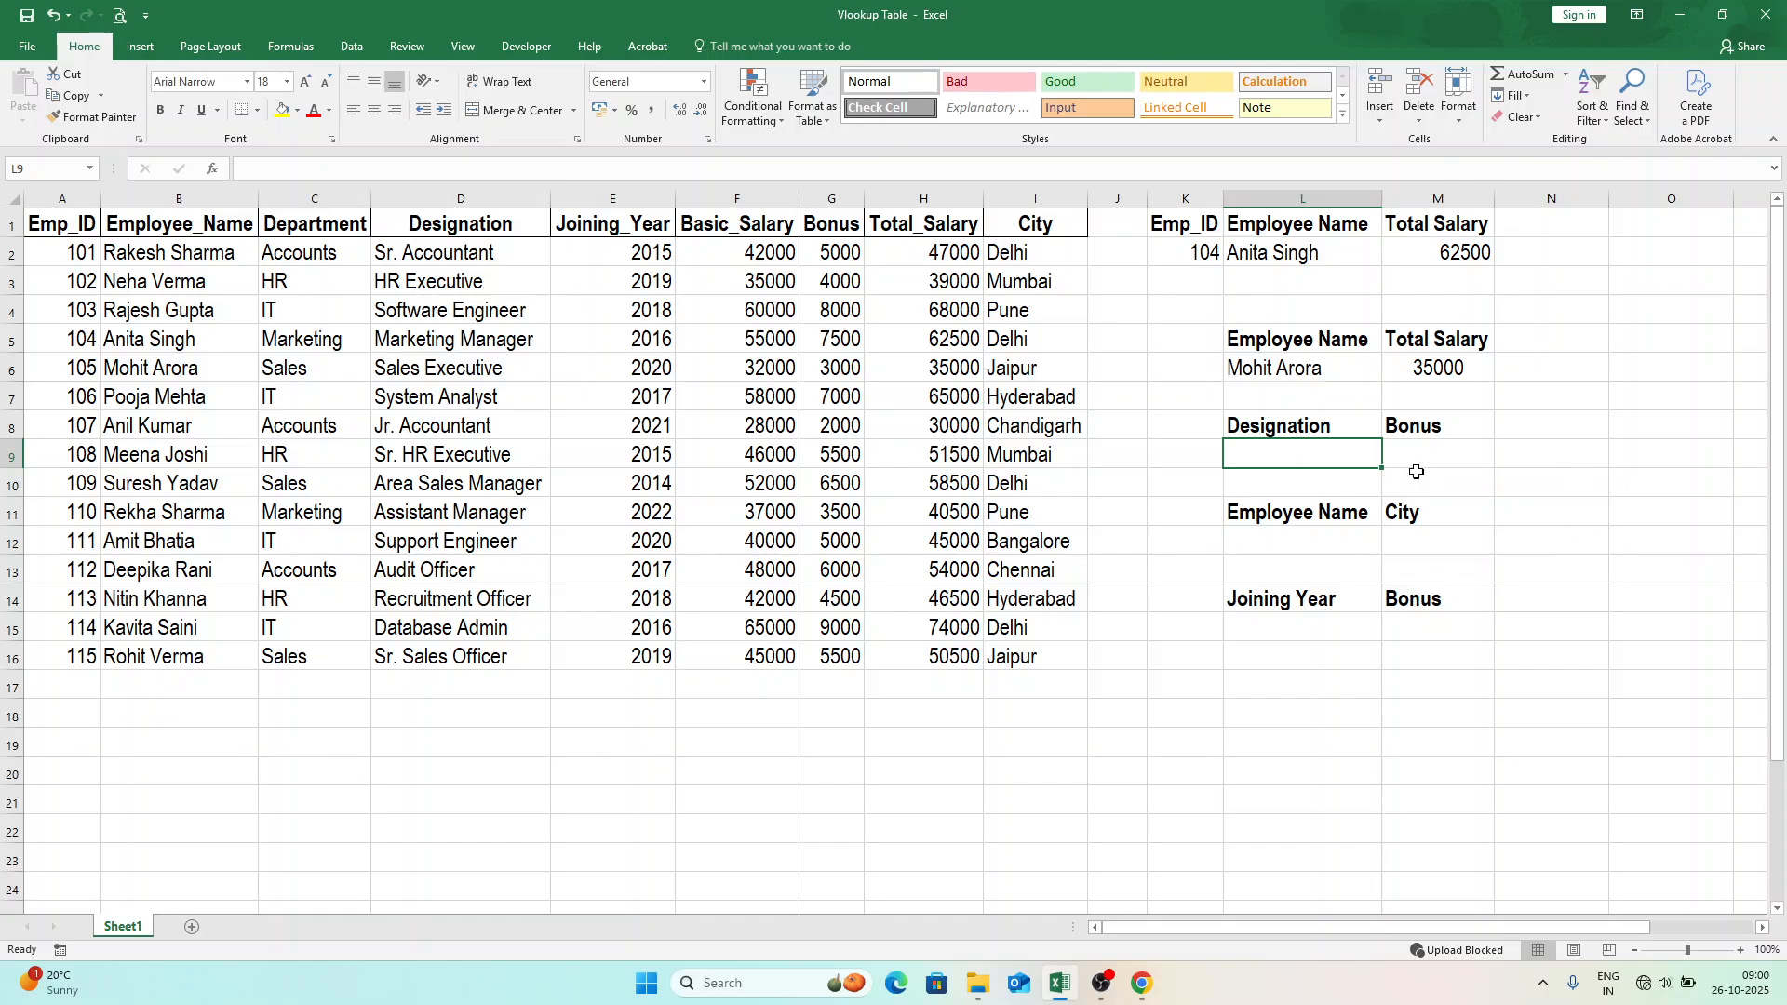
key(shift+Right)
drag(1447, 523, 1350, 452)
shift+click(1452, 495)
click(1322, 461)
text(Software Engineer)
key(ctrl+Return)
Start a VLOOKUP in the Bonus cell M9 with L9 as the lookup value.
key(Right)
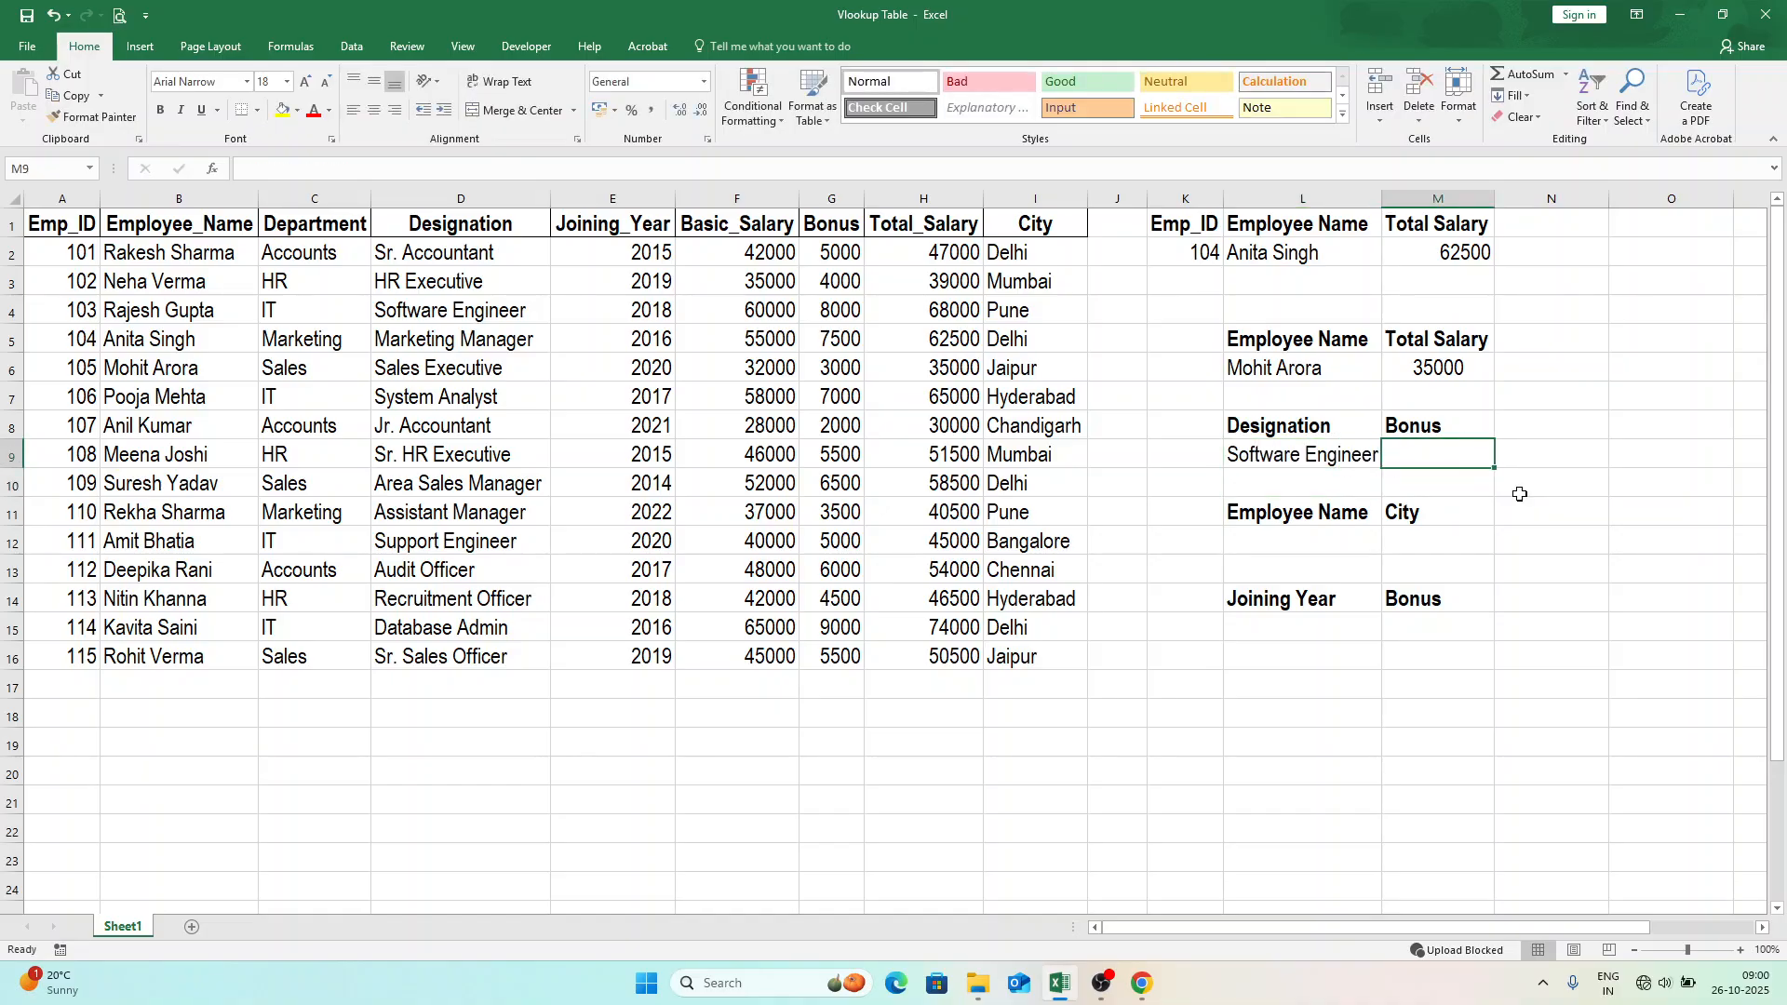
text(=vlook)
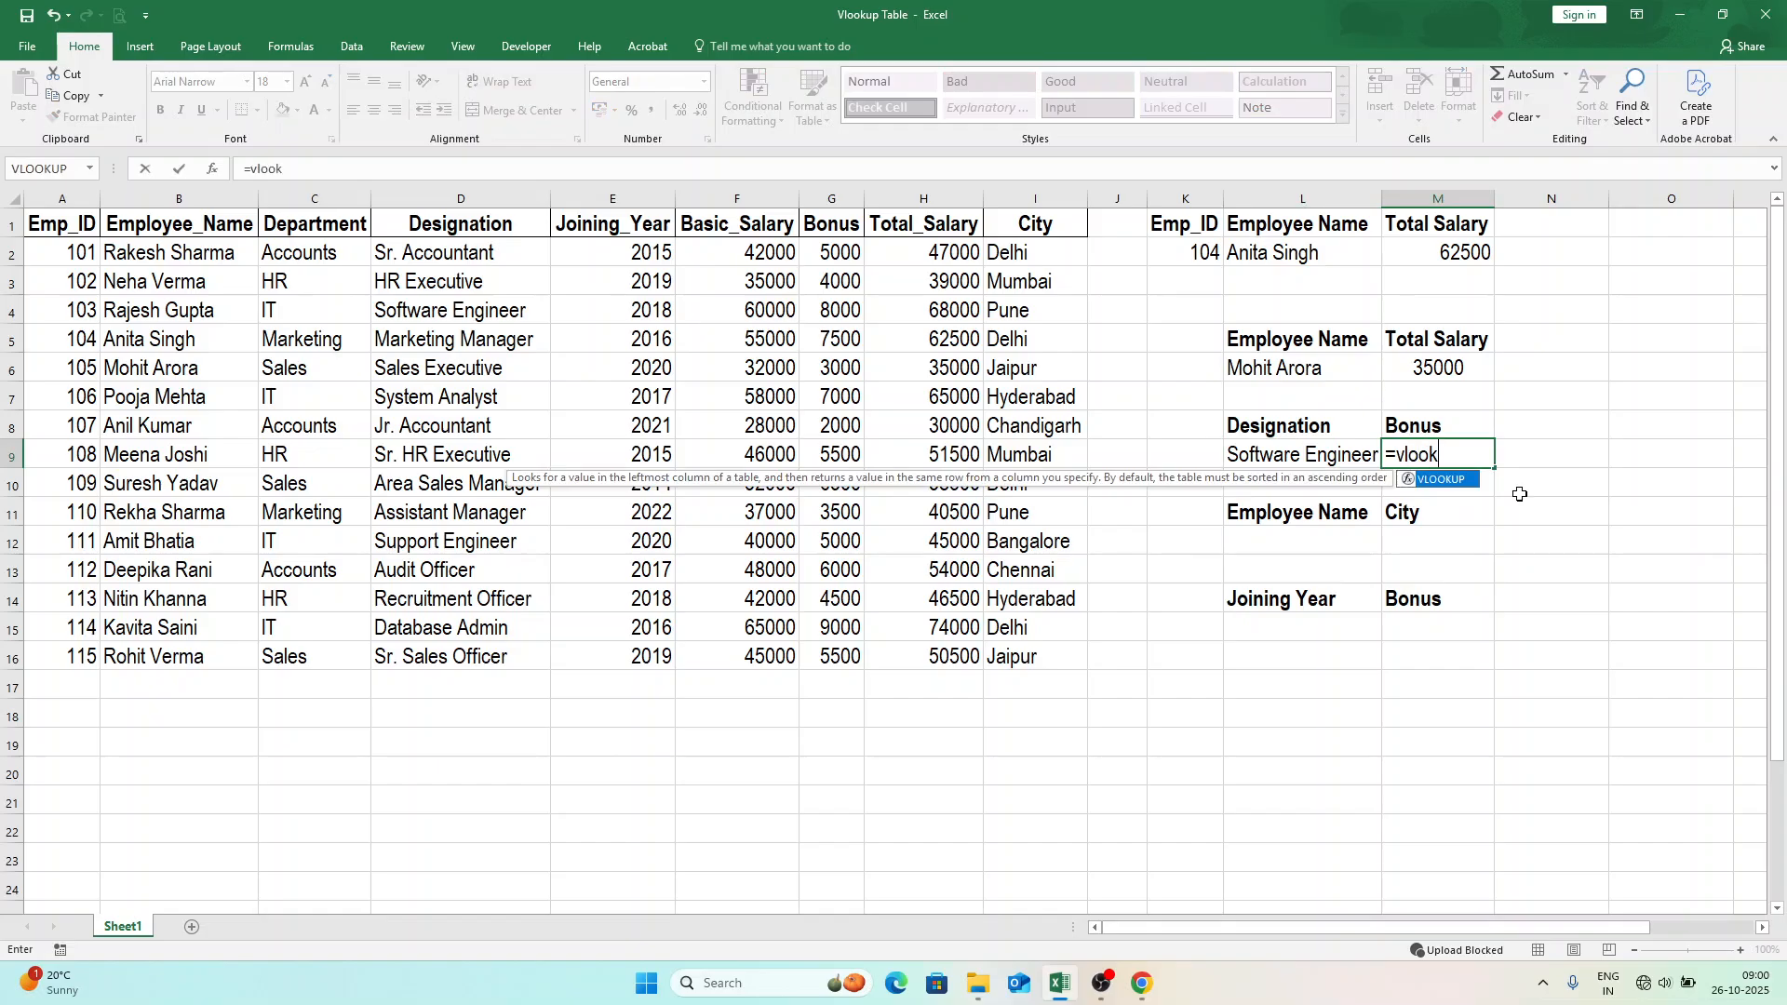
key(Tab)
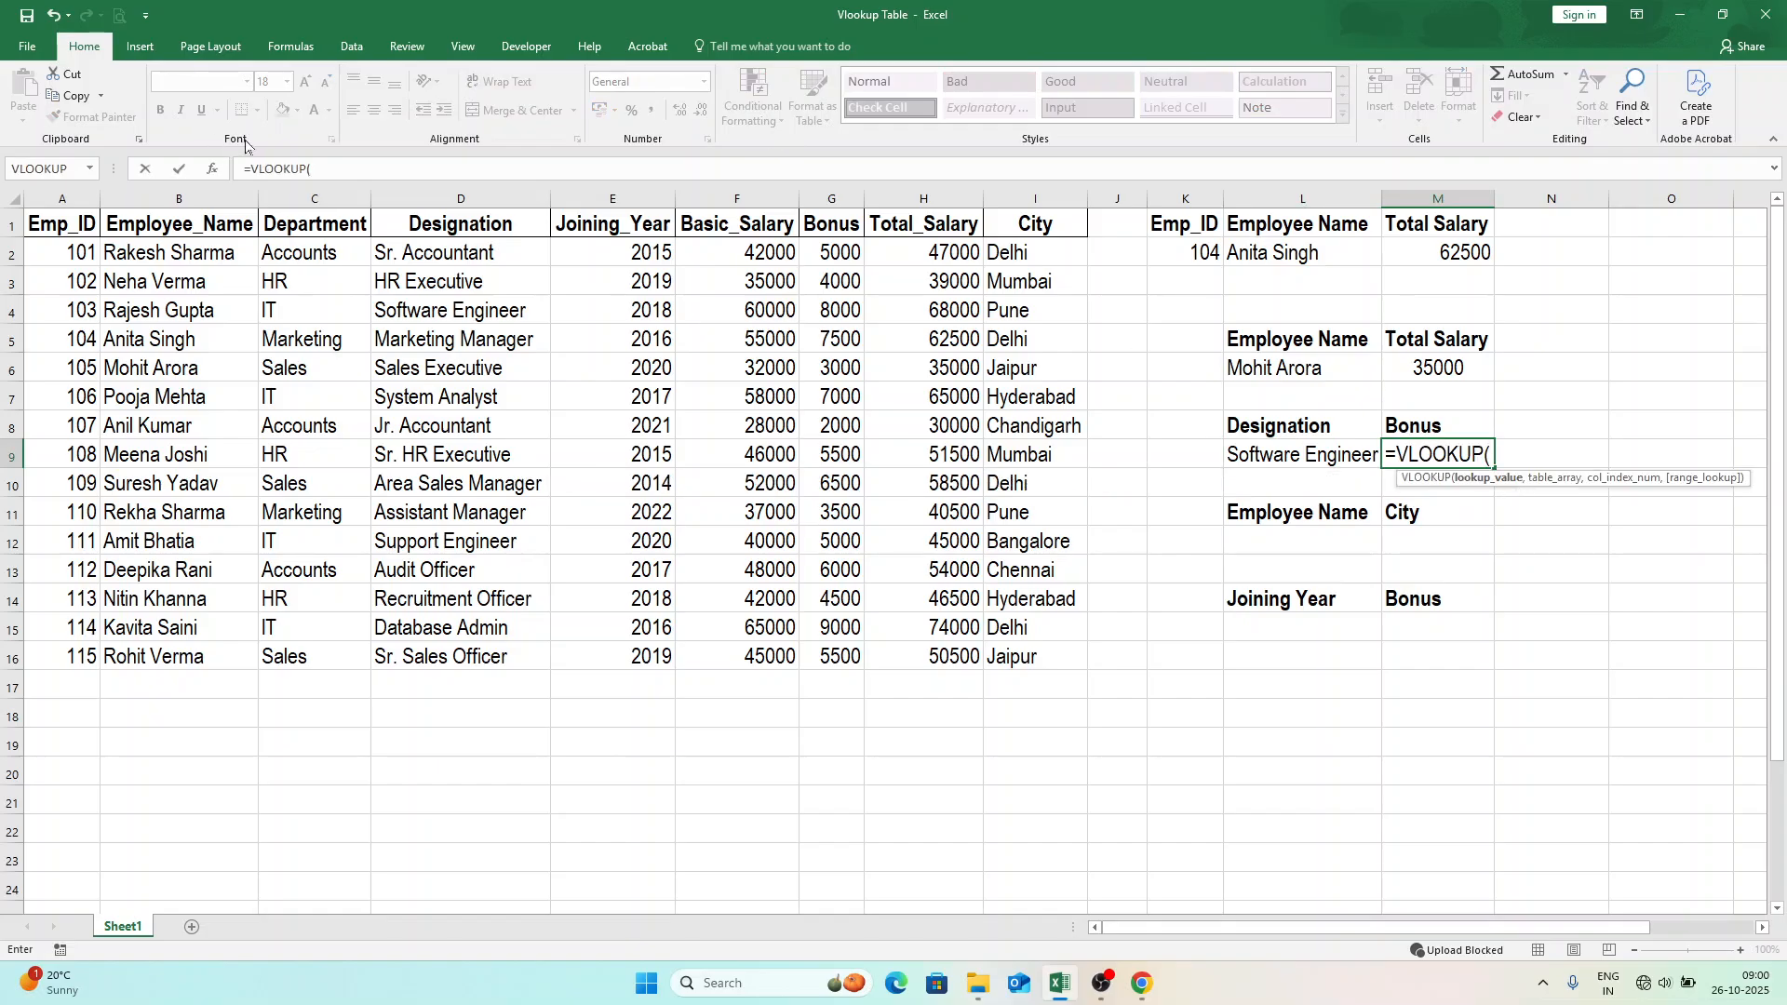
click(215, 168)
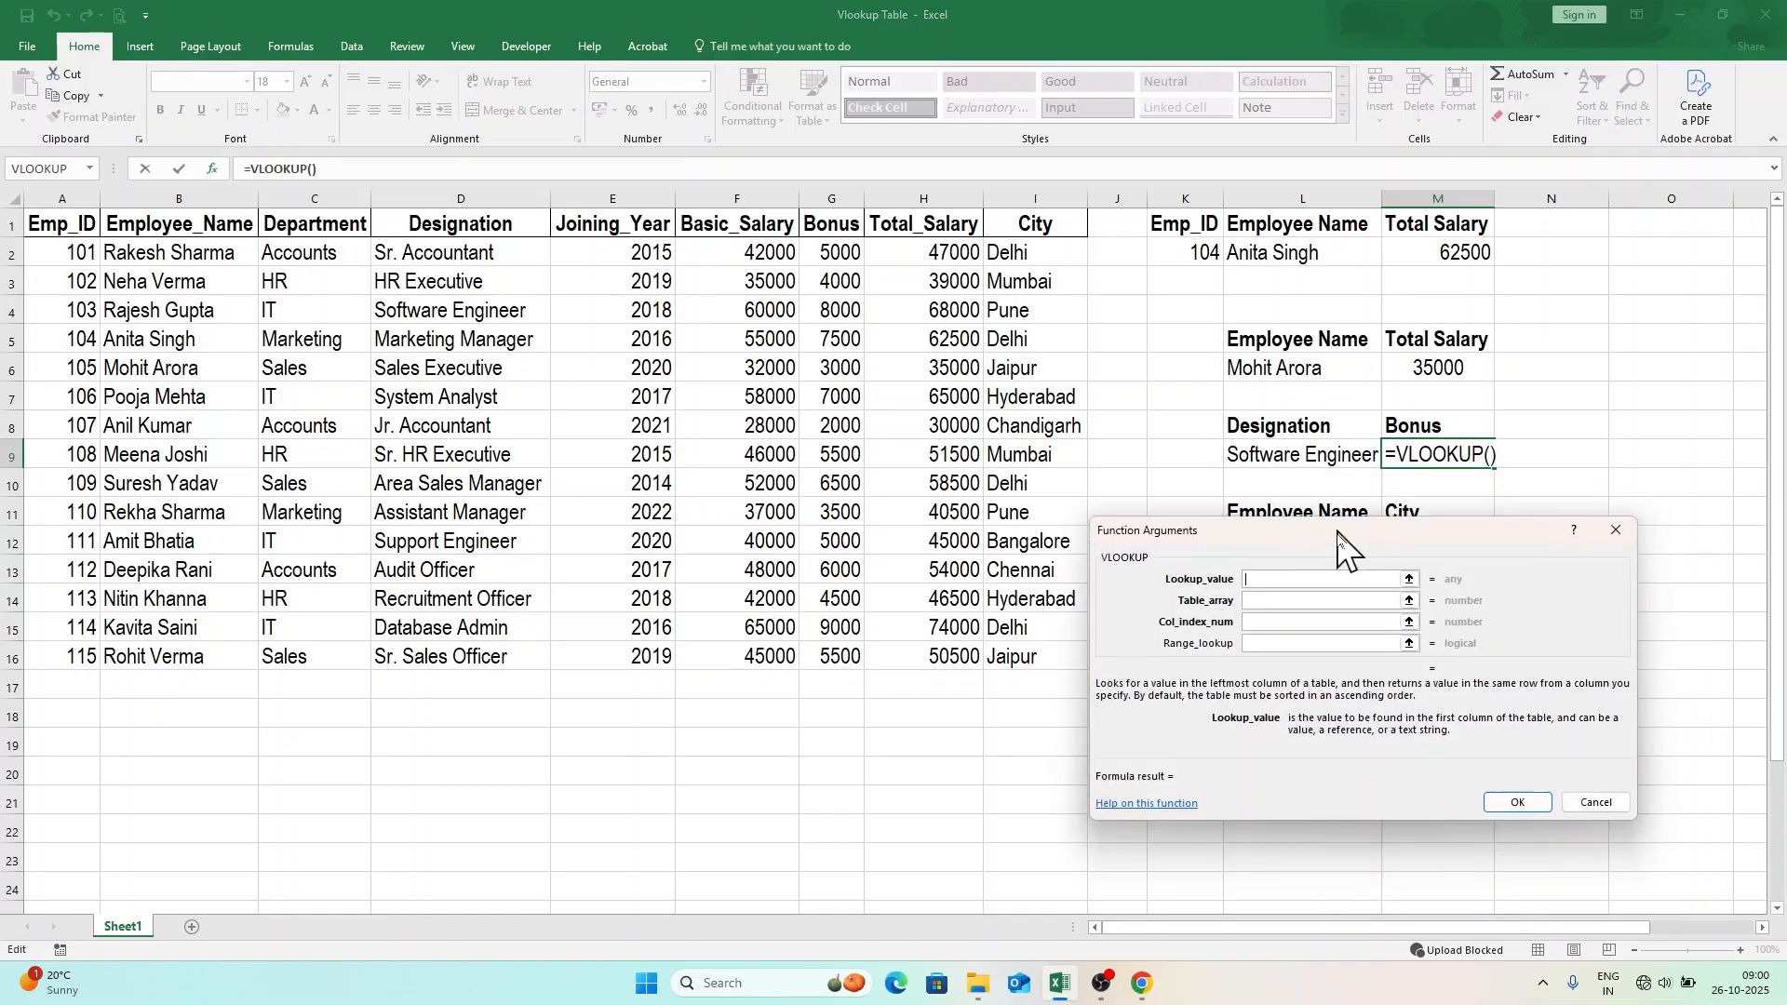
click(1298, 458)
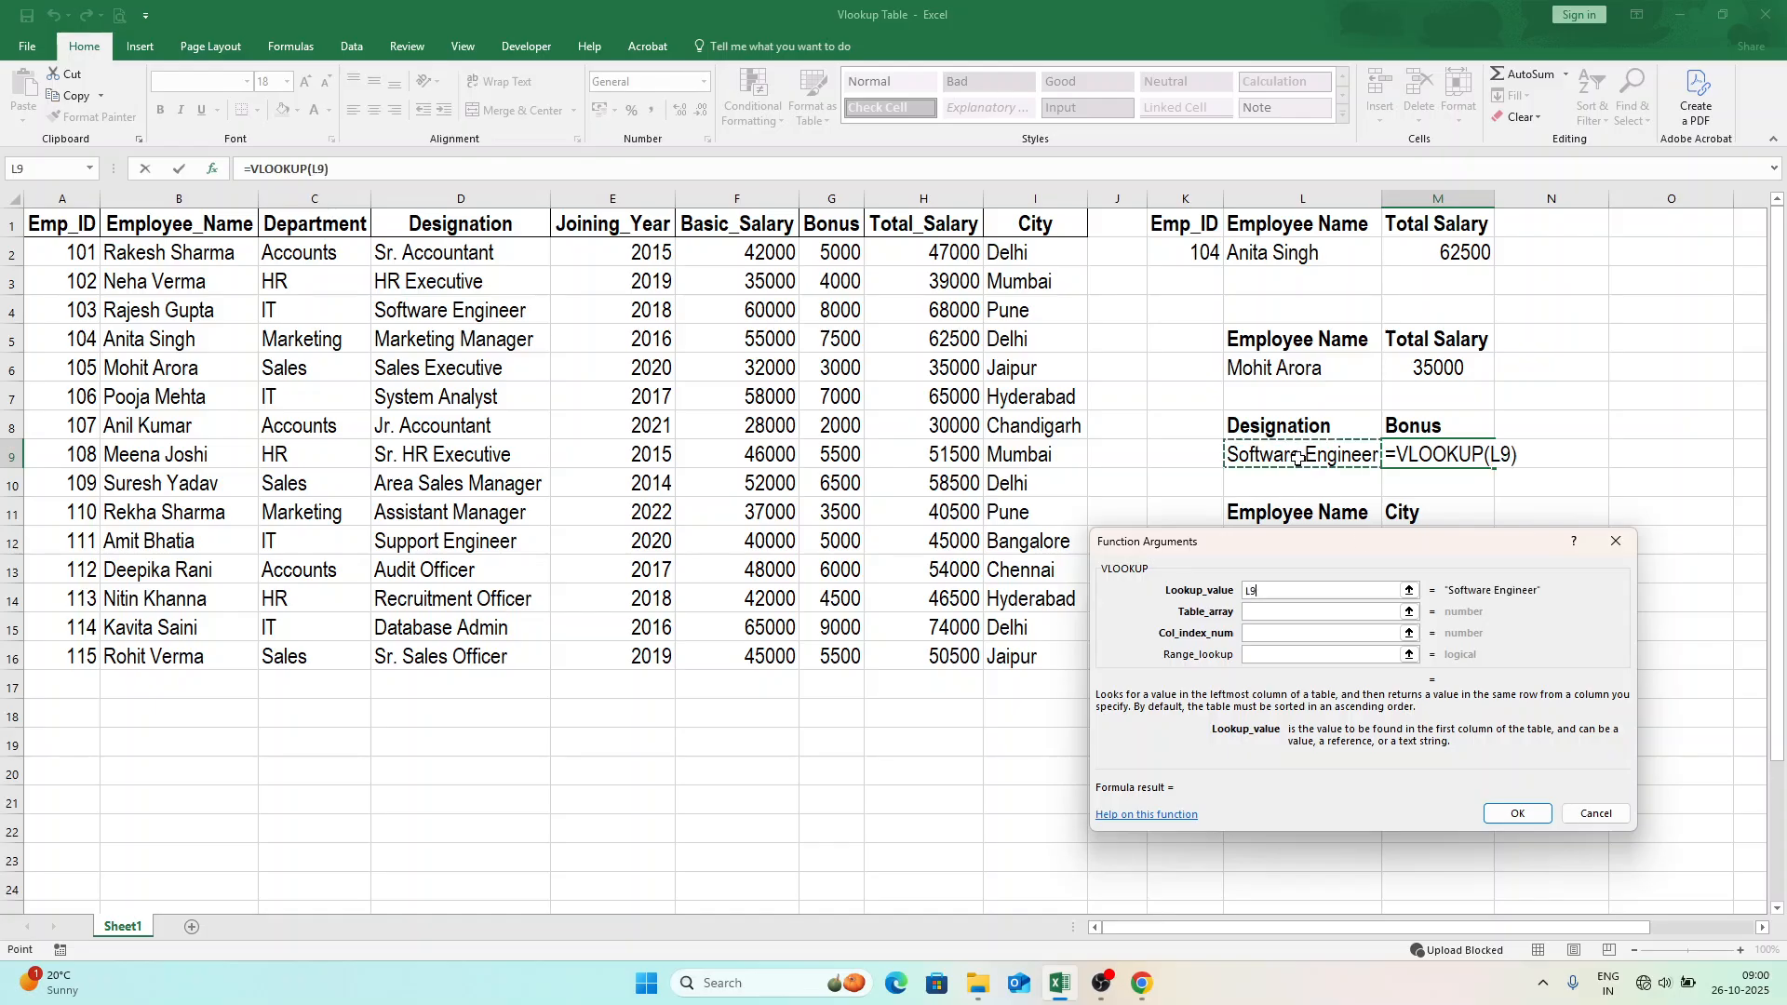
Set the M9 VLOOKUP's table array to D1:I16 and make it the absolute reference $D$1:$I$16.
key(Tab)
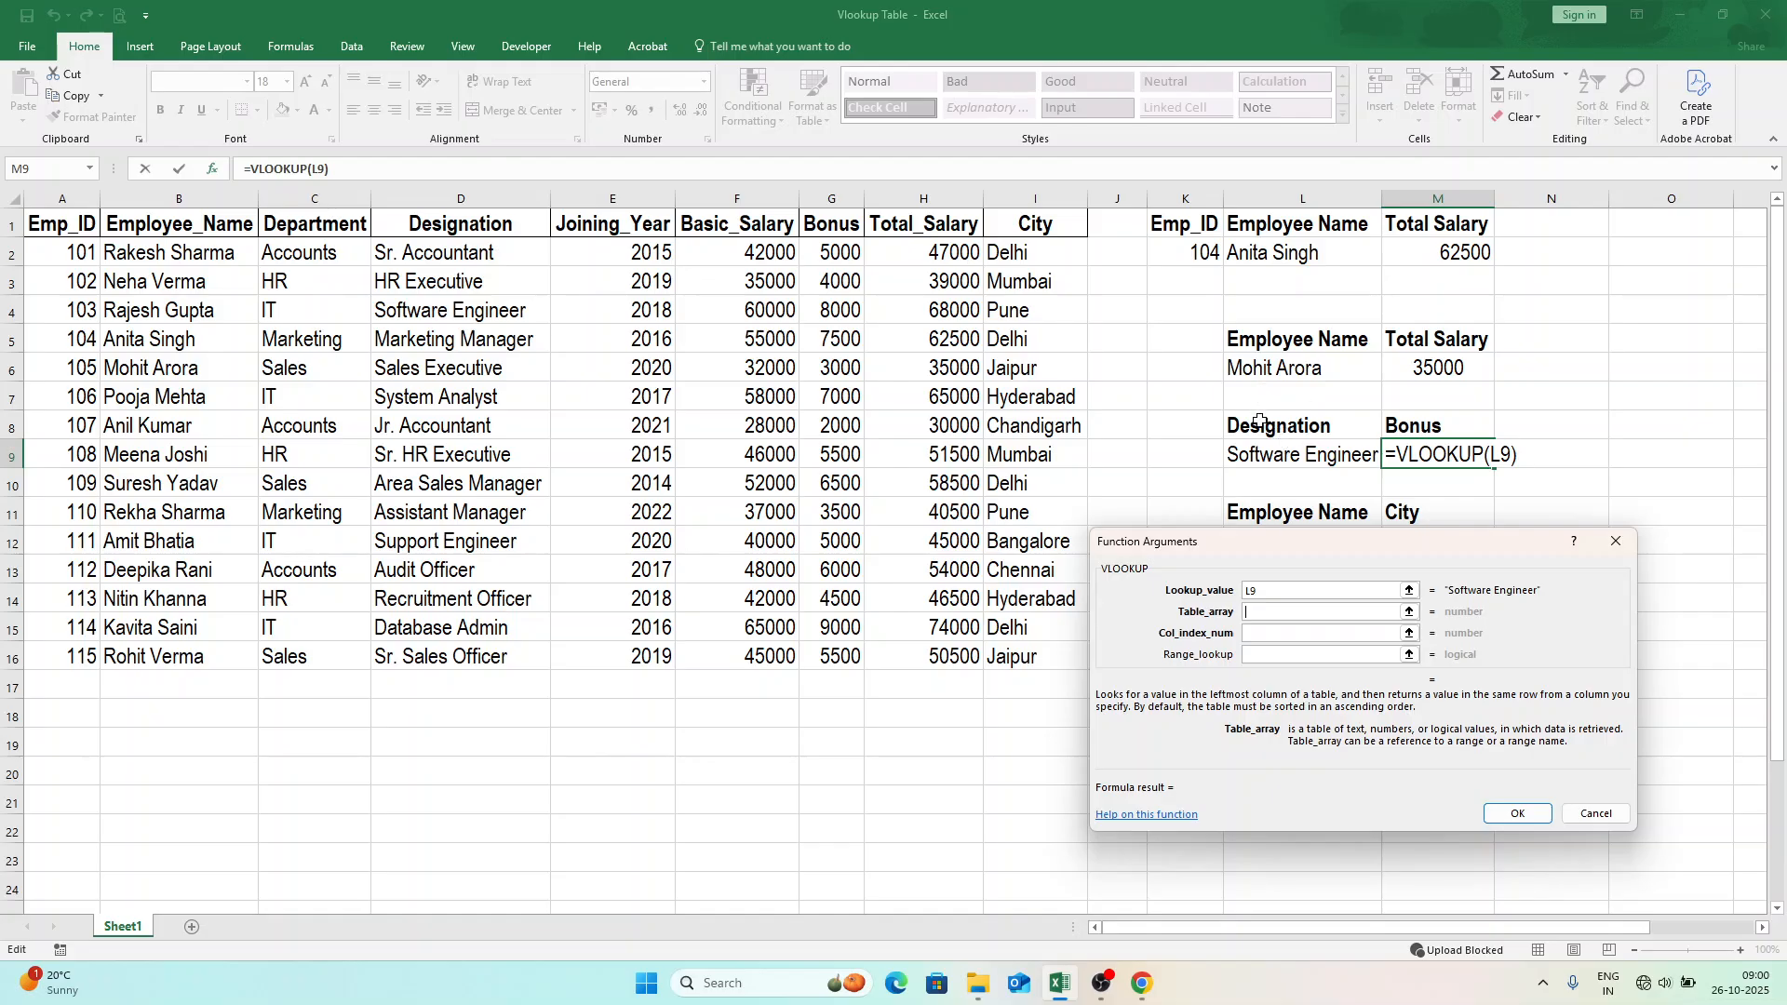
click(447, 224)
drag(446, 224, 1018, 664)
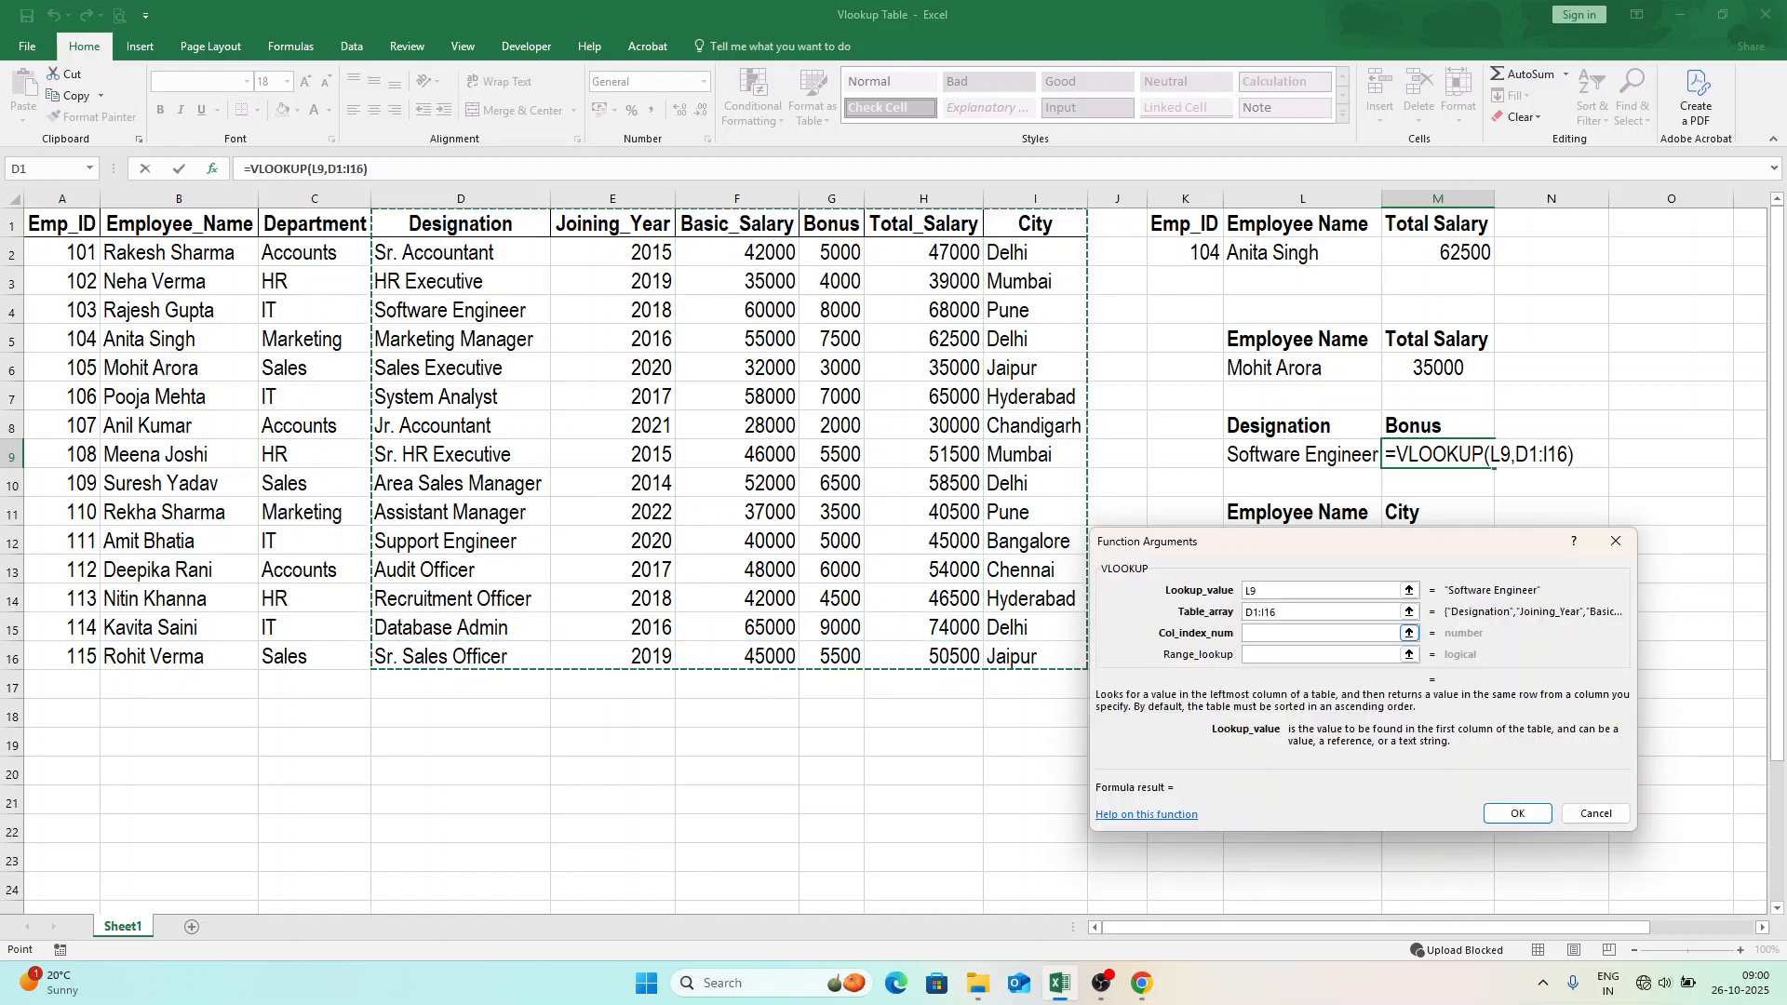
double_click(1261, 612)
key(F4)
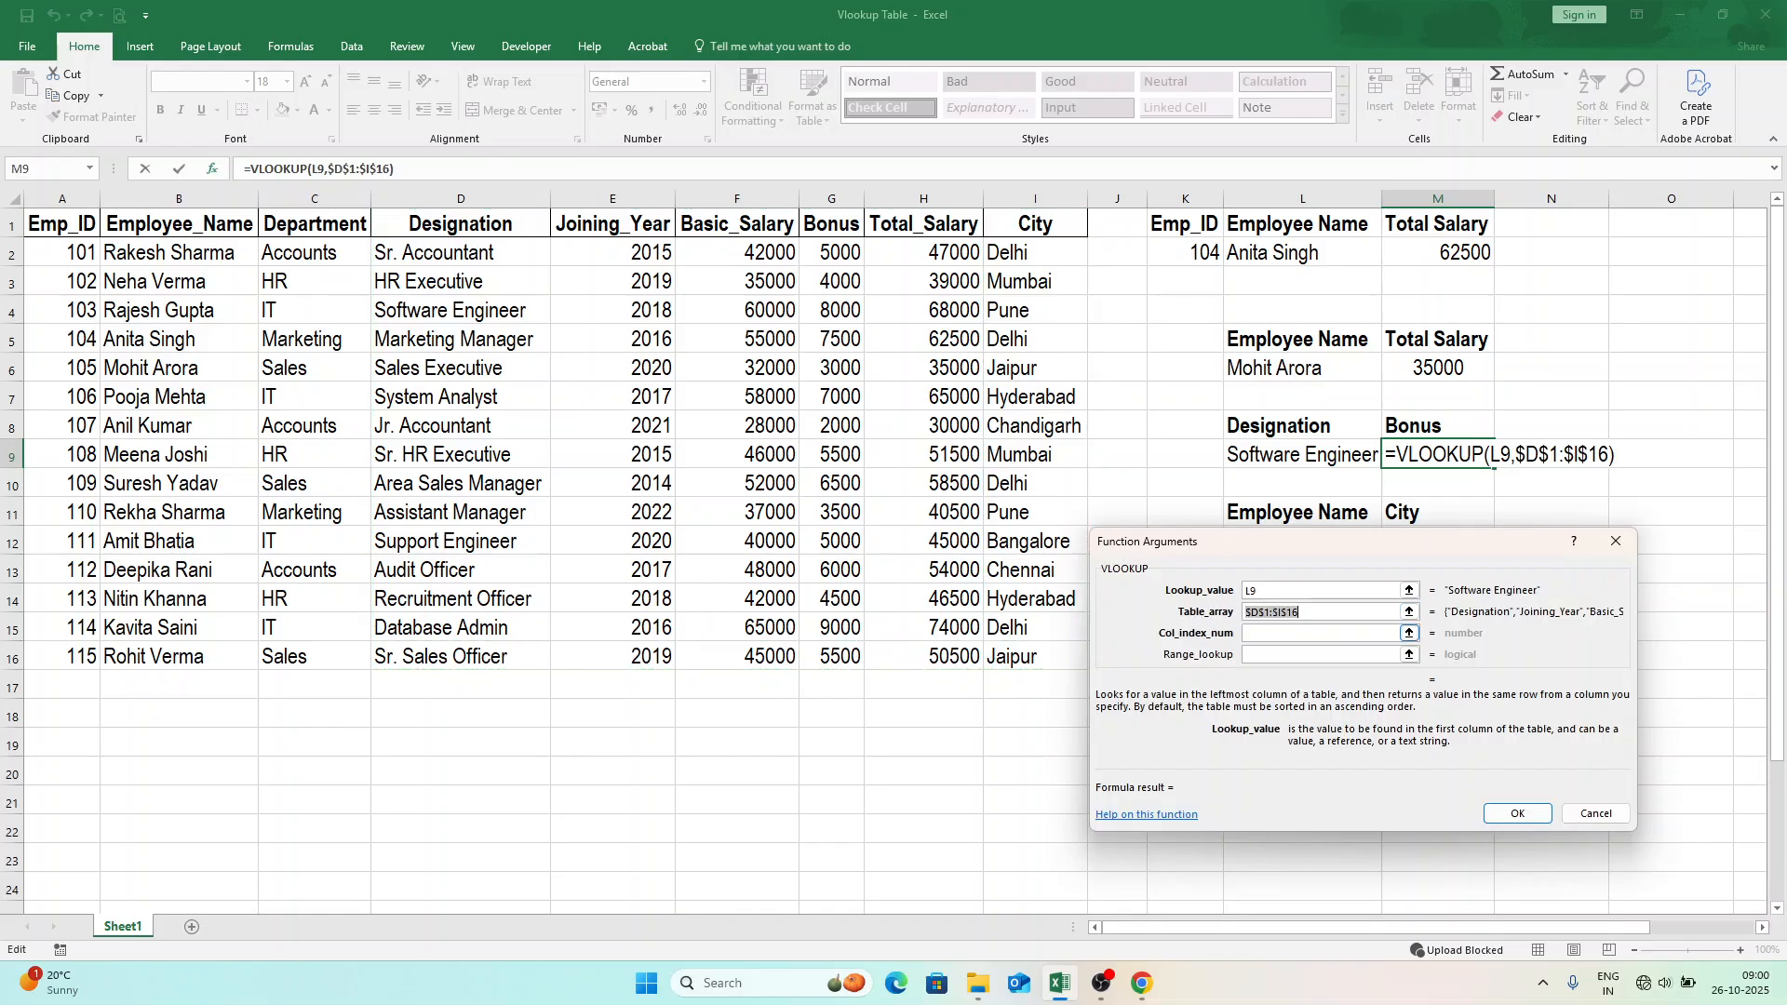
Complete the M9 VLOOKUP with column index 4 and range lookup 0, and check the bonus against the Software Engineer row.
key(Tab)
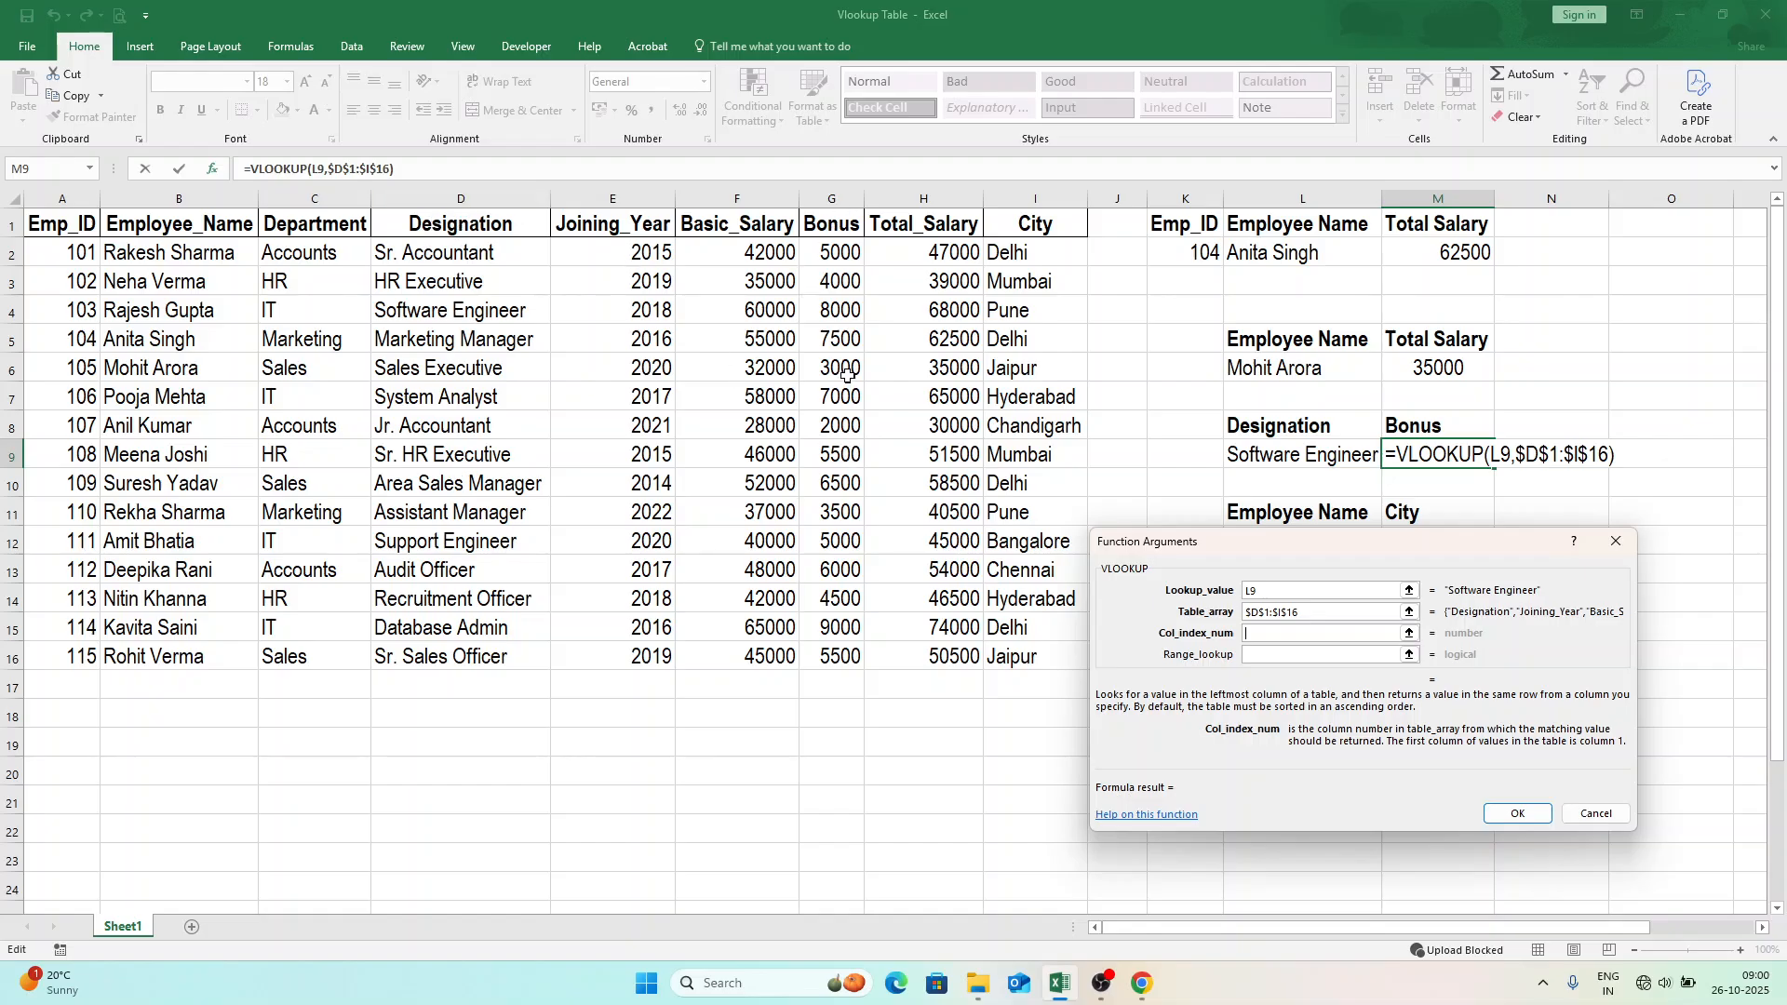
text(4)
click(1293, 659)
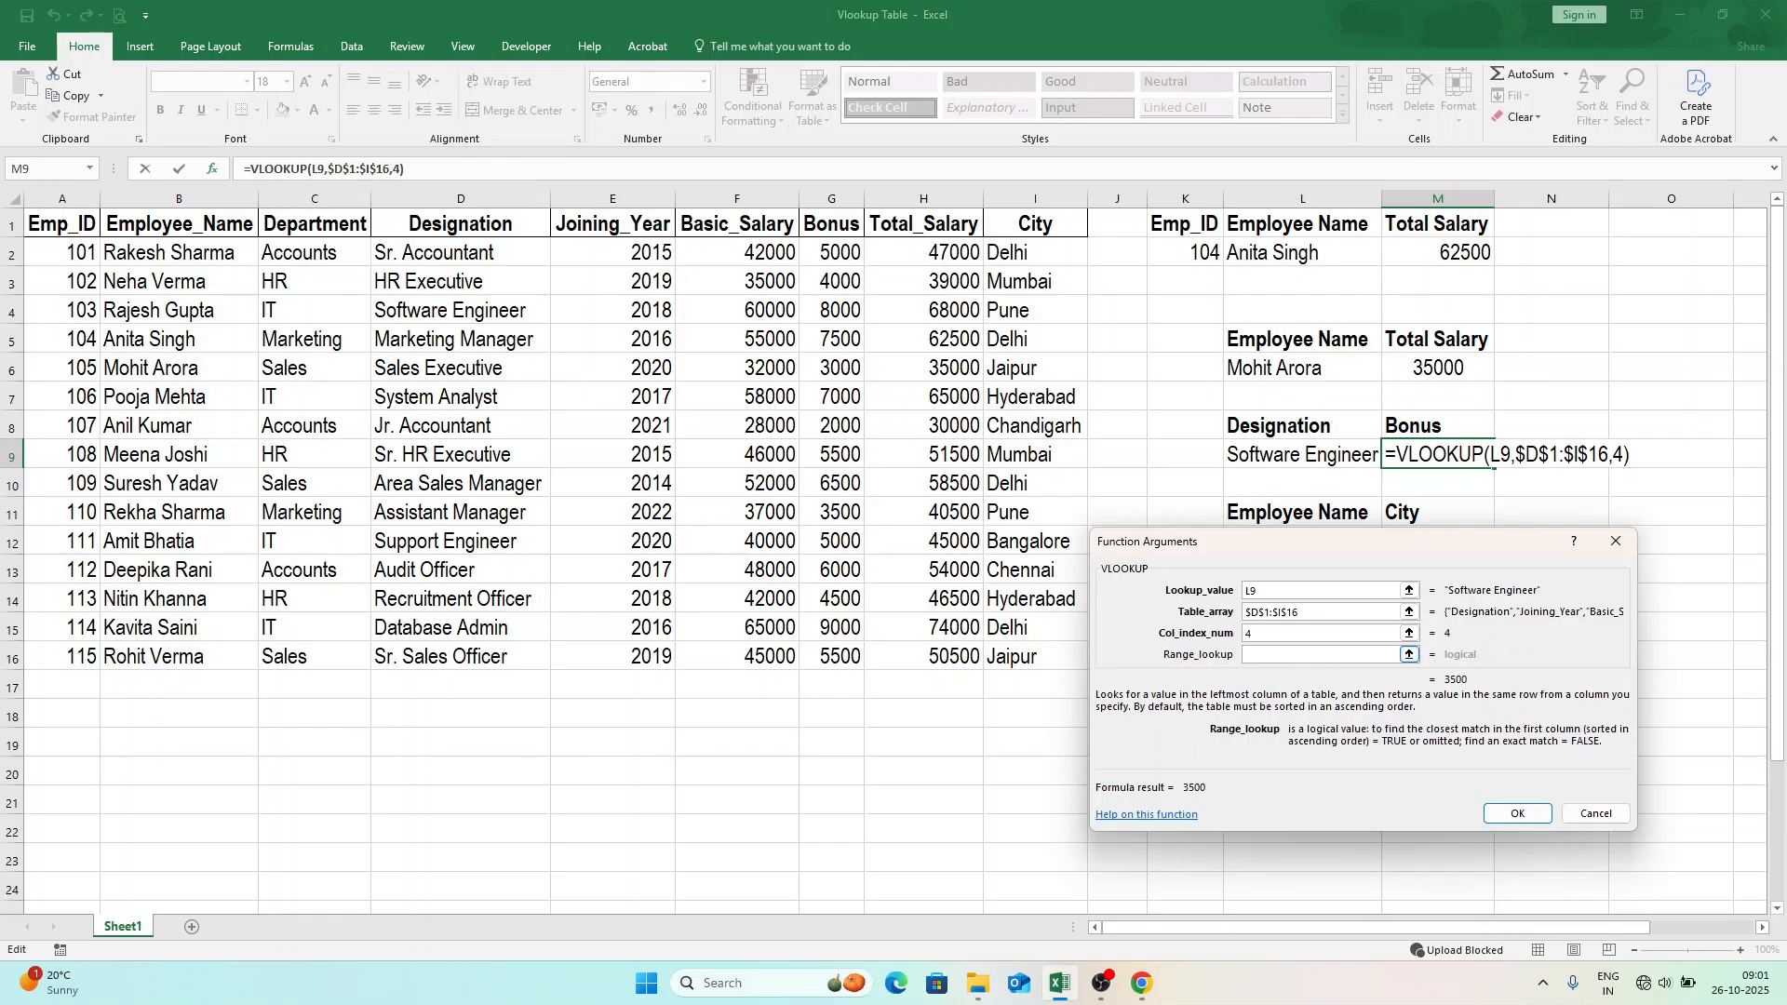
text(0)
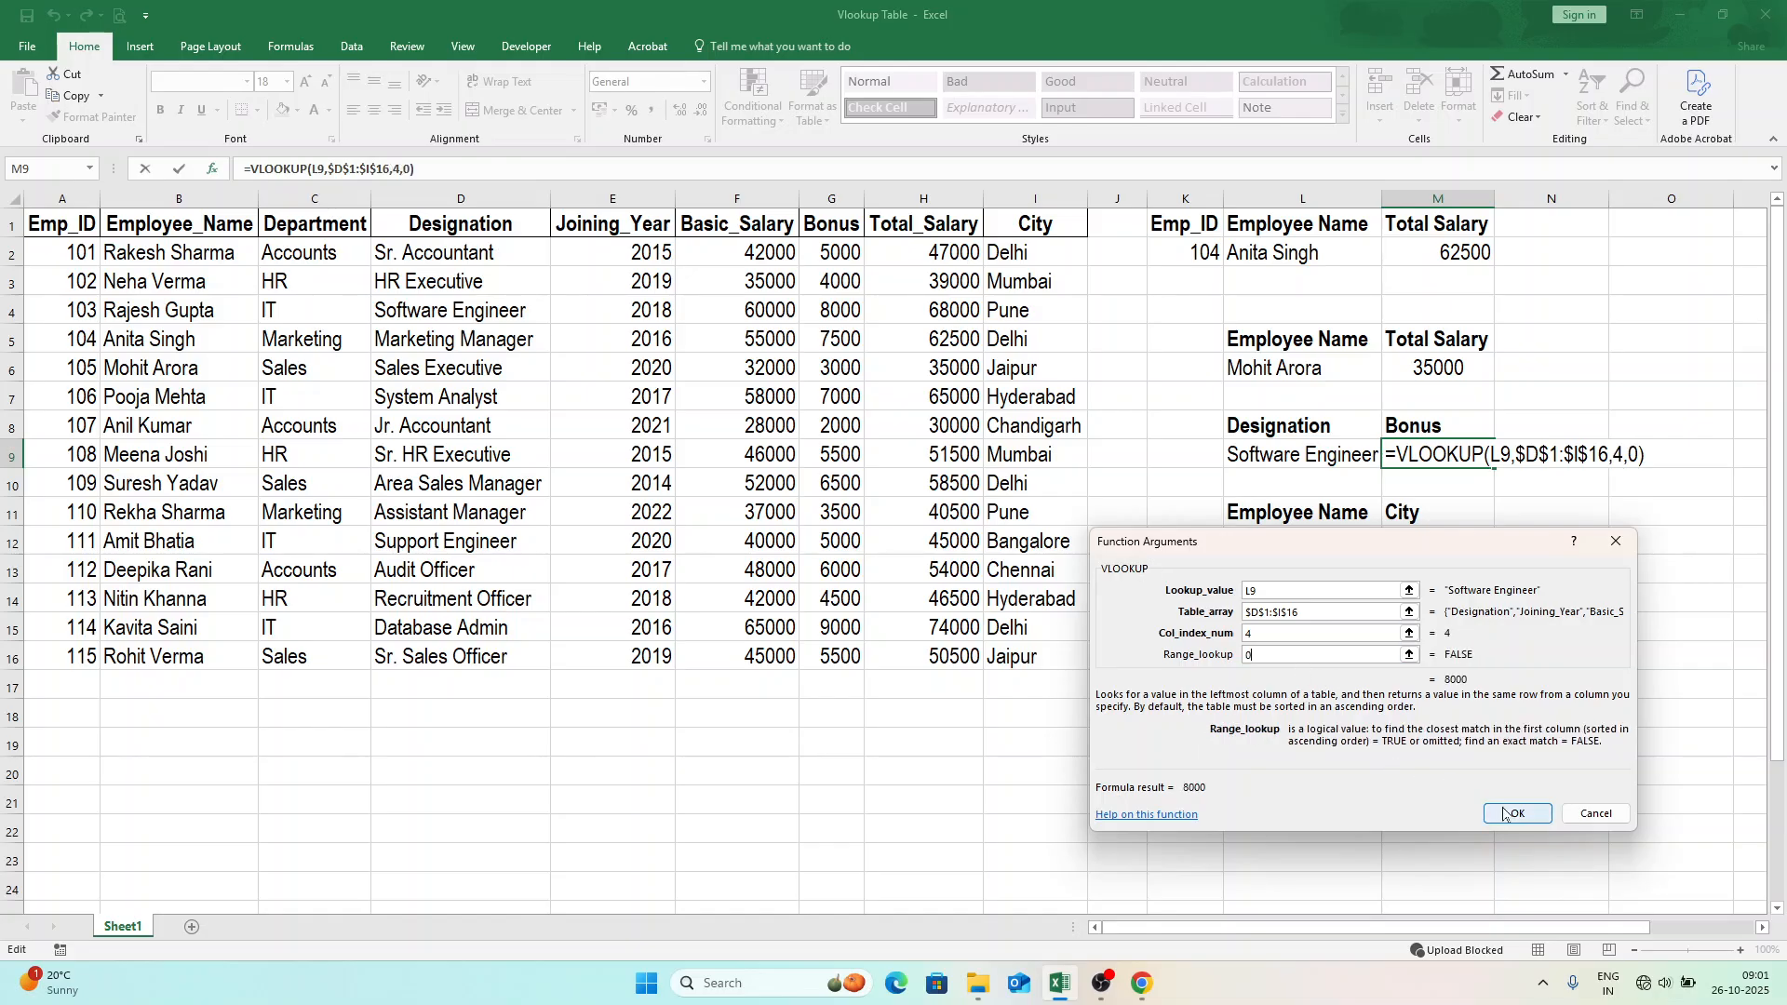
click(1508, 814)
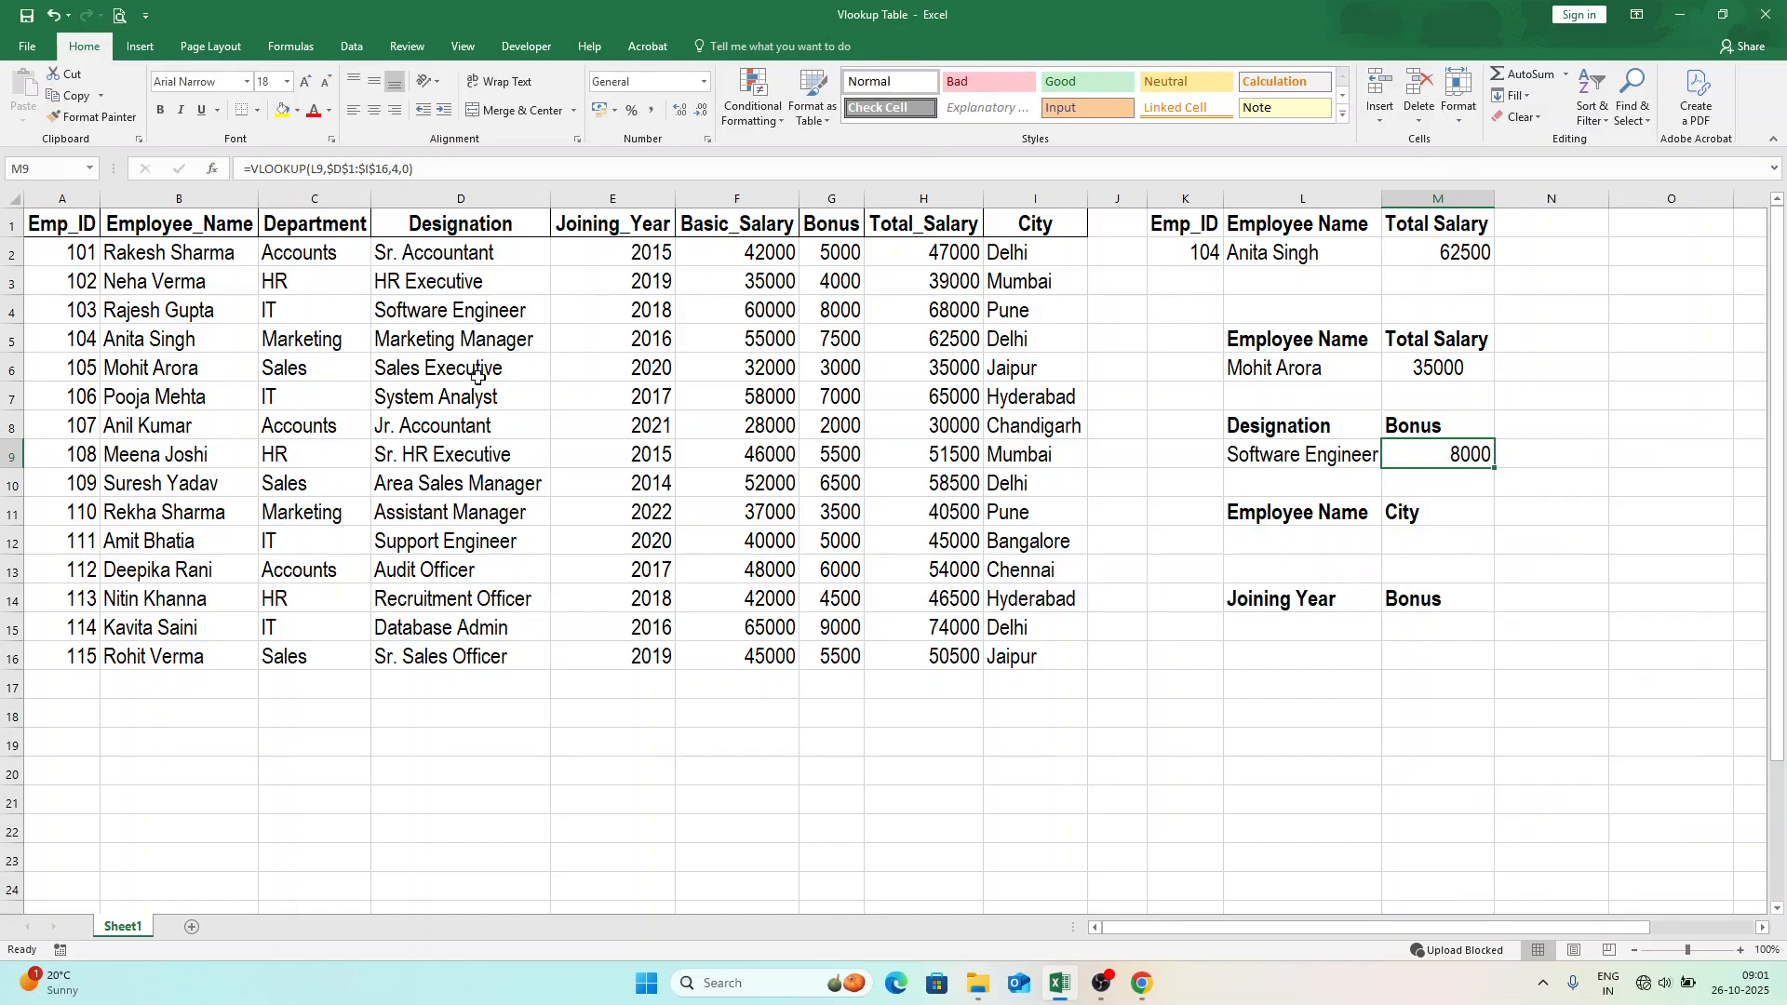
click(439, 300)
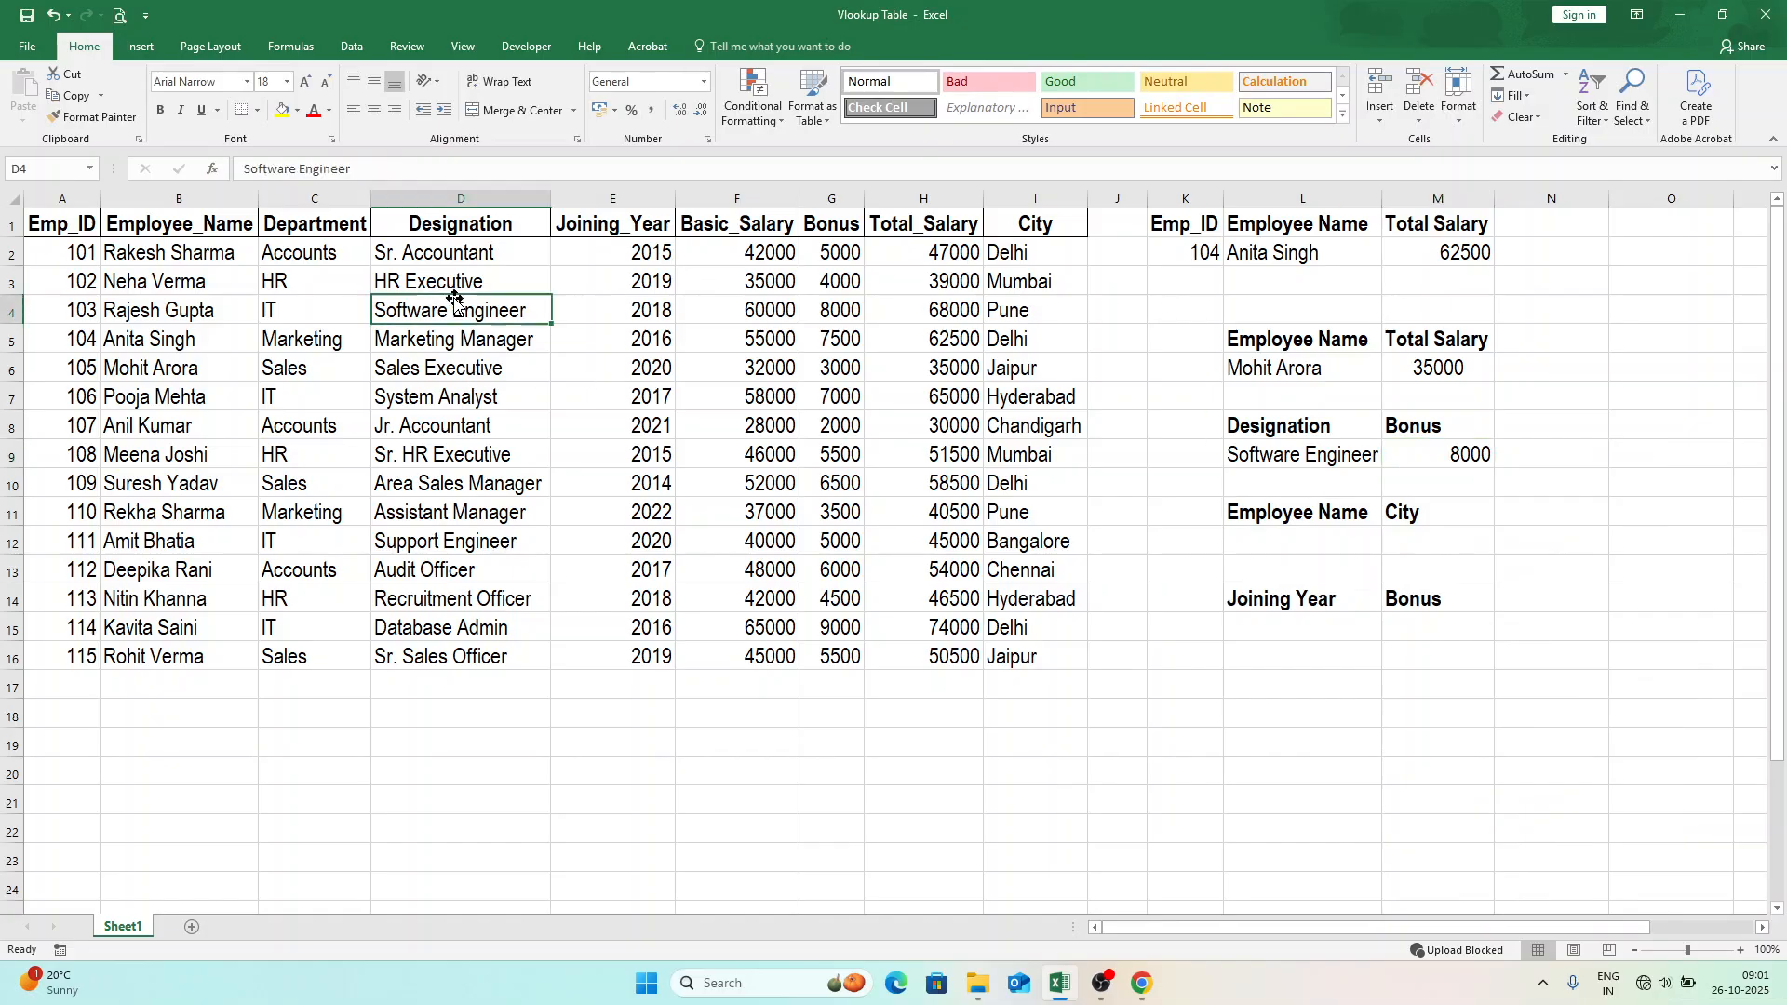
click(843, 309)
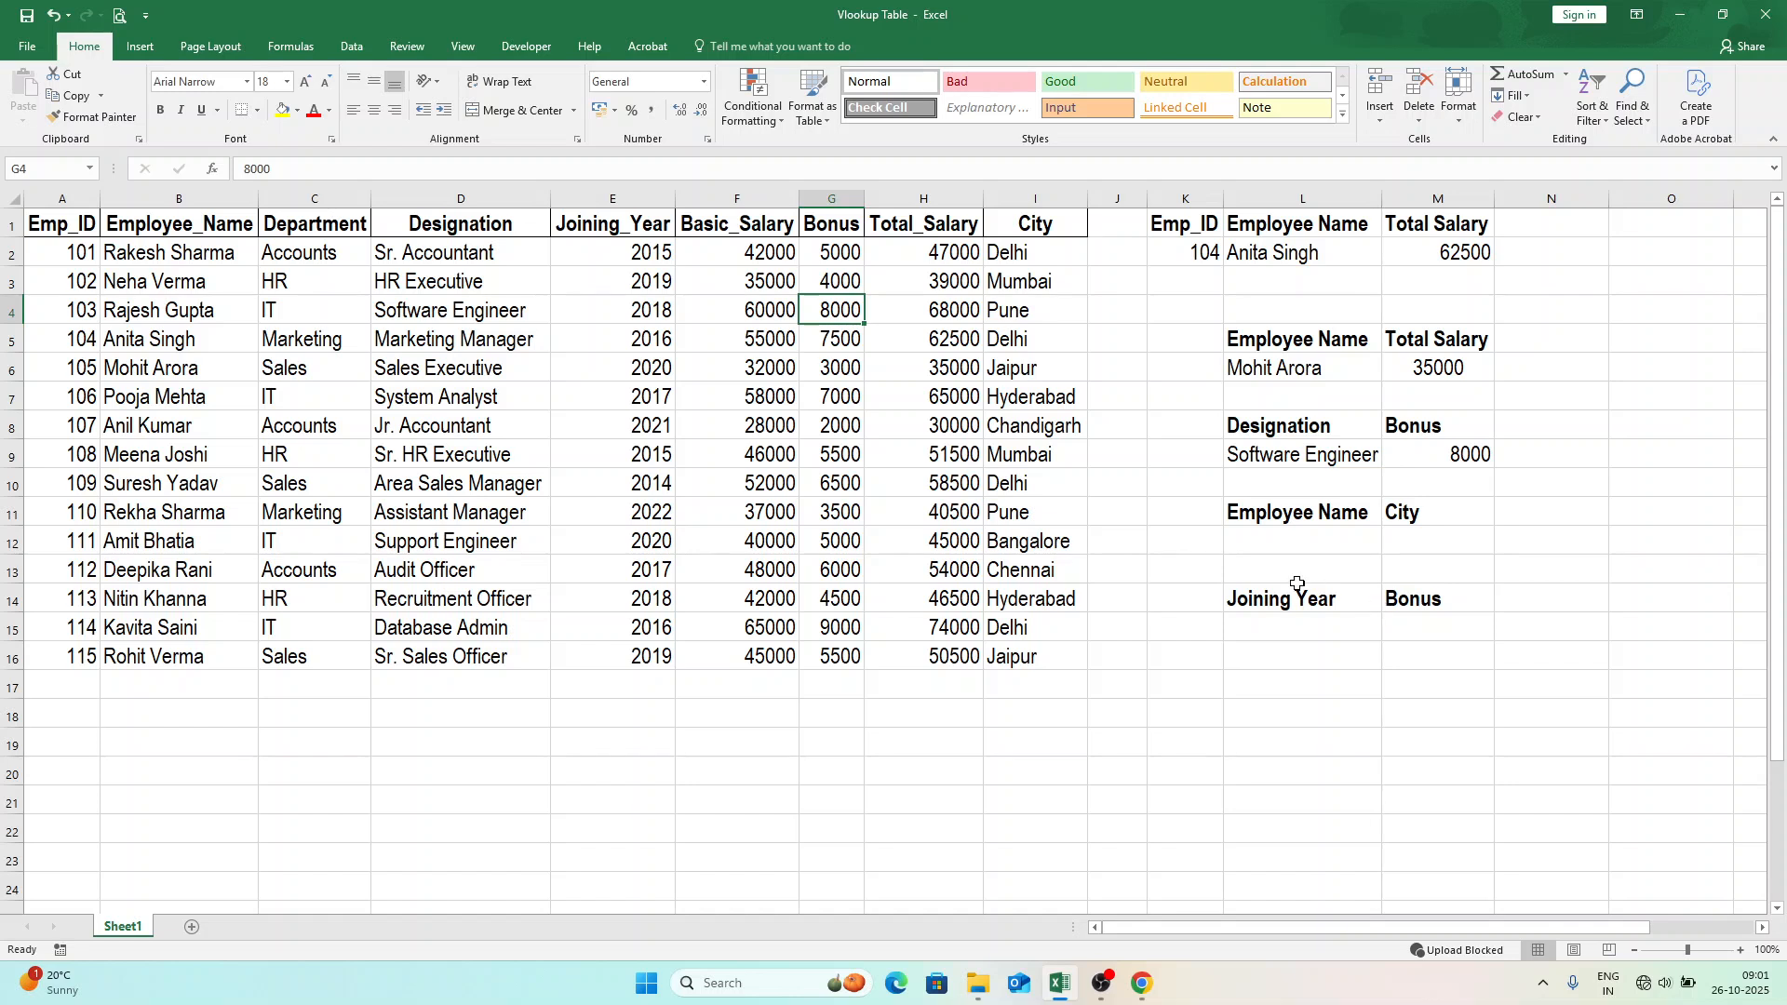
Enter the full name of the employee in table row 8 into L12 under Employee Name.
click(1282, 549)
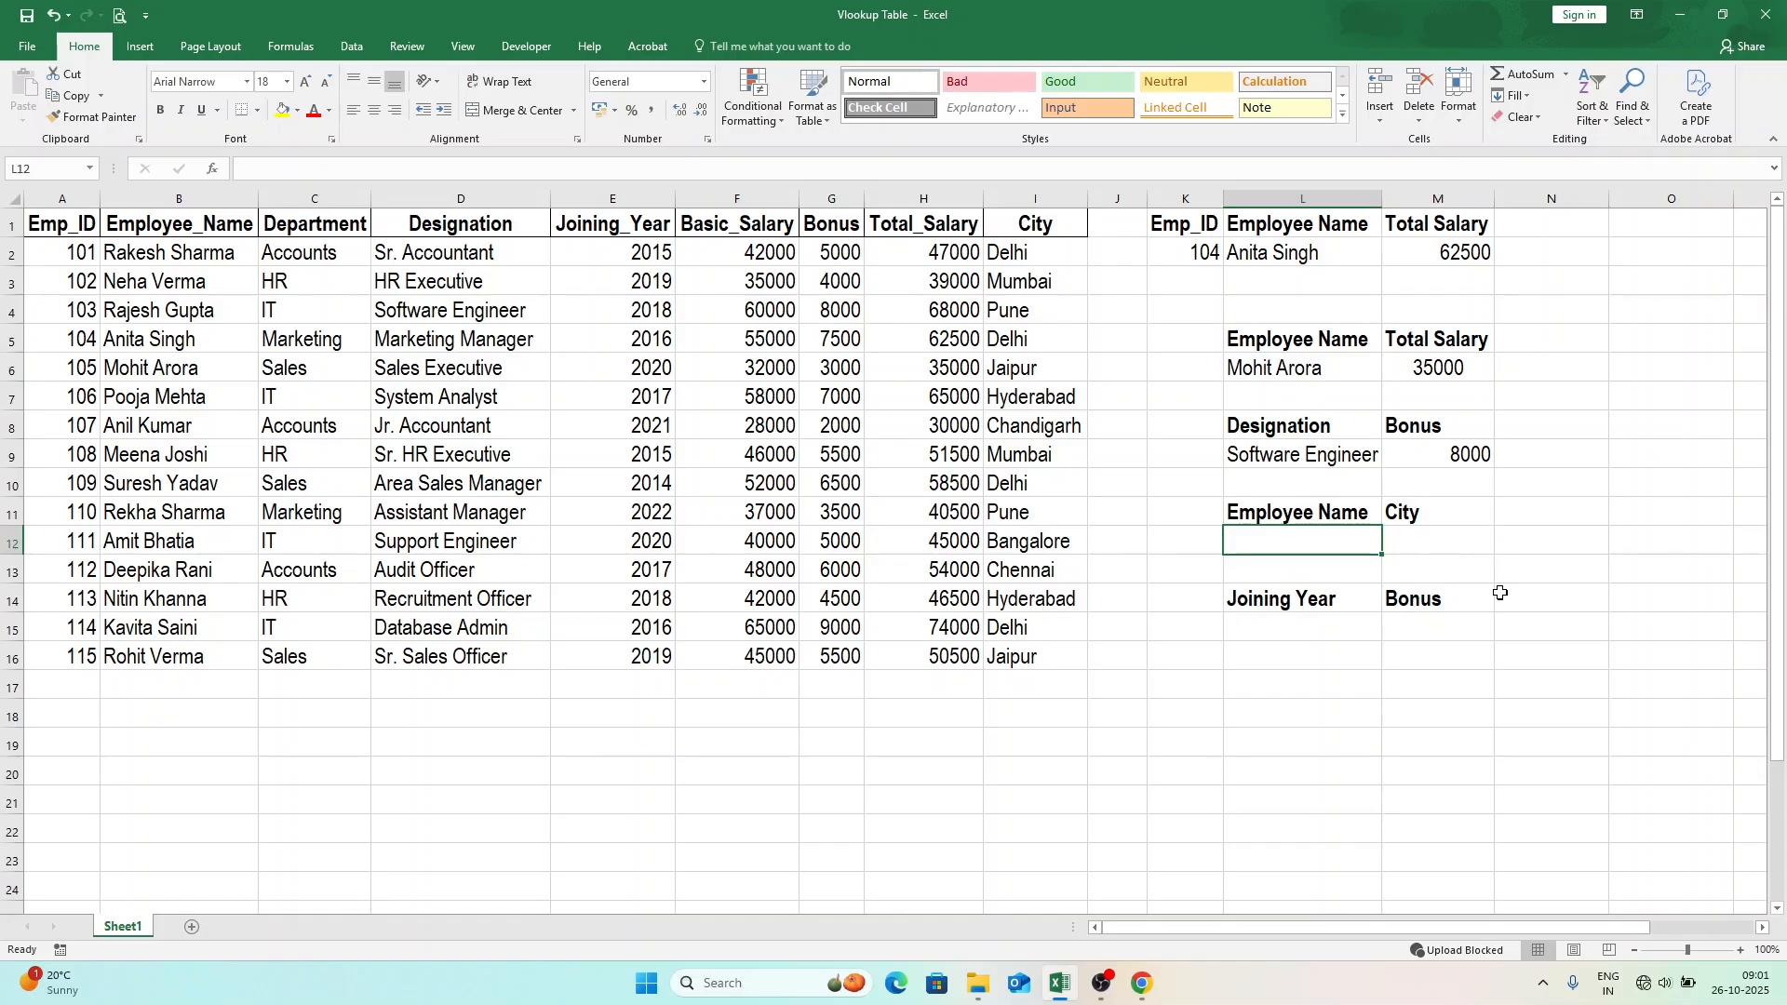
text(Anil Kumar)
key(Tab)
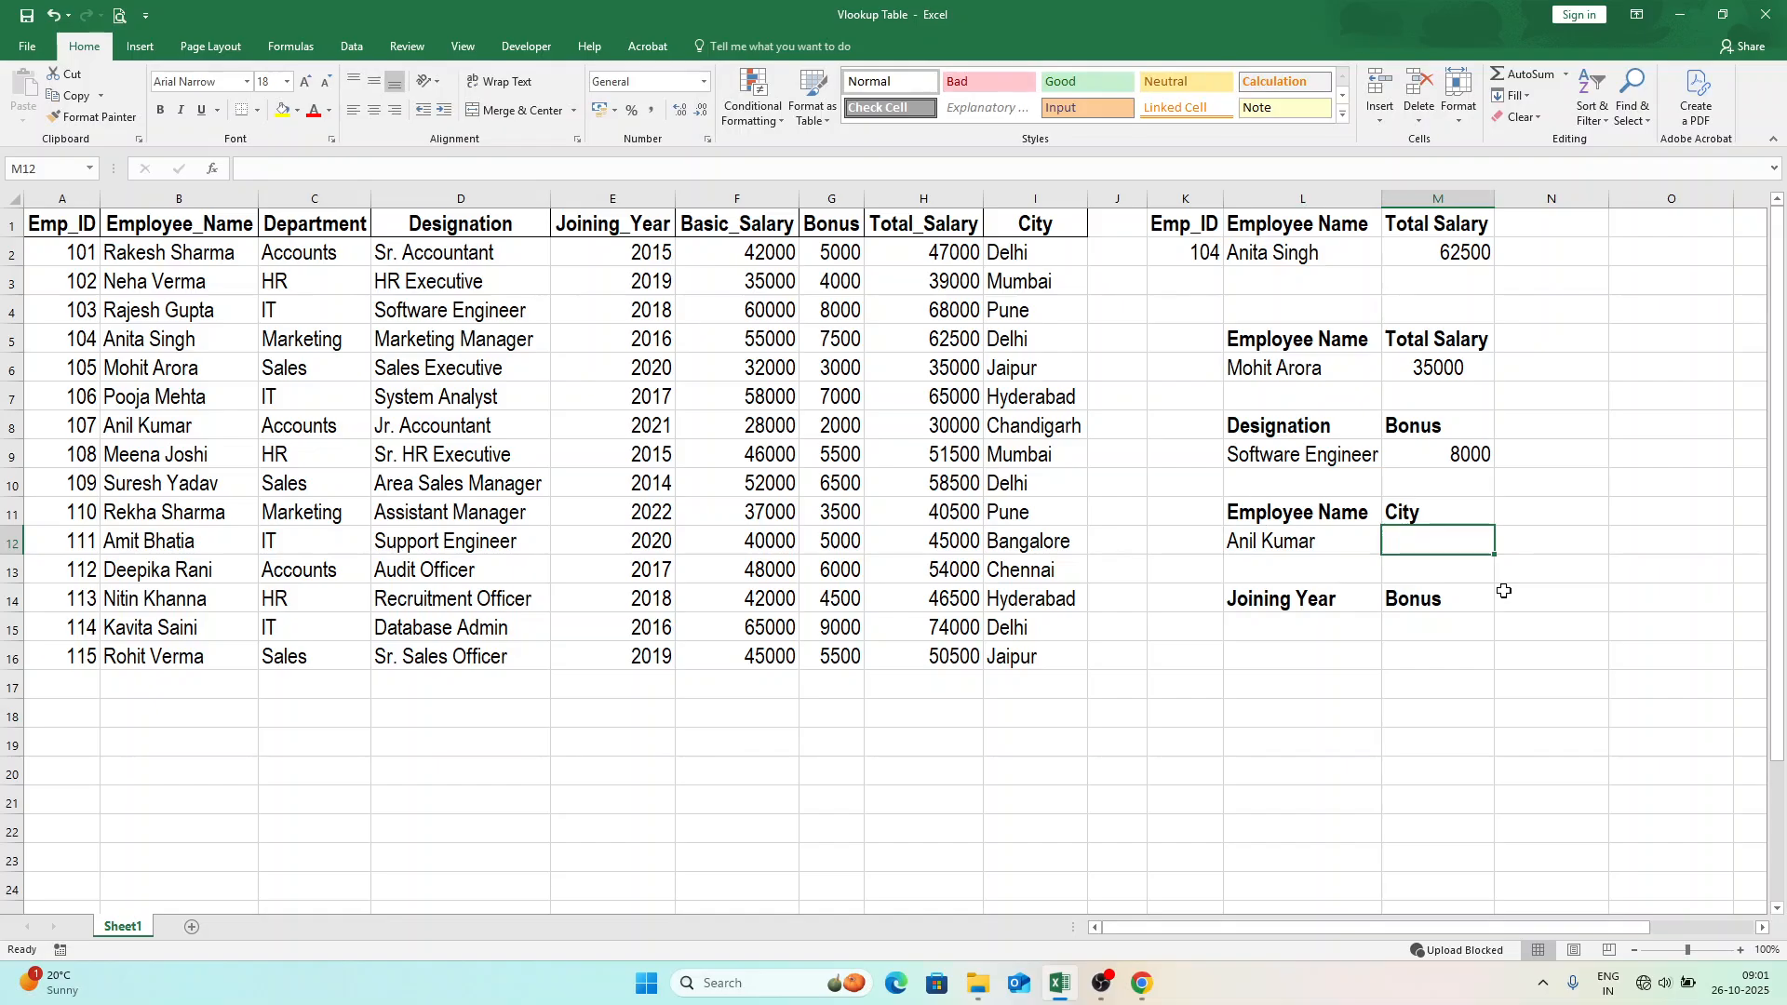
Start a VLOOKUP in the City cell M12 with L12 as the lookup value.
text(=vloo)
key(Tab)
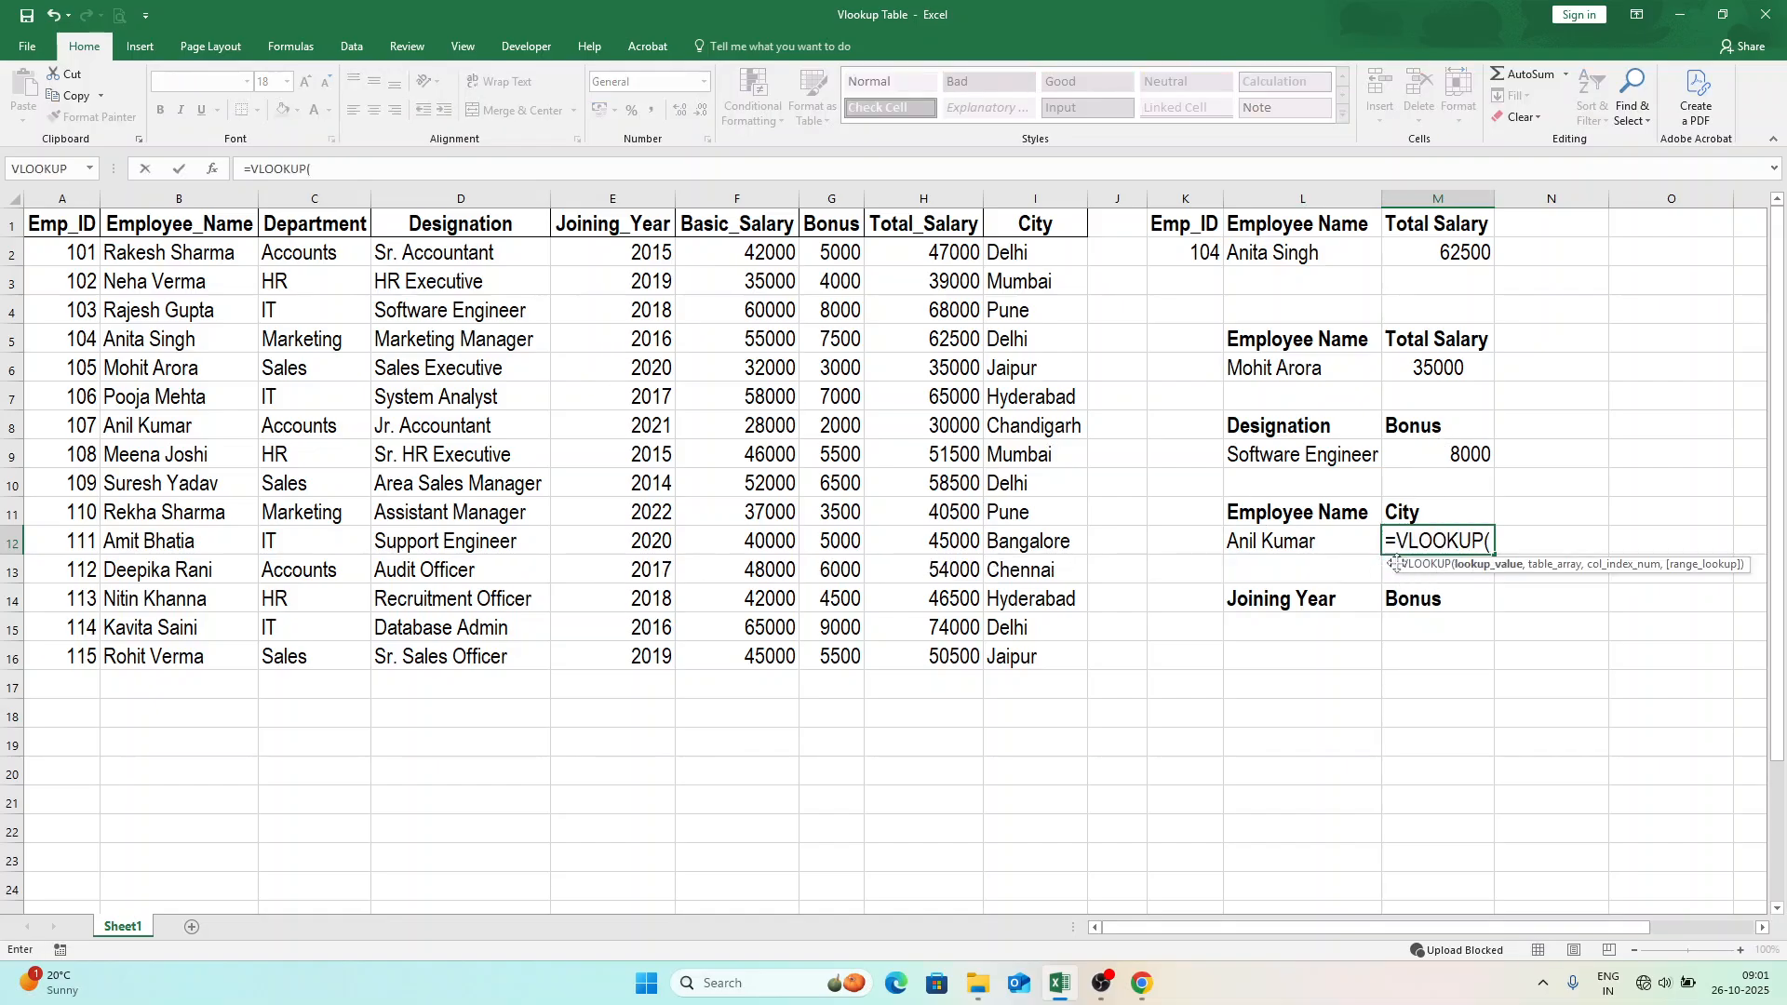
click(213, 171)
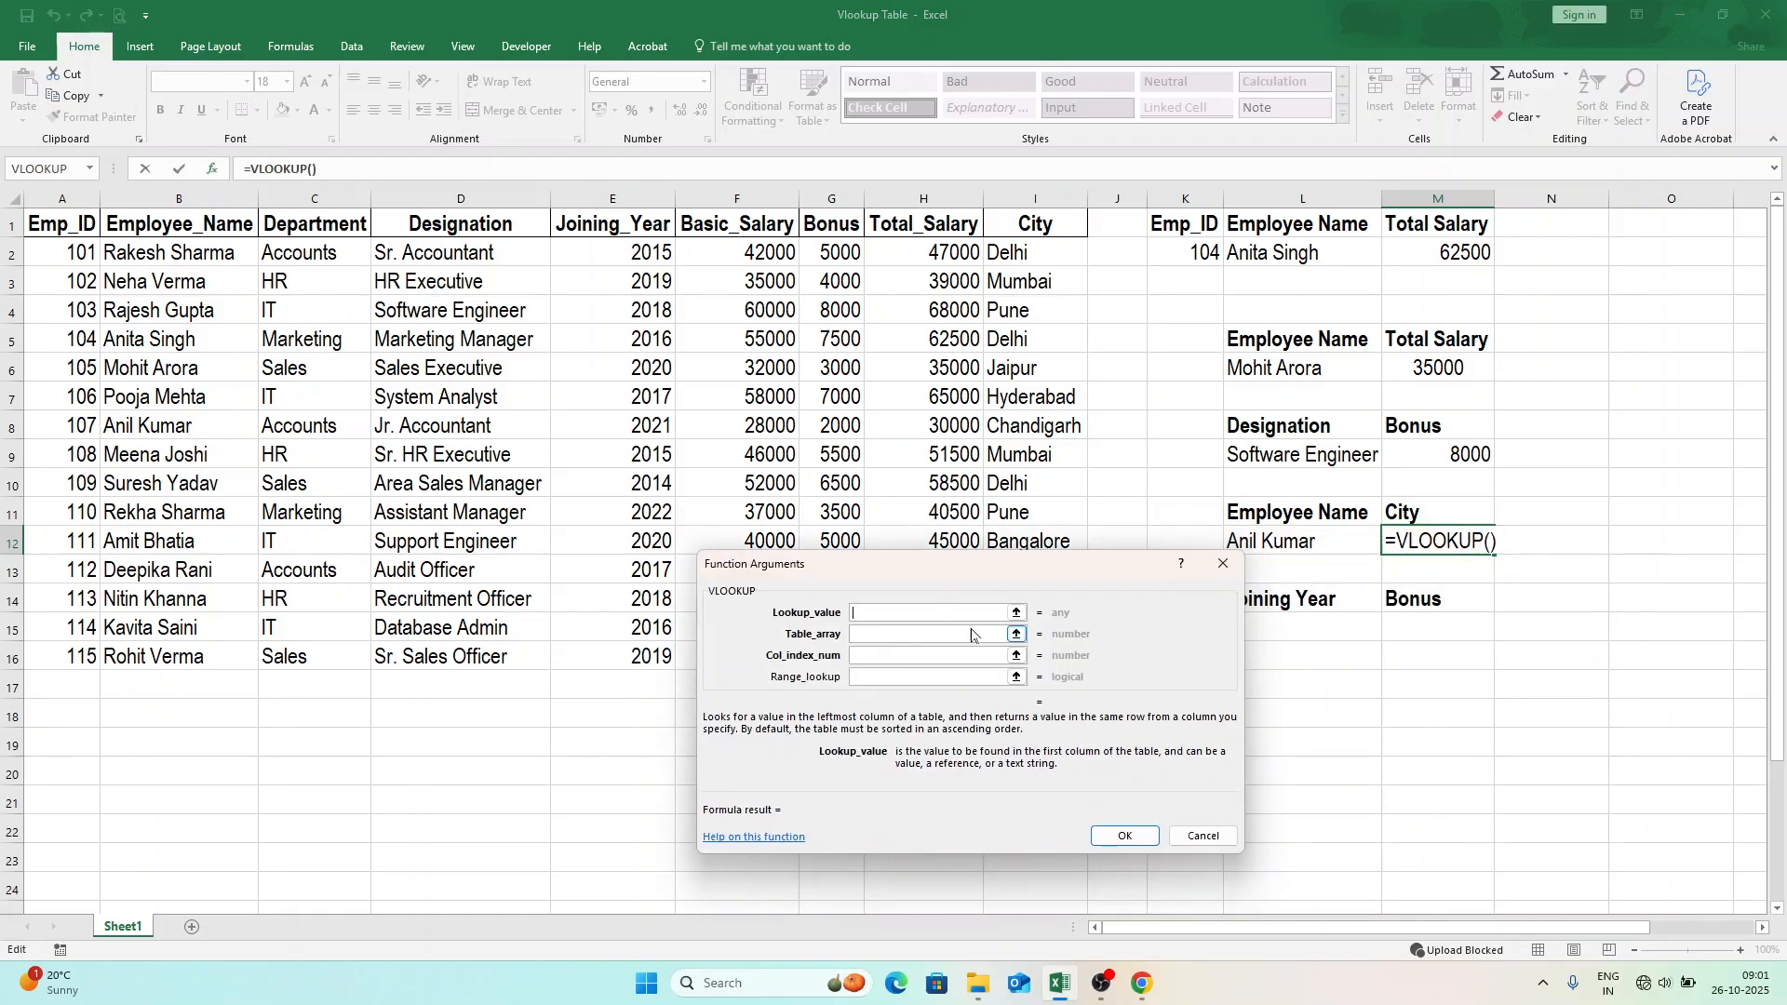
click(1321, 549)
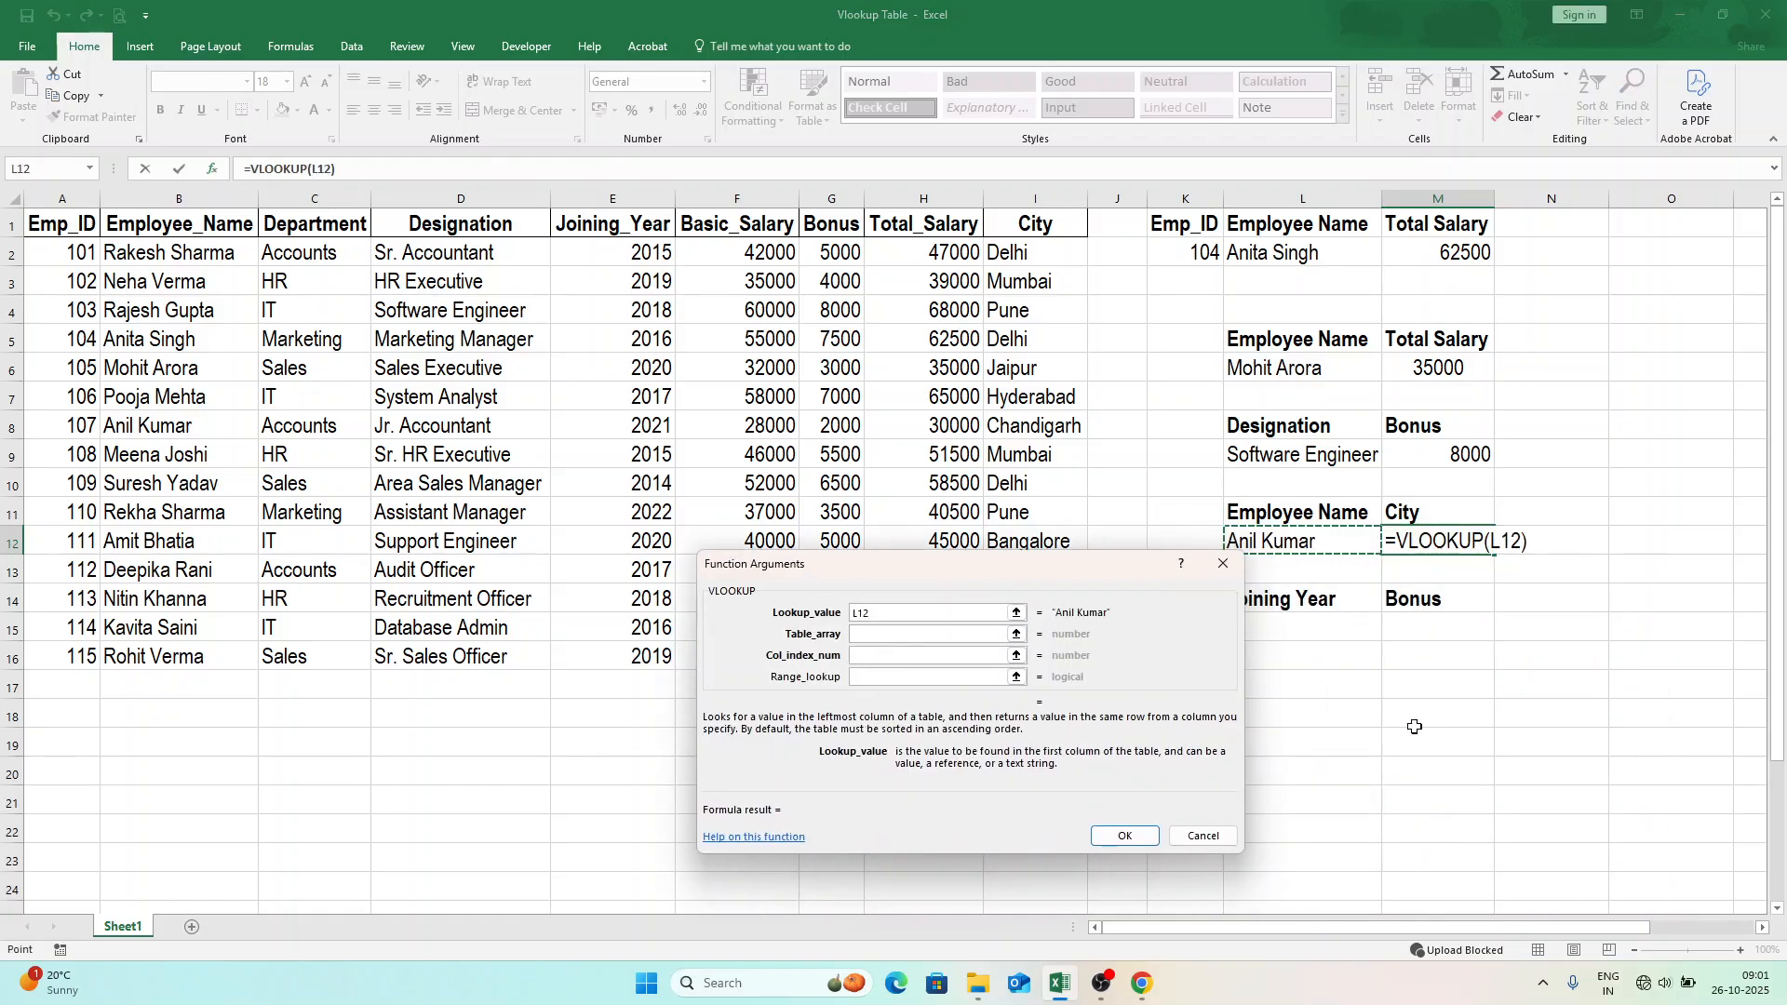
Set the M12 VLOOKUP's table array to B1:I16 and make it the absolute reference $B$1:$I$16.
key(Tab)
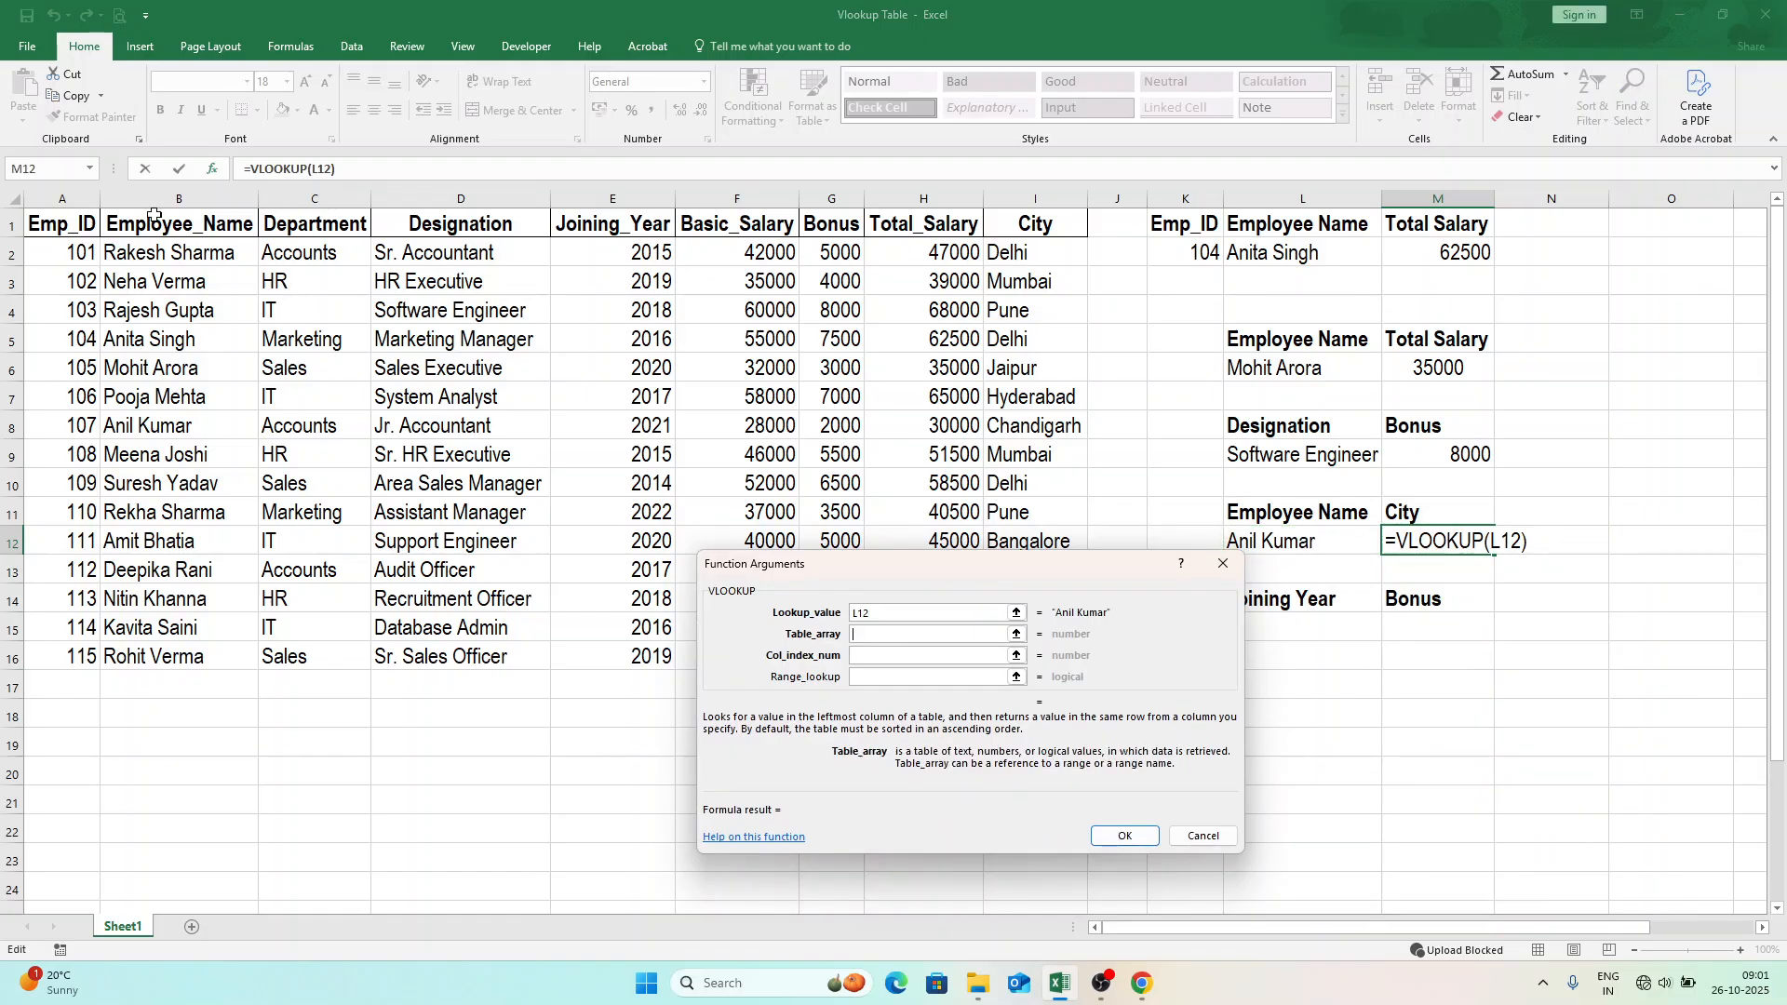
drag(155, 216, 1000, 651)
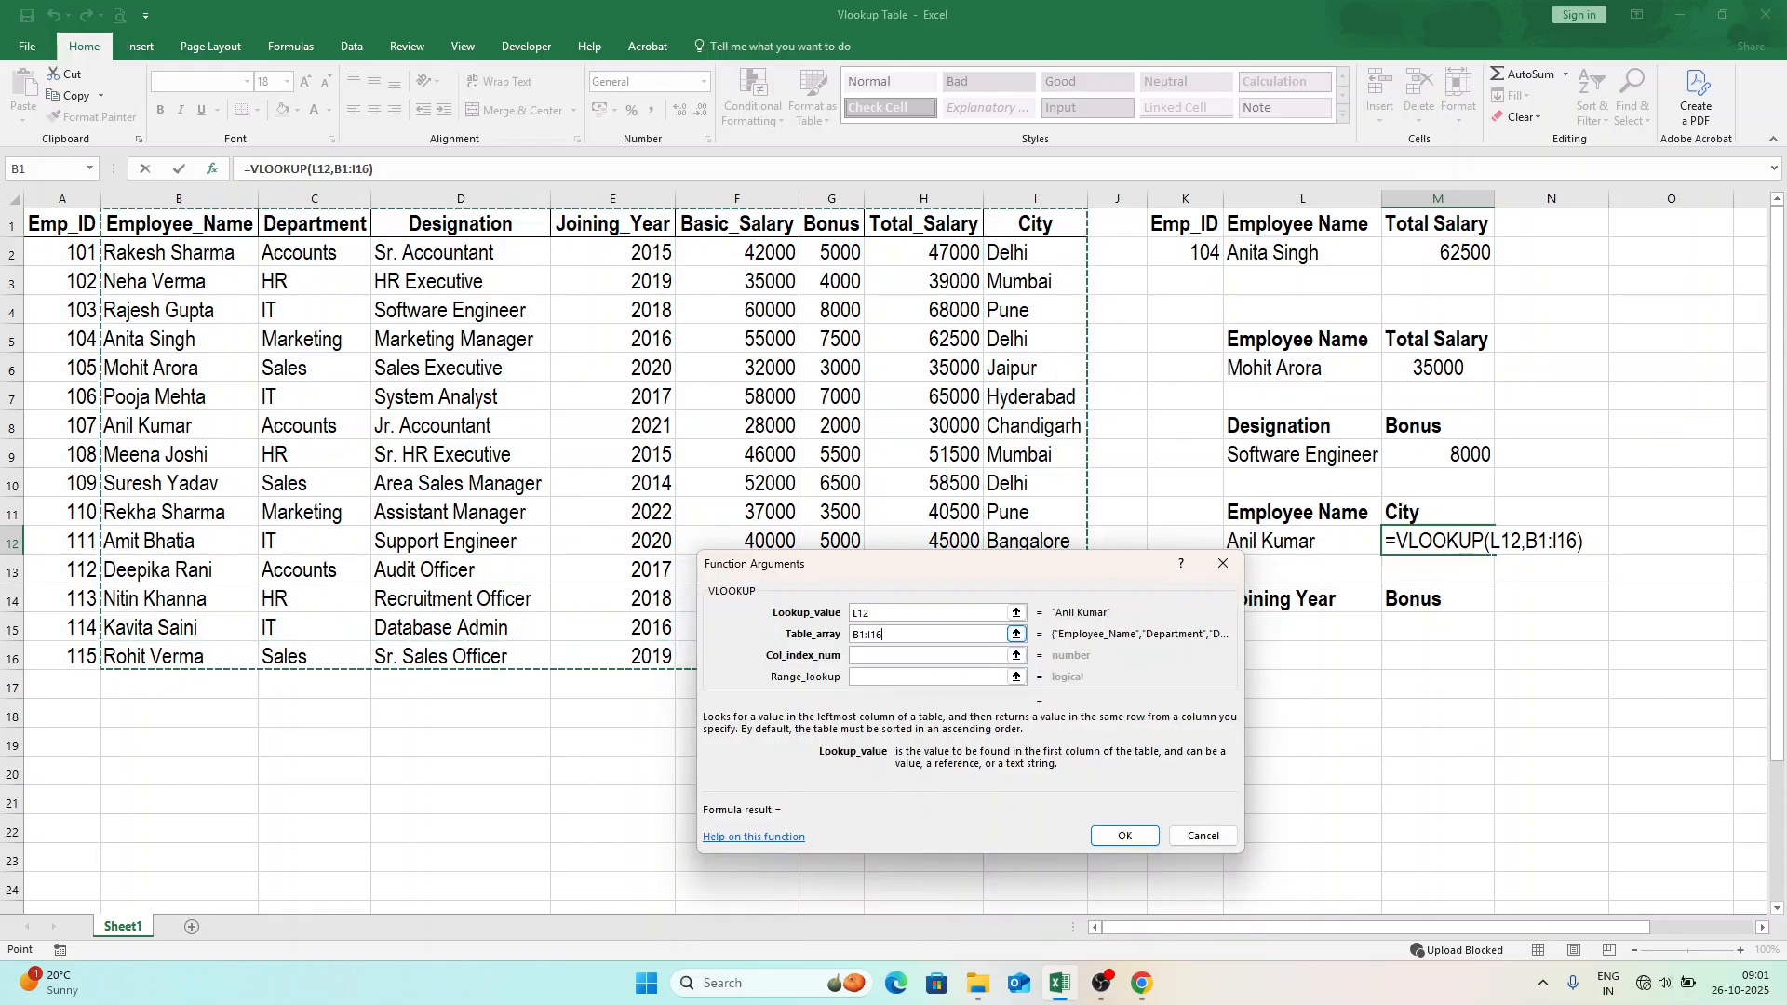
click(927, 634)
drag(924, 634, 802, 627)
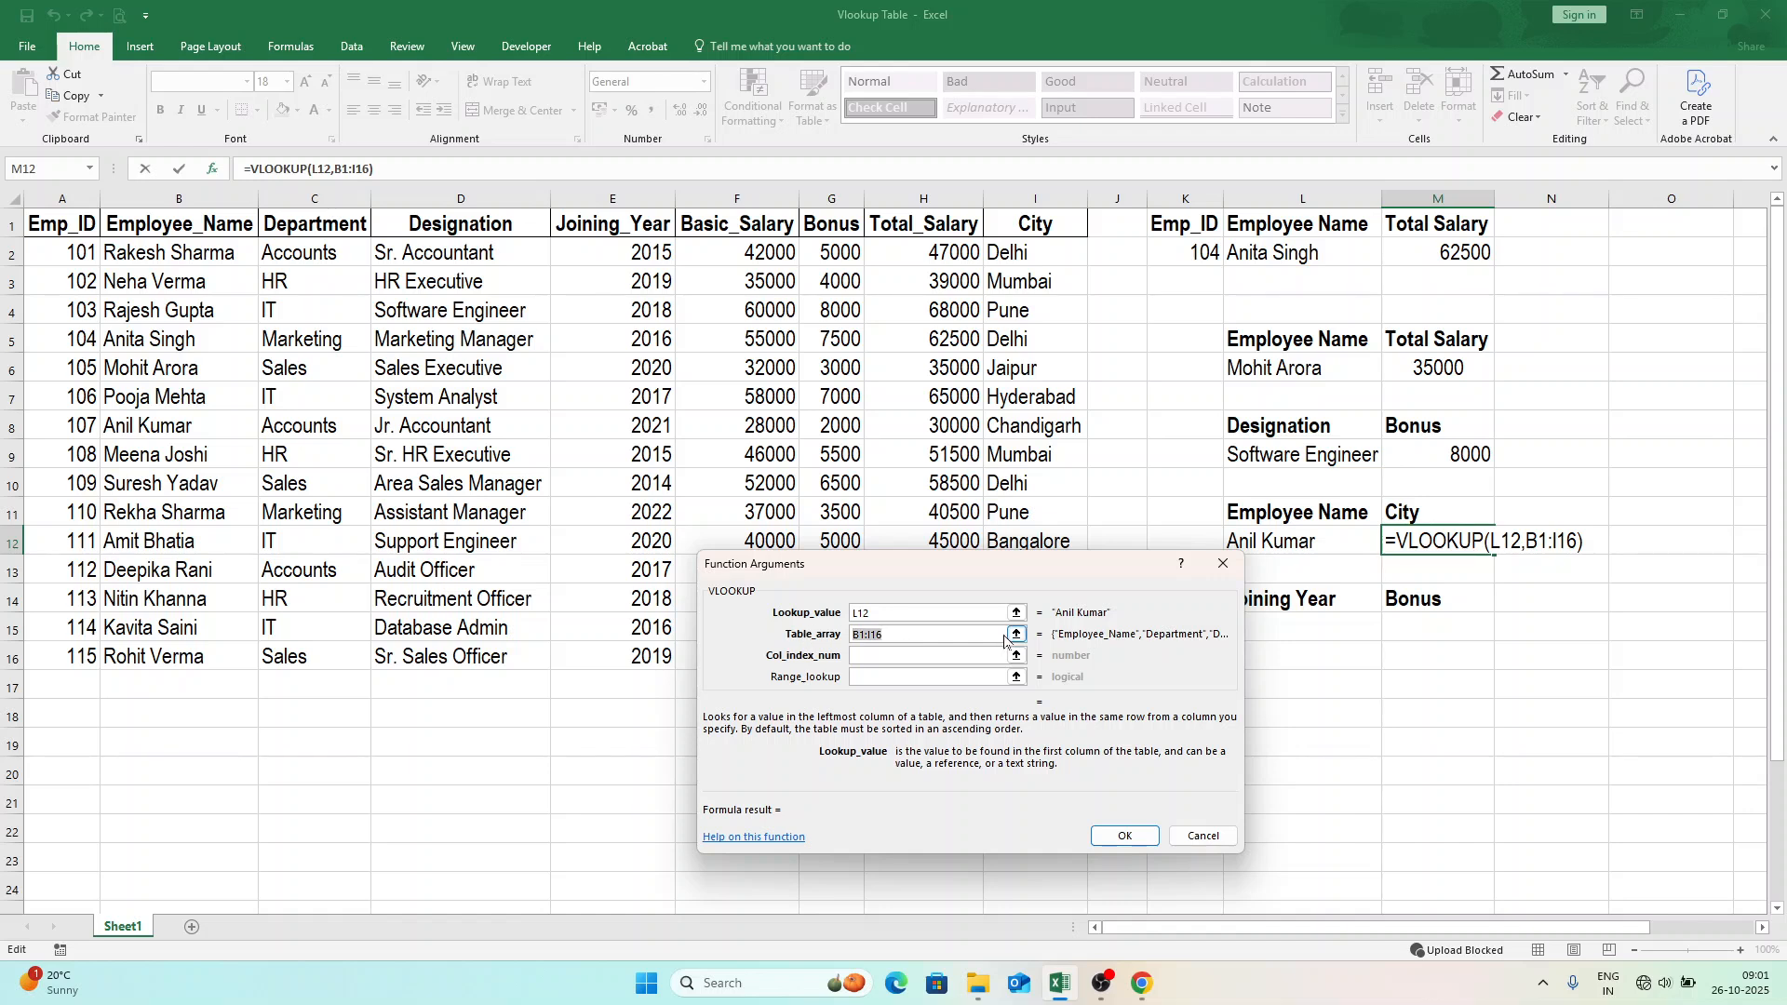
key(F4)
Complete the M12 VLOOKUP with column index 8 and range lookup 0, and check the city against table row 8.
key(Tab)
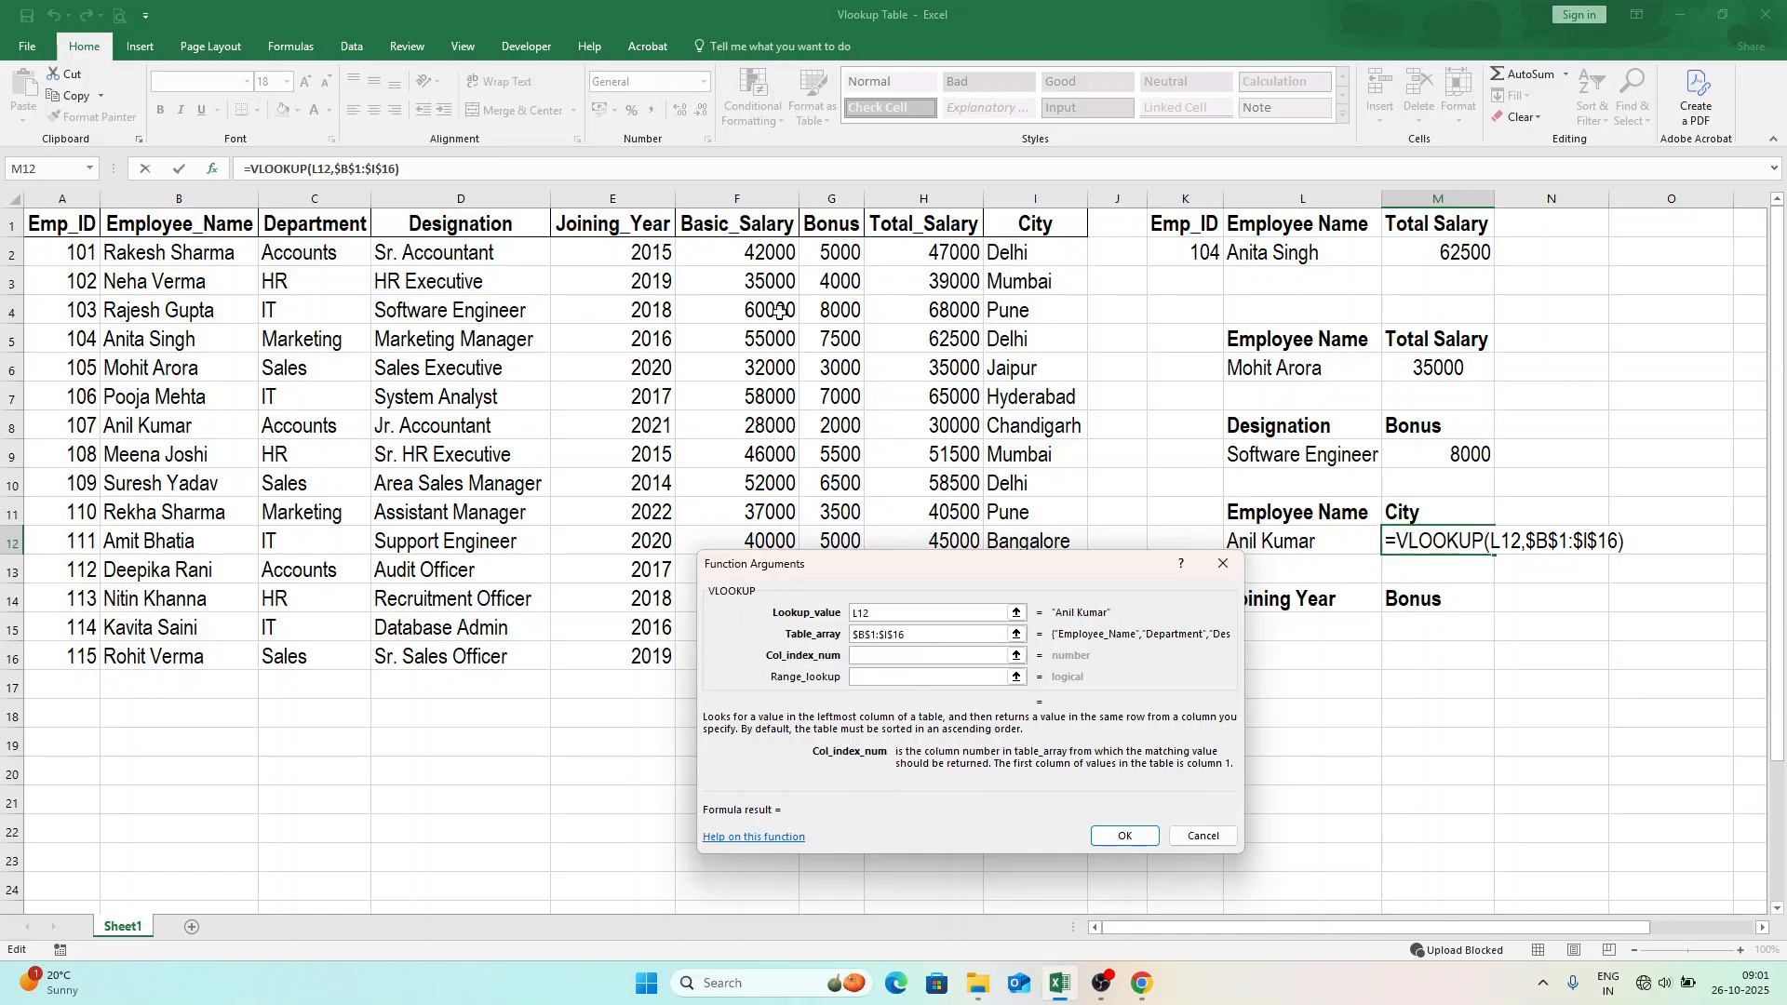
text(8)
click(877, 680)
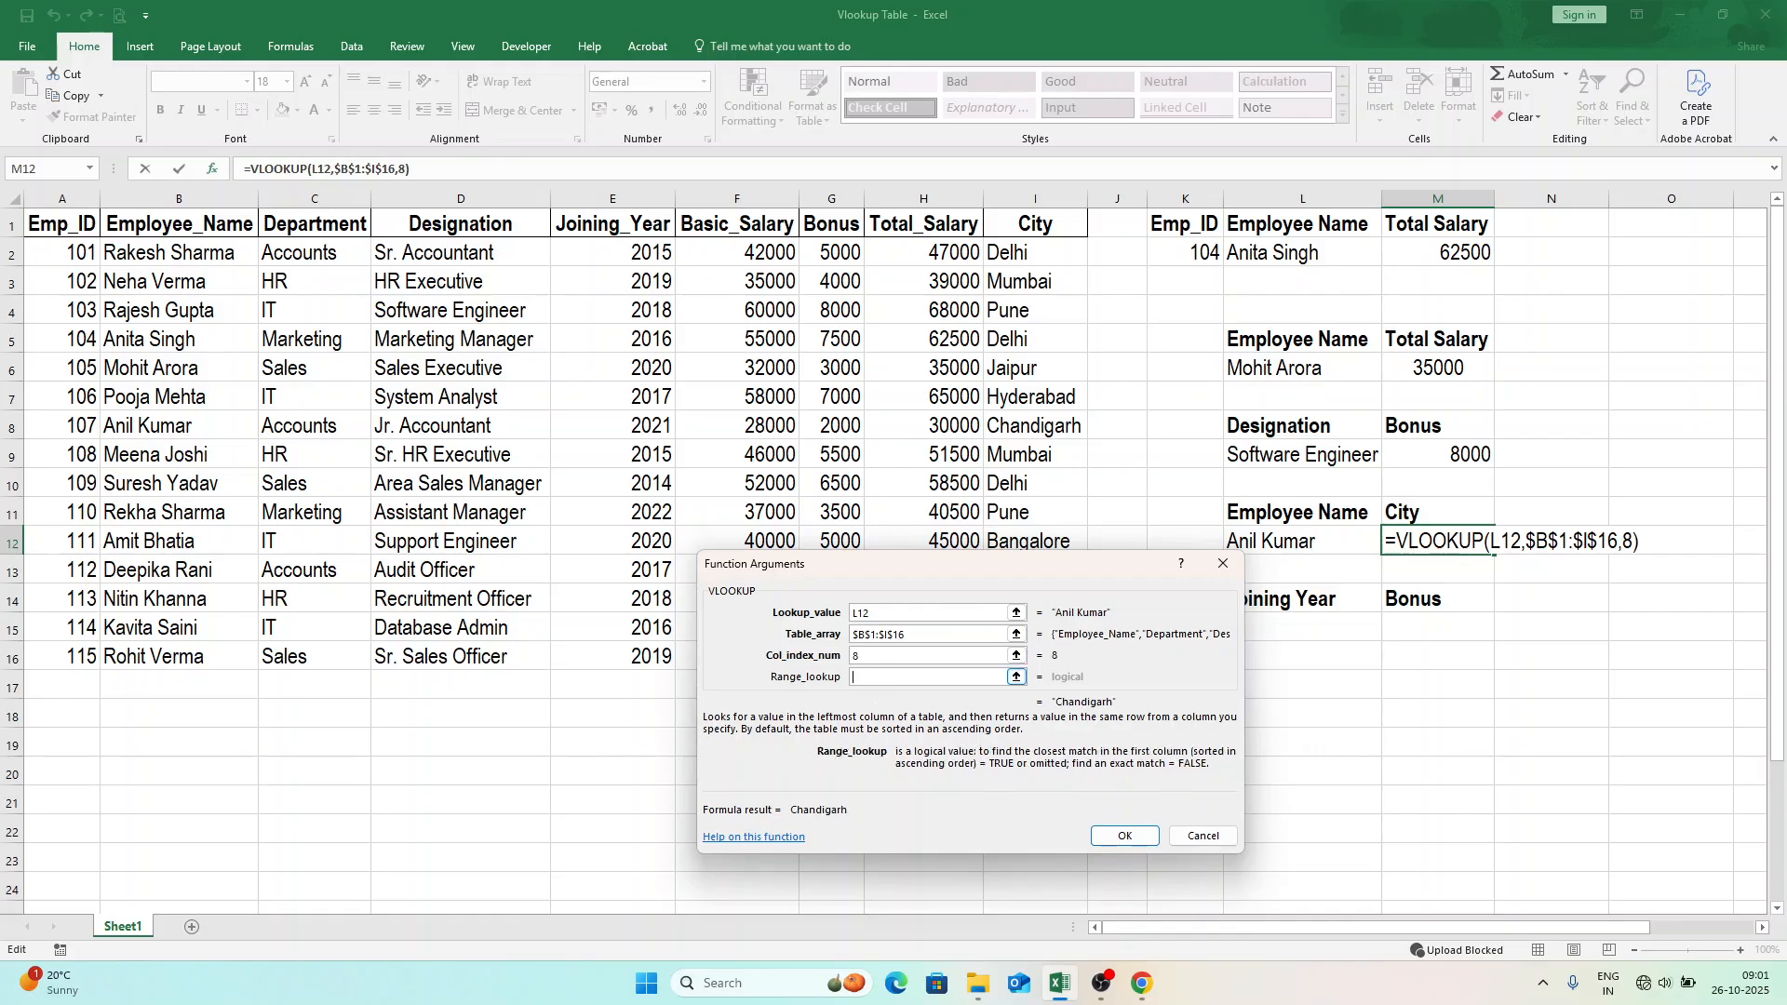
text(0)
click(1125, 835)
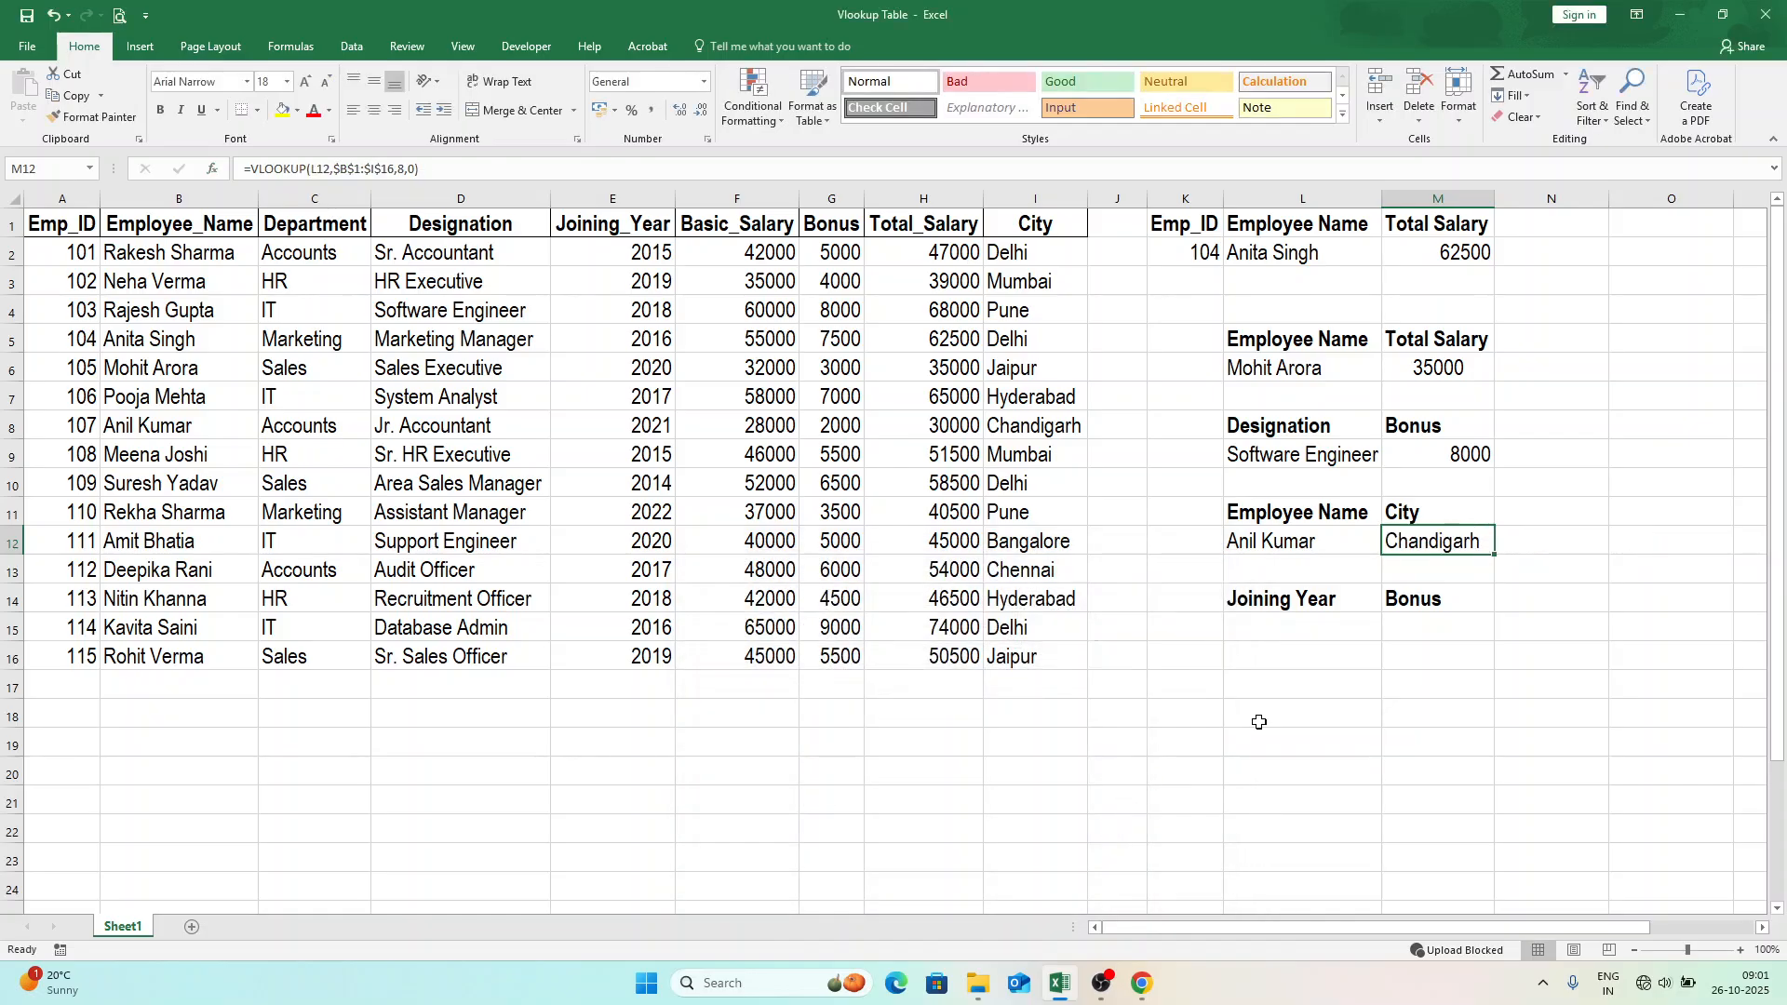
click(152, 426)
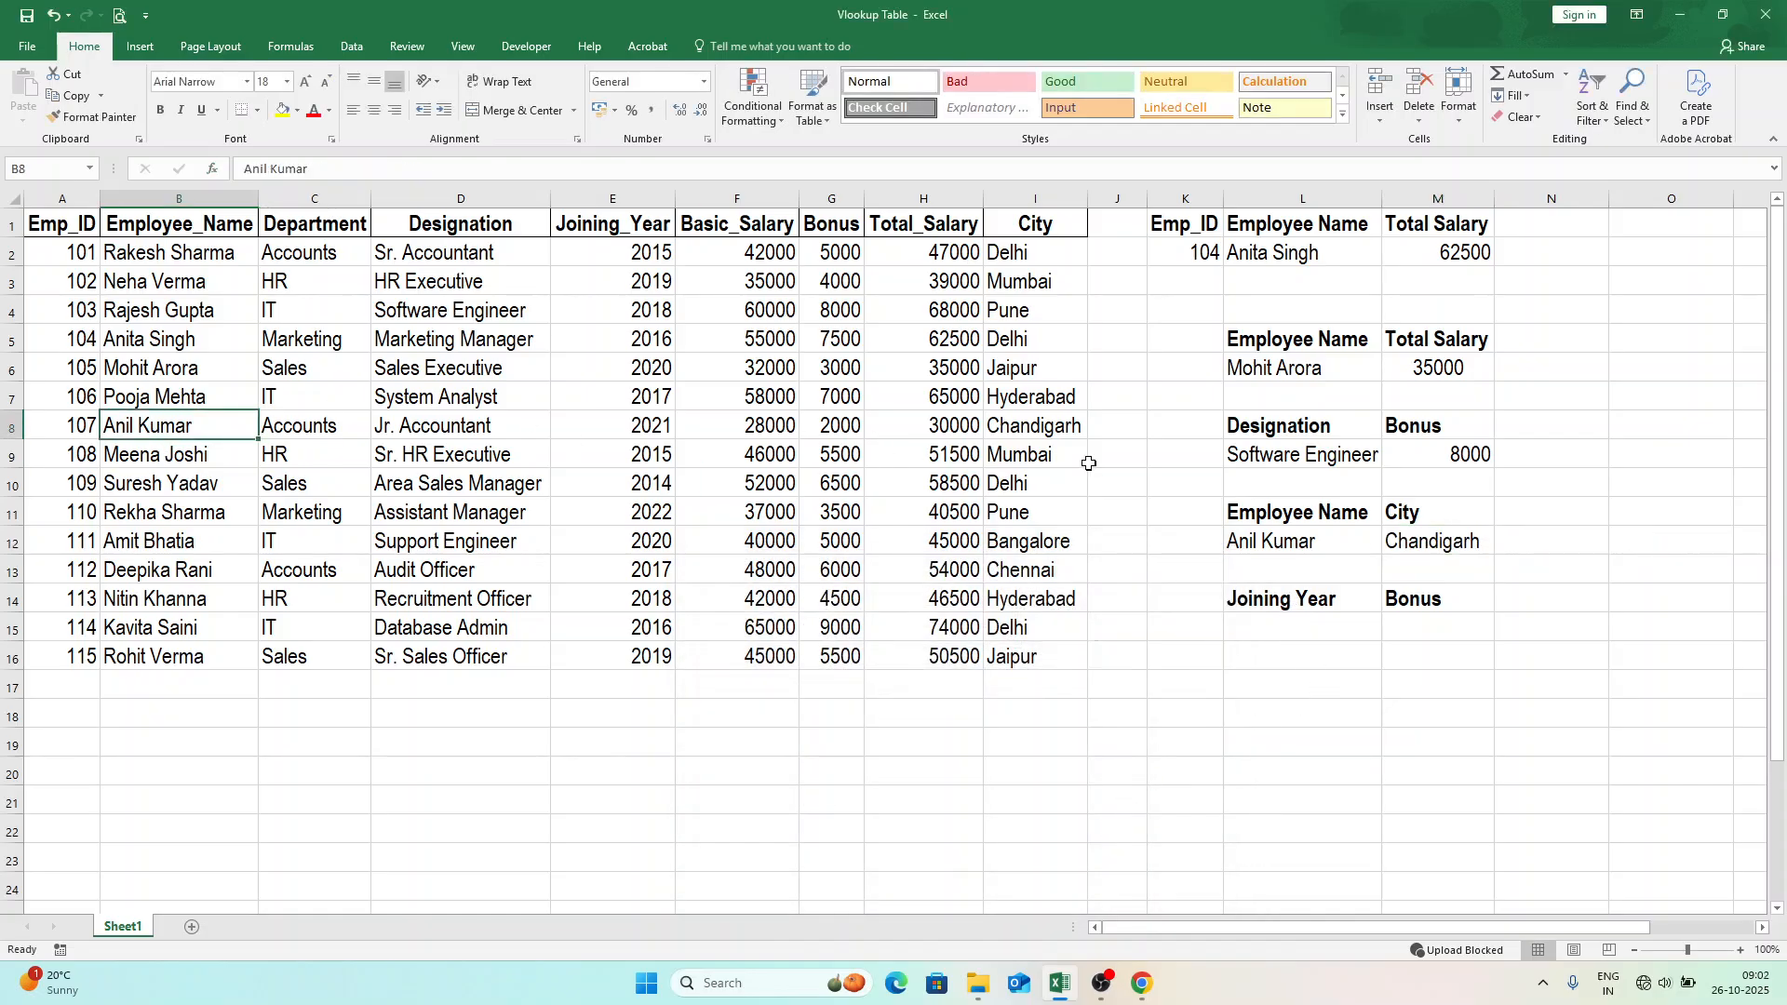
click(1022, 424)
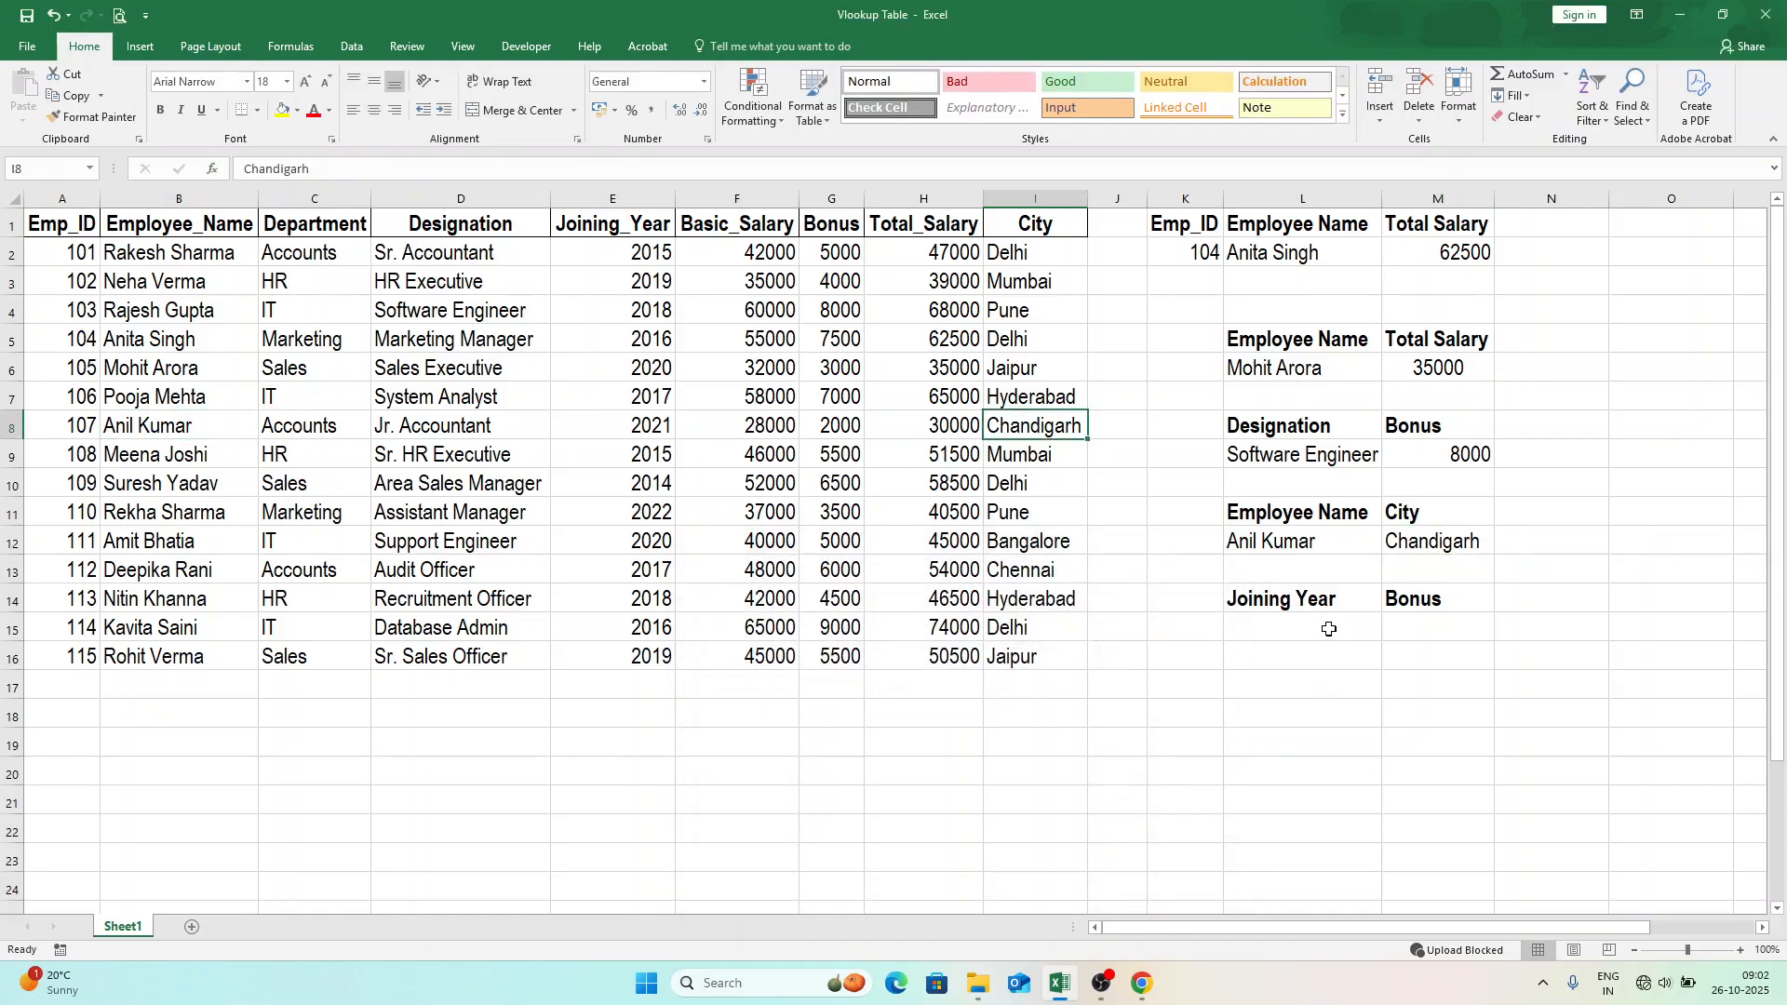
Test the City lookup by entering in L12 the full name of the employee in table row 9, followed by the one in row 12.
click(1267, 545)
text(Meena Joshi)
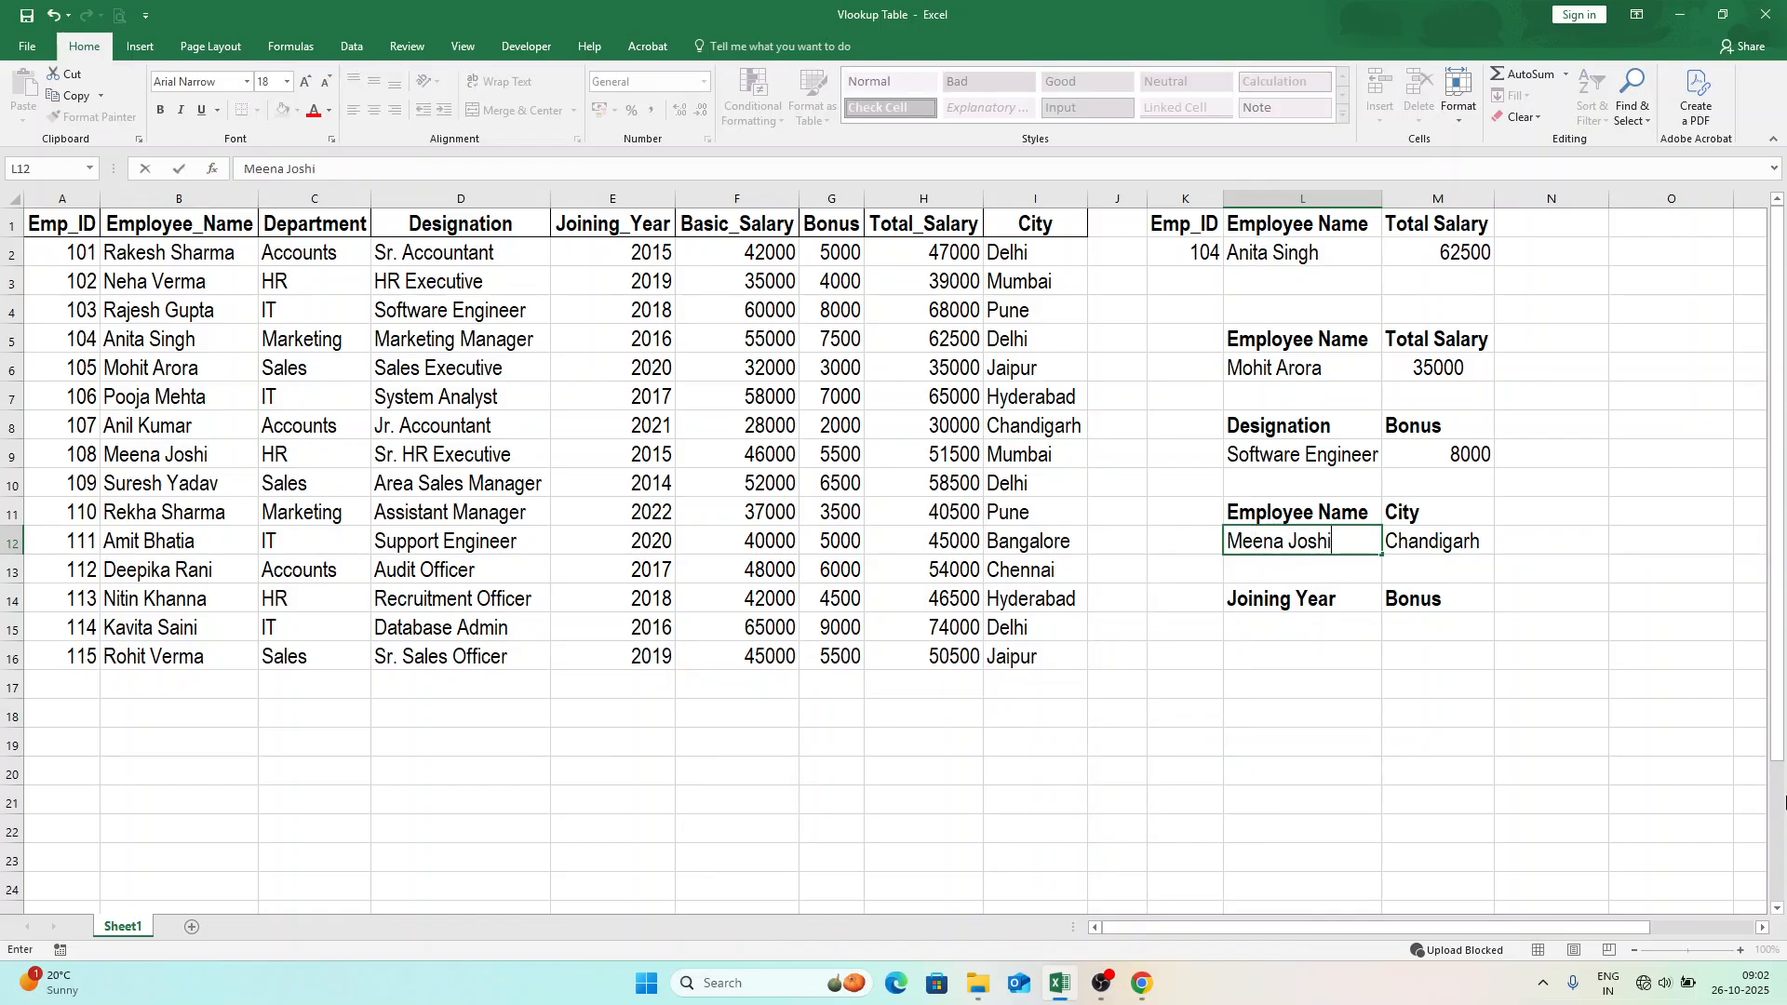
key(Tab)
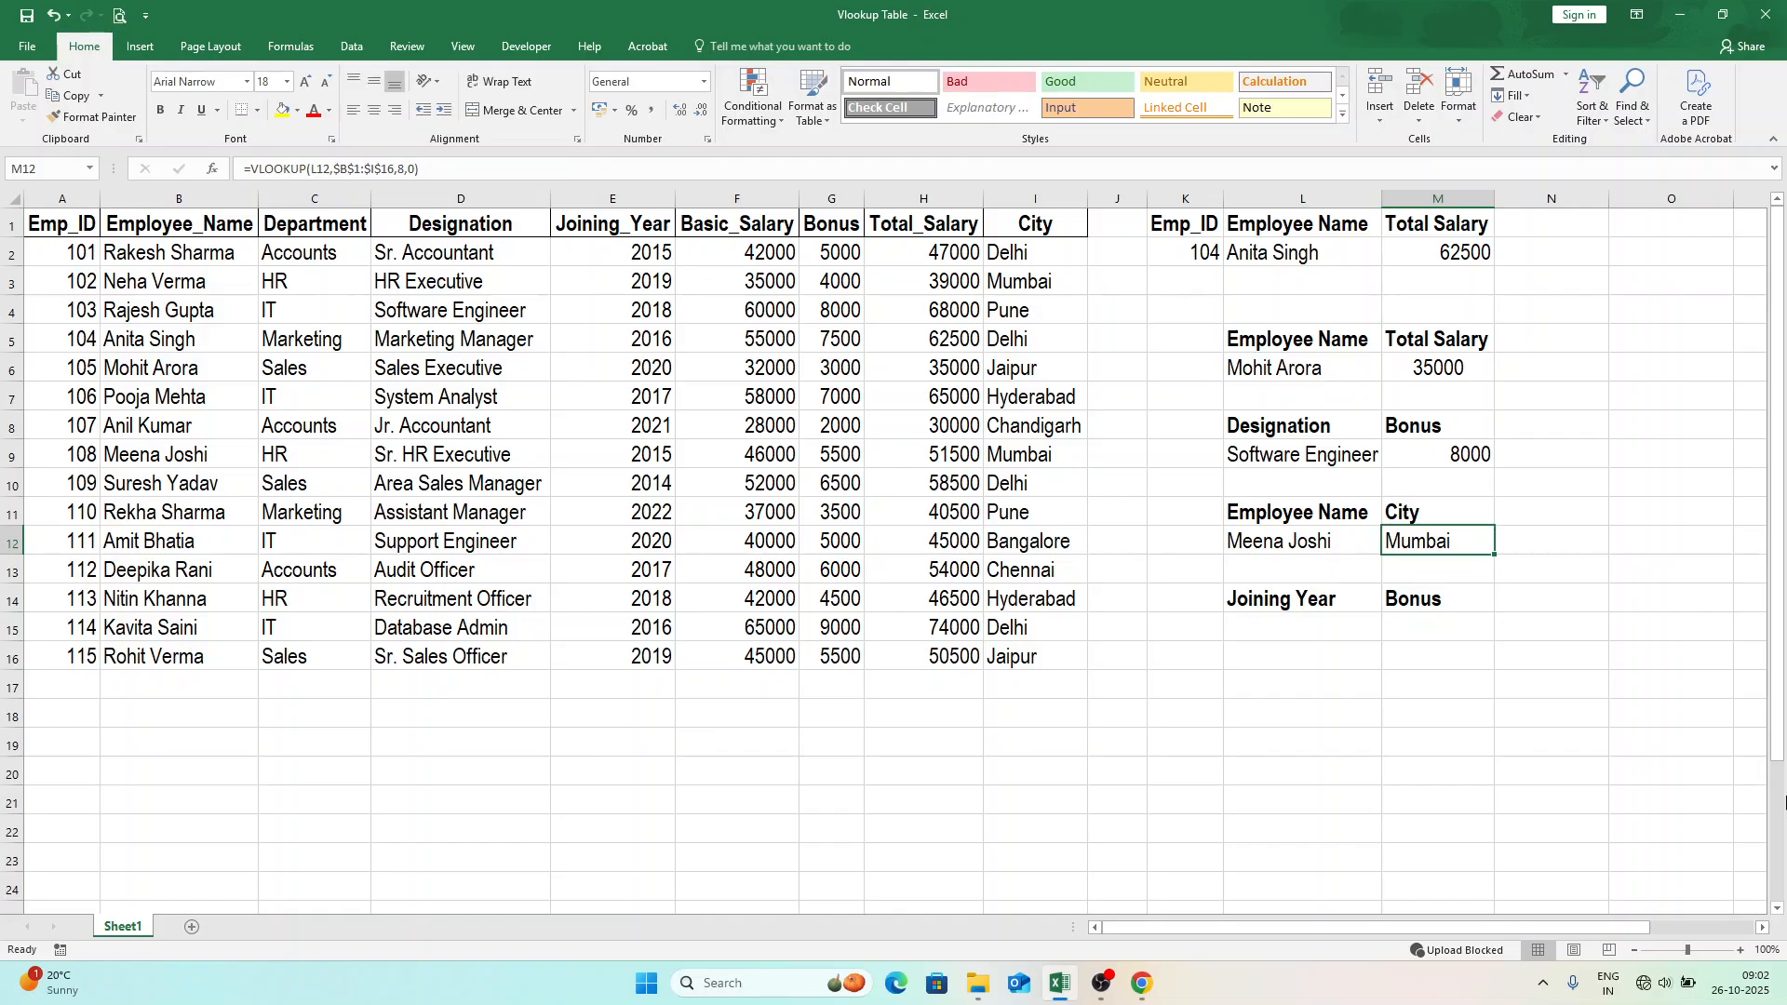
key(Left)
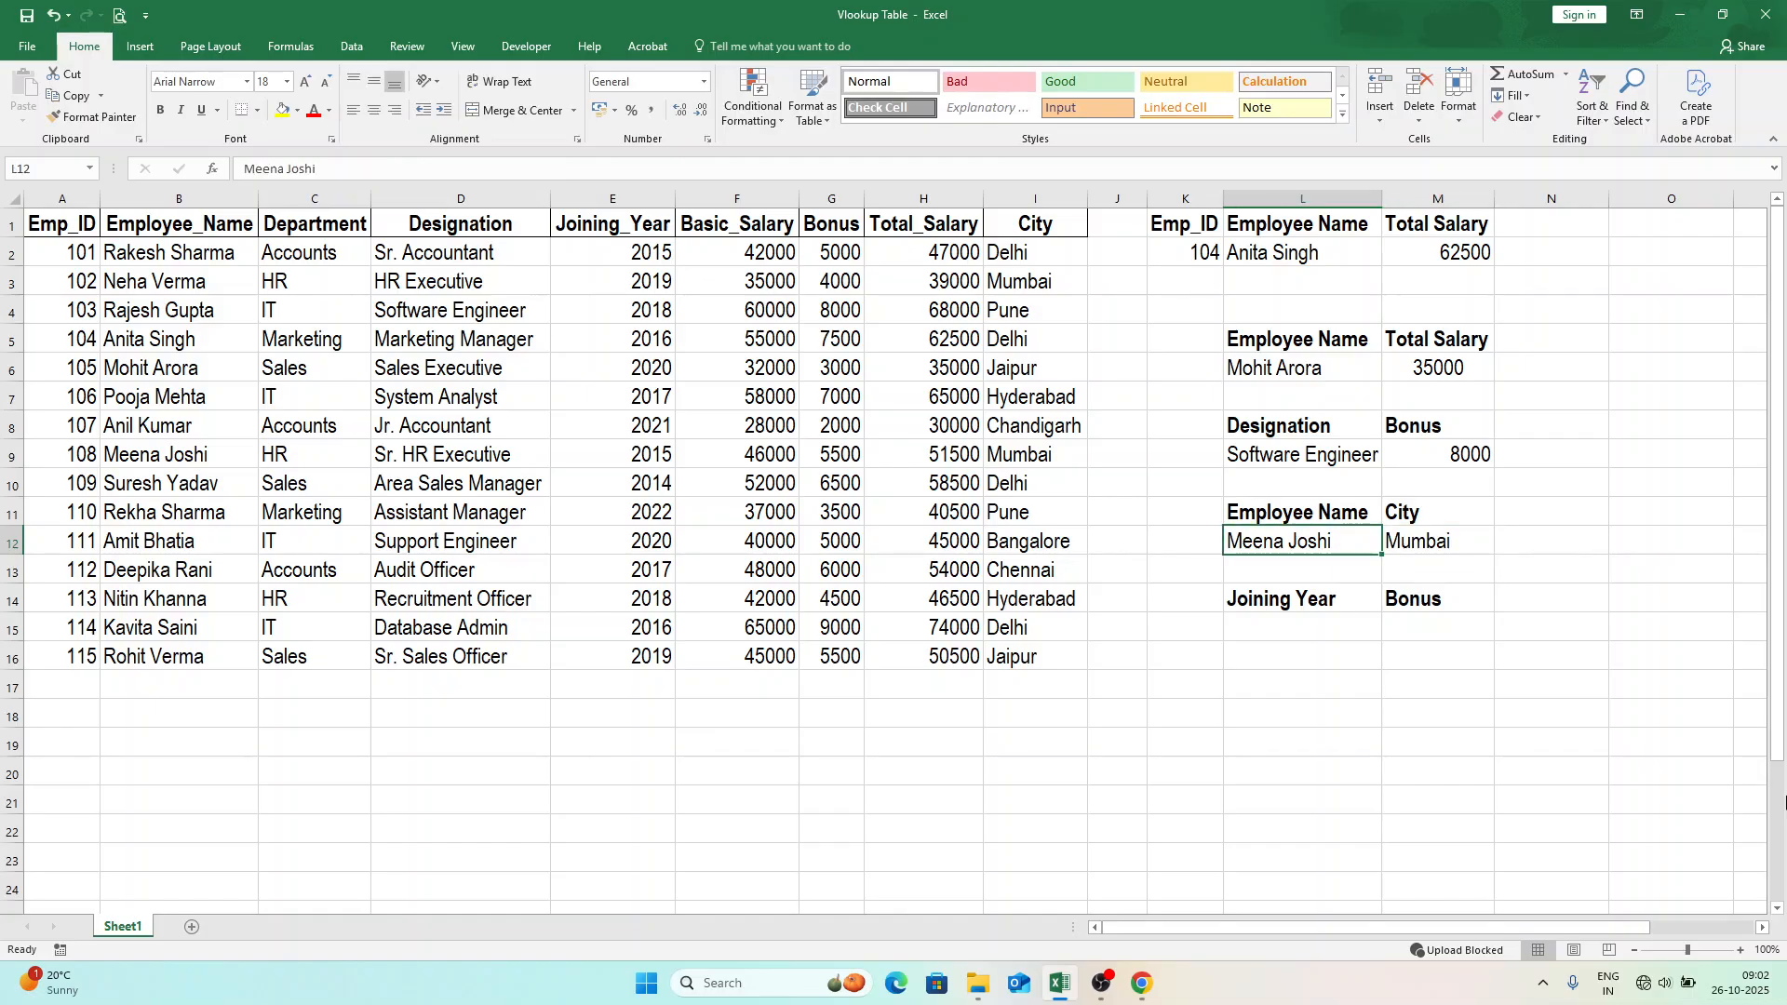
text(Amit Bhatia)
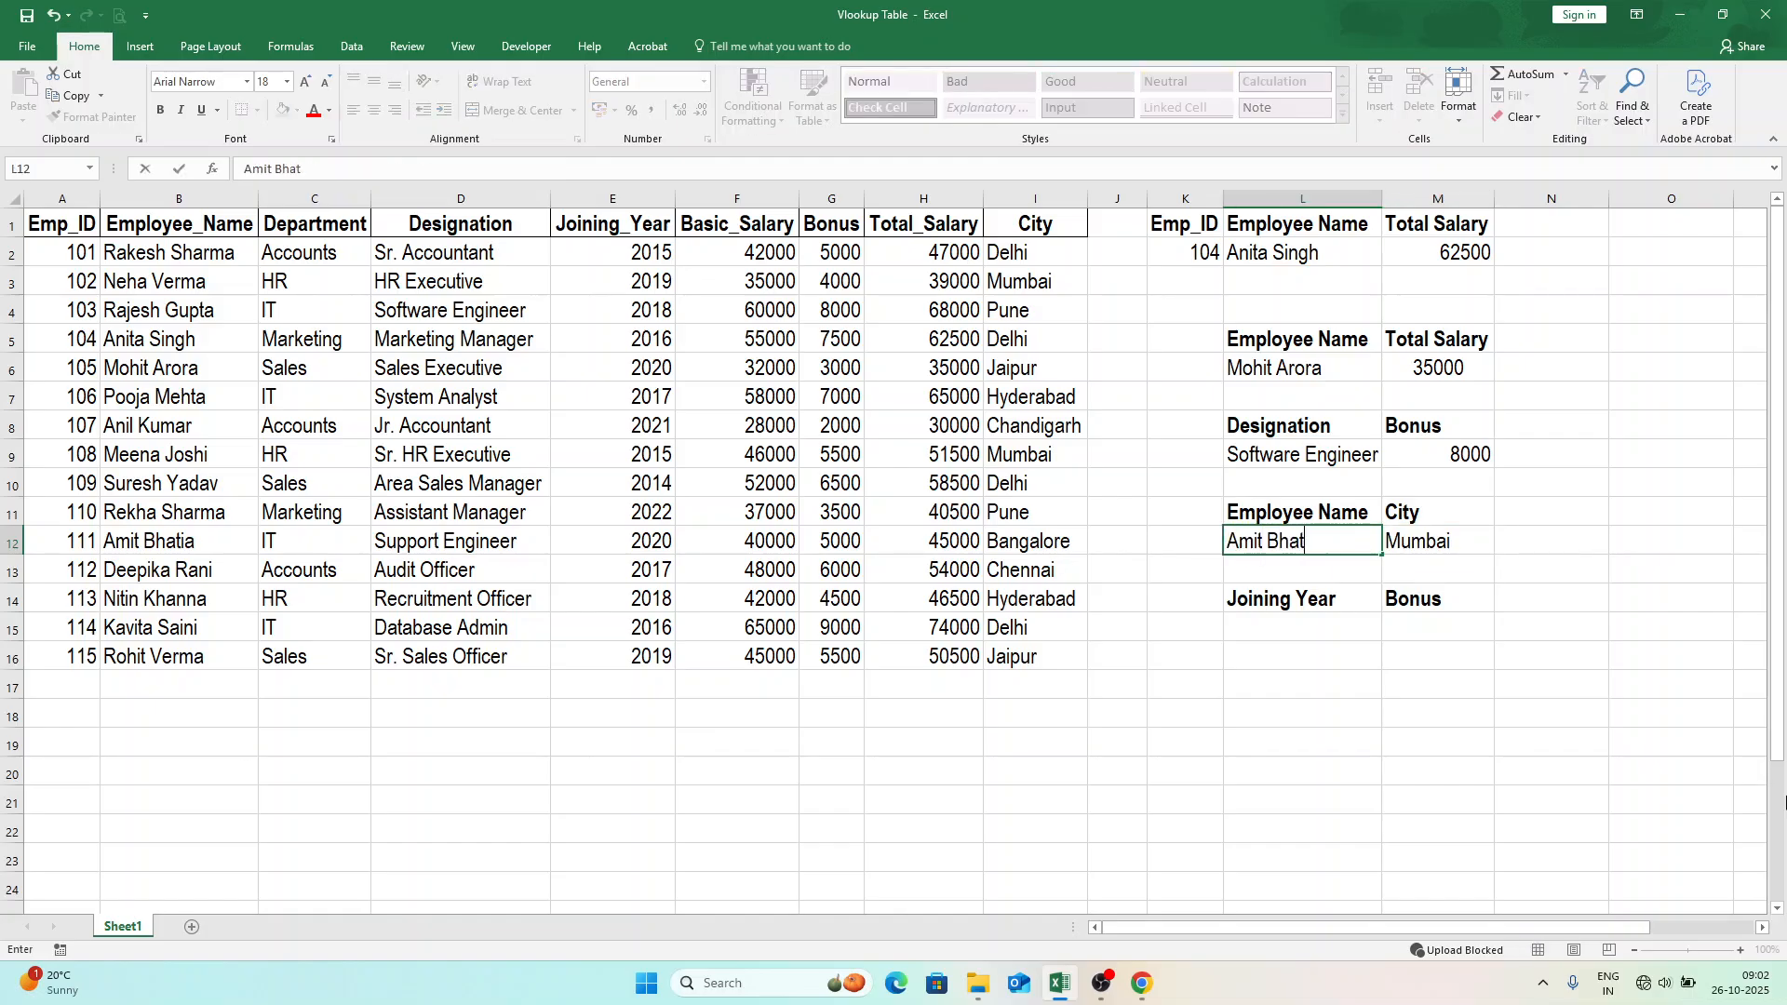
key(Tab)
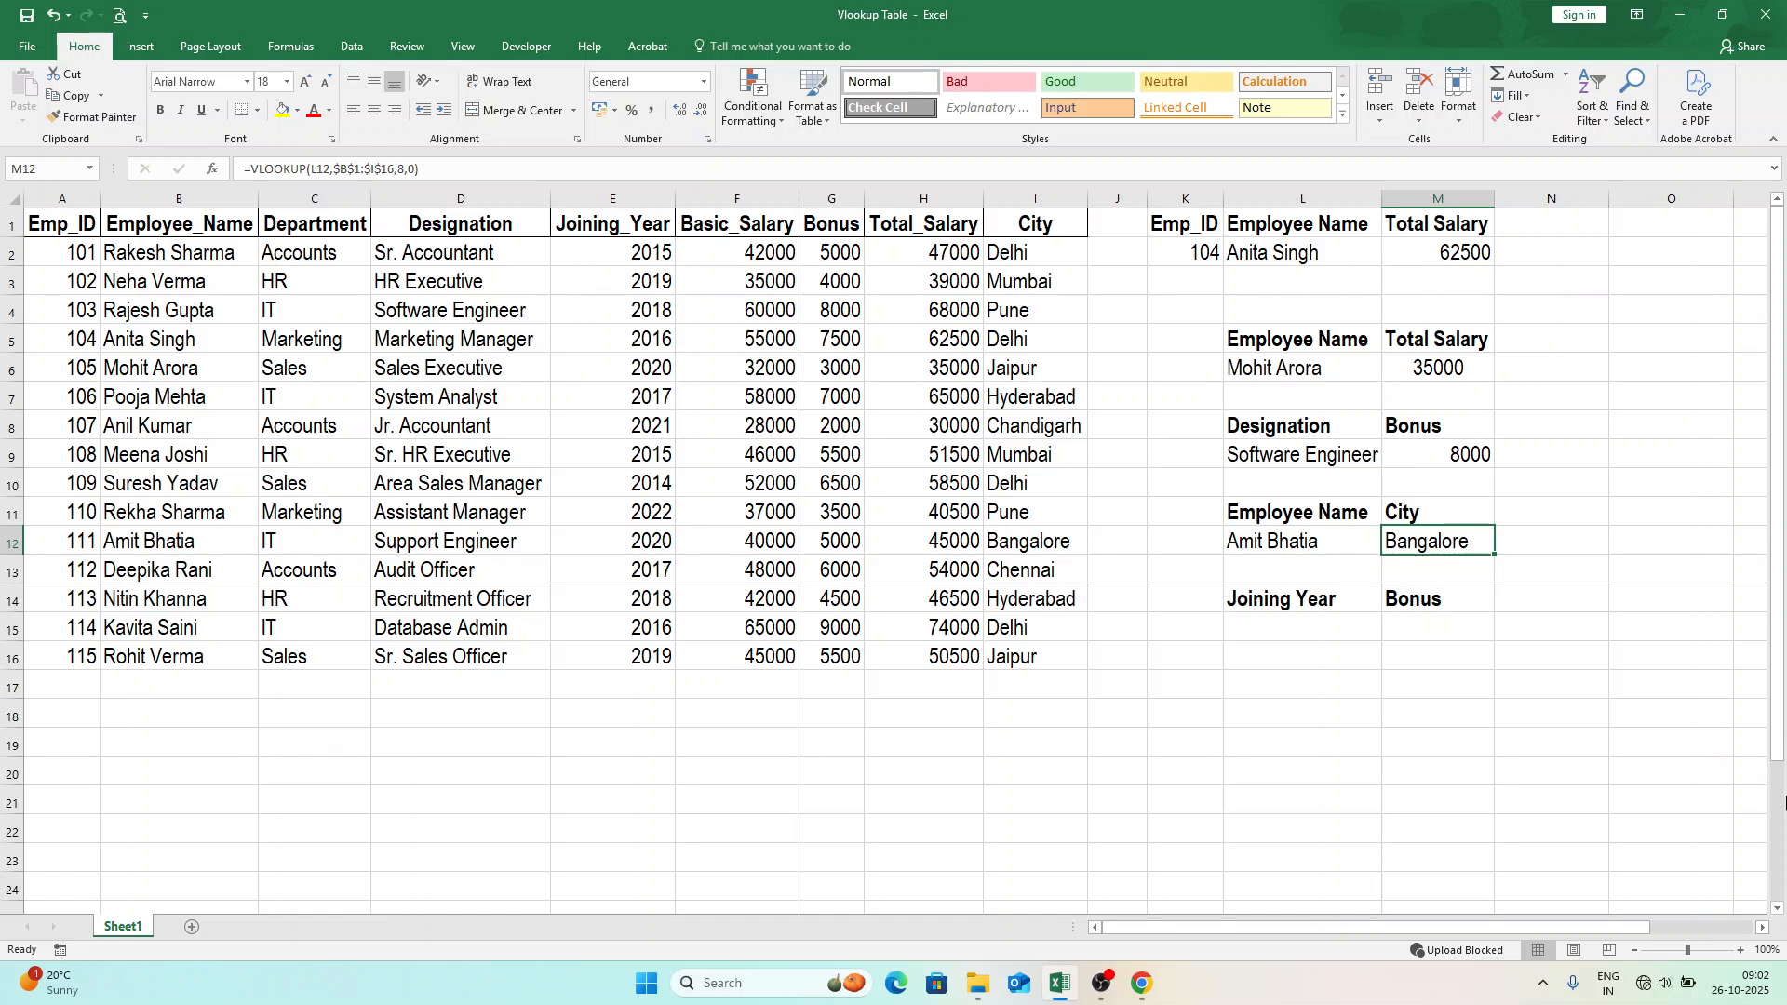
Enter 2015 into L15 under Joining Year.
click(1299, 631)
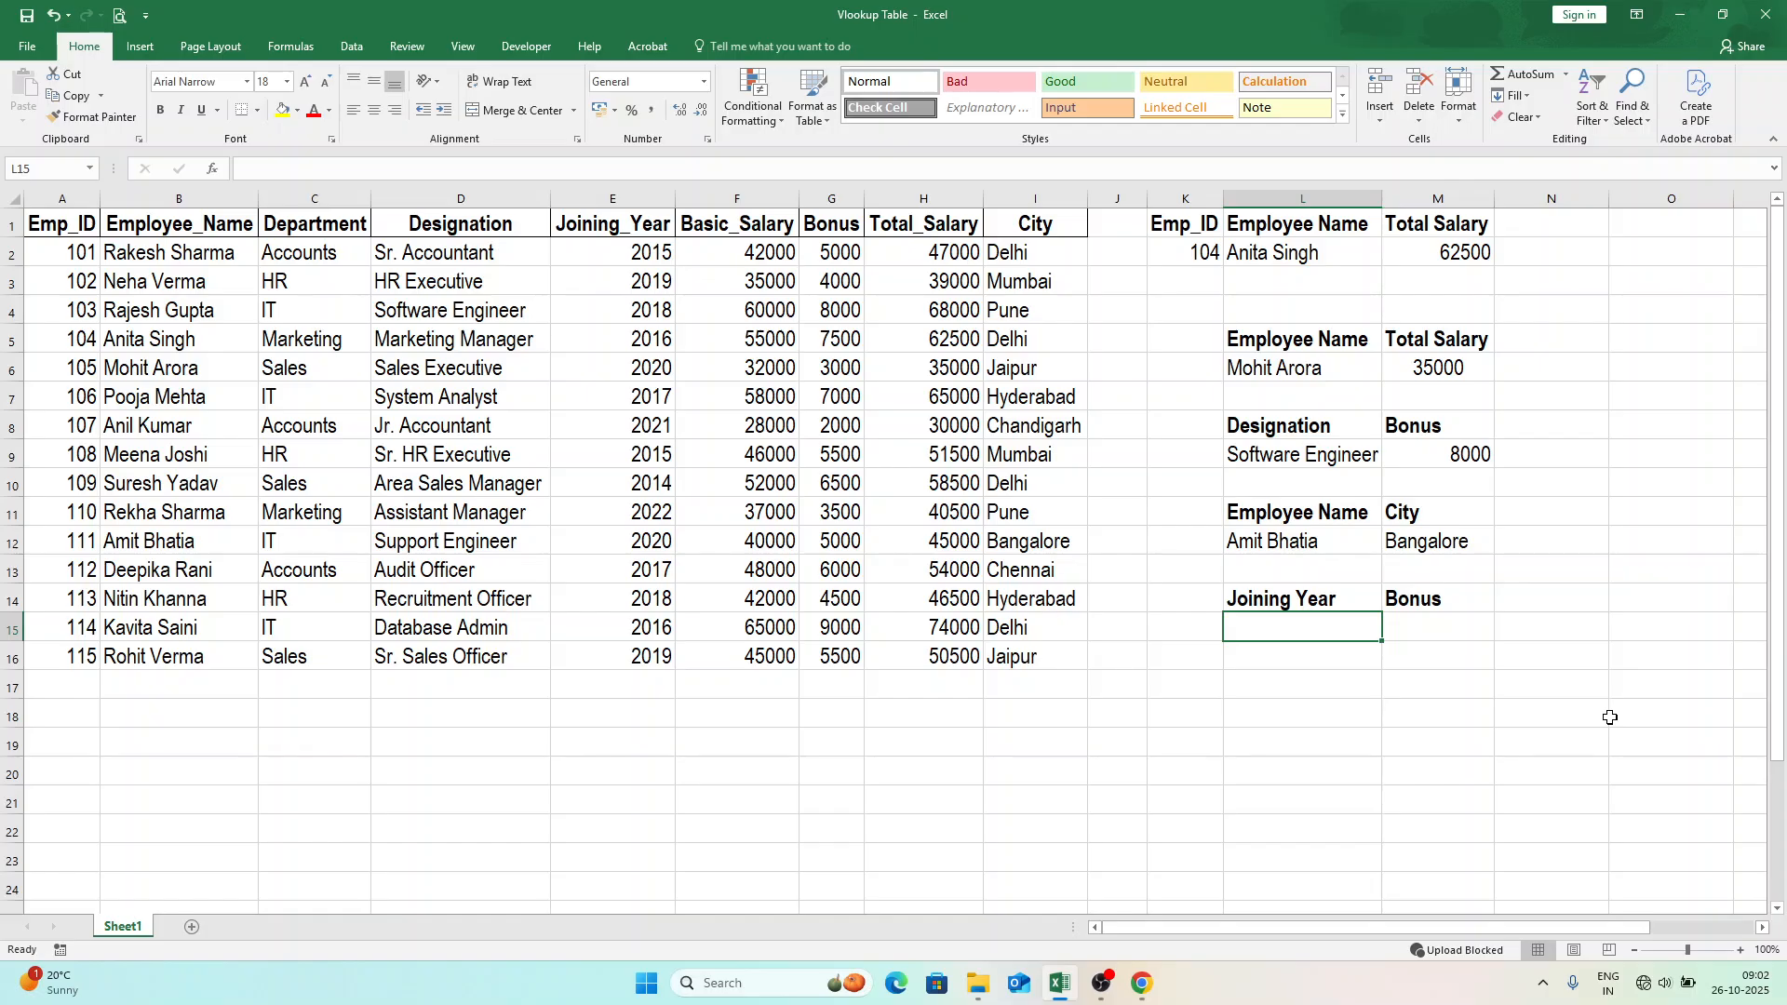
text(2015)
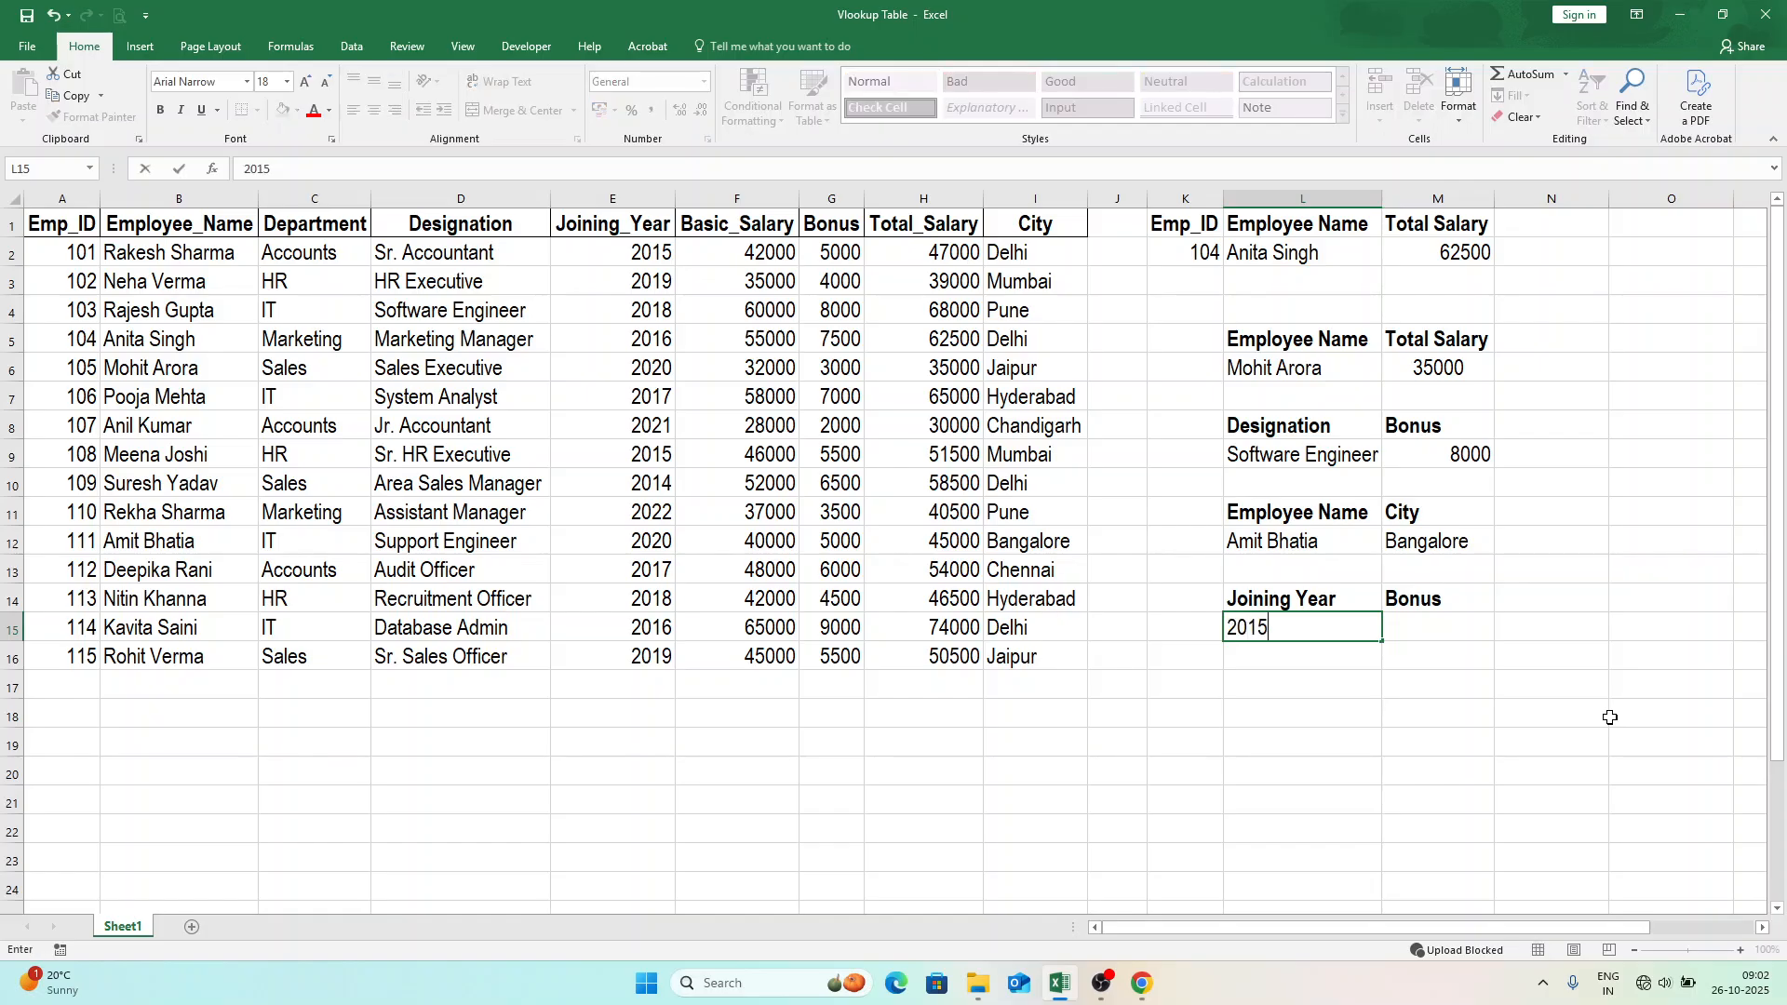
key(Tab)
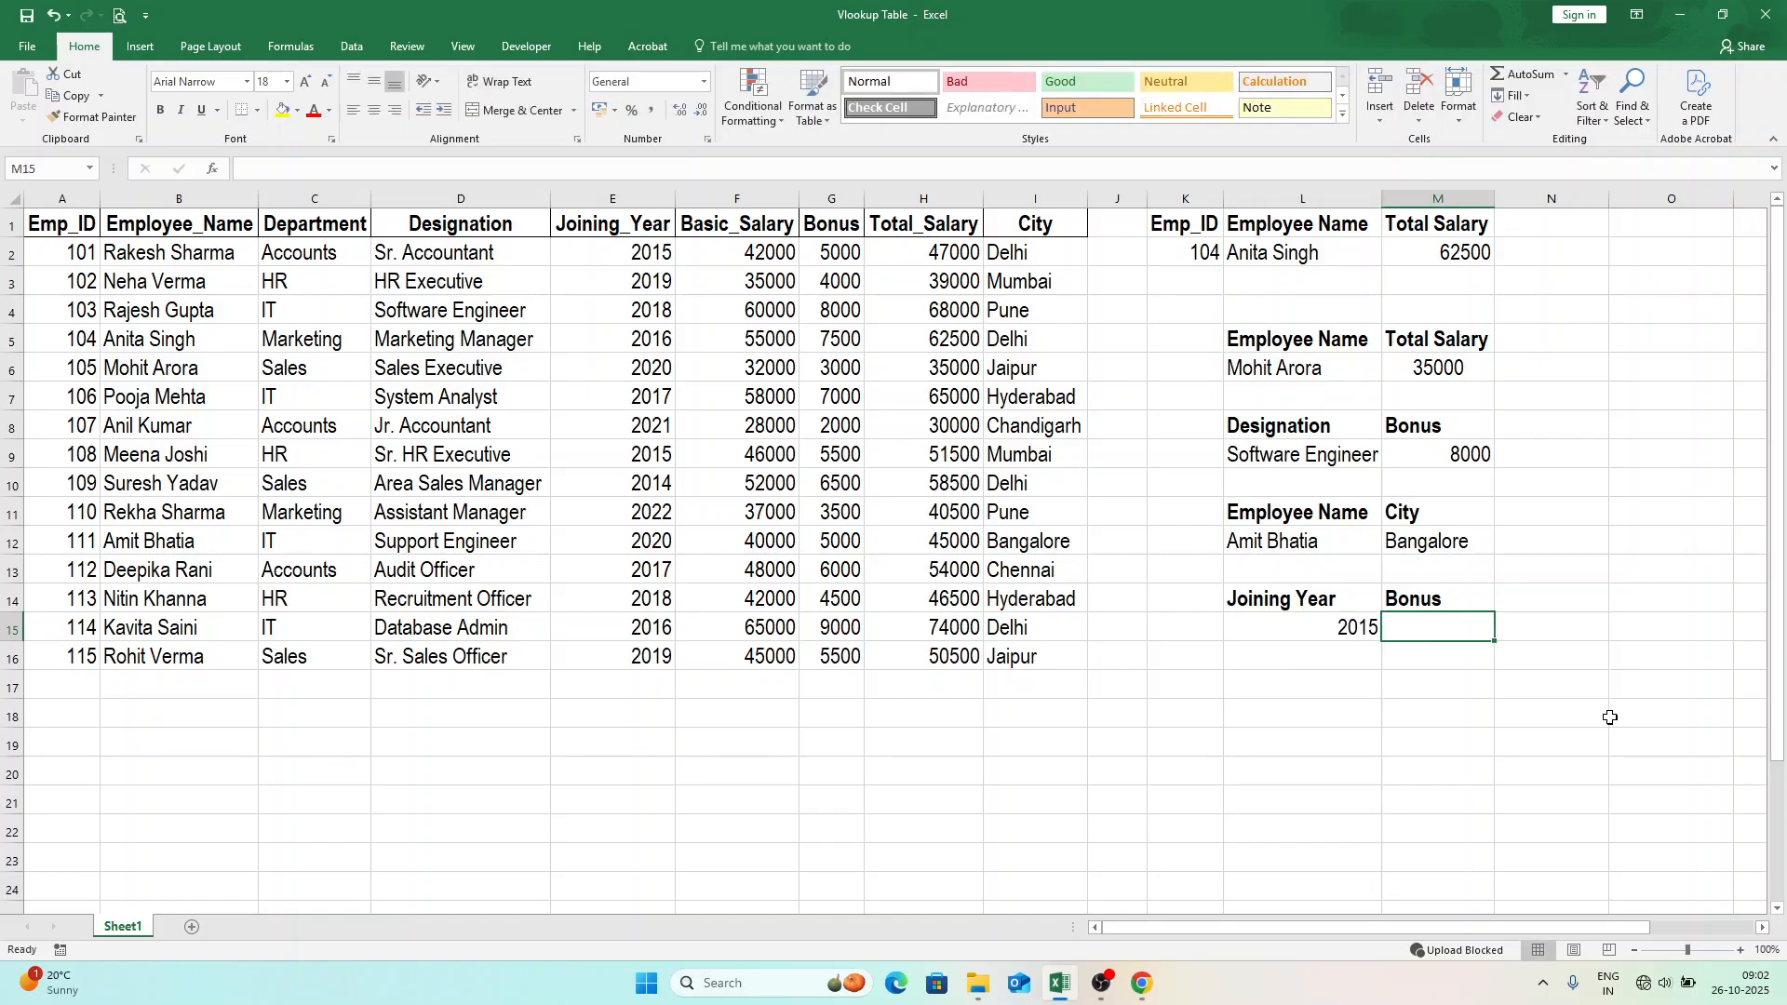
Start a VLOOKUP in the Bonus cell M15 with L15 as the lookup value.
text(=vlook)
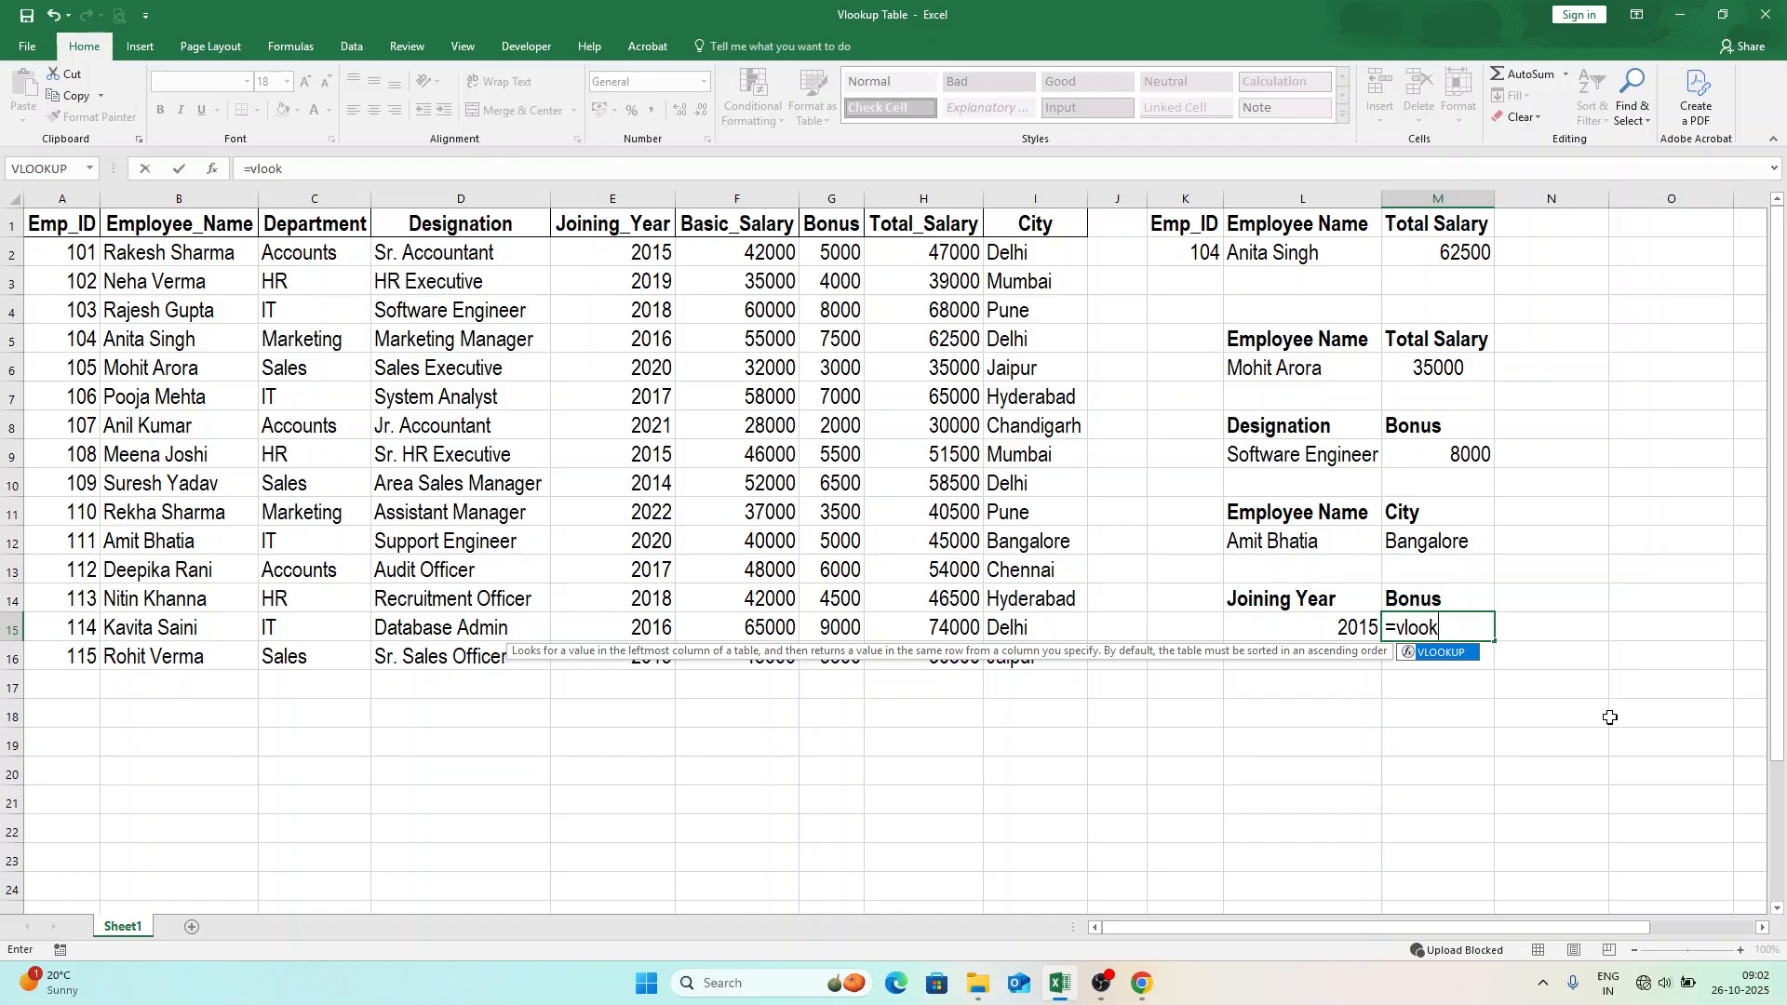
key(Tab)
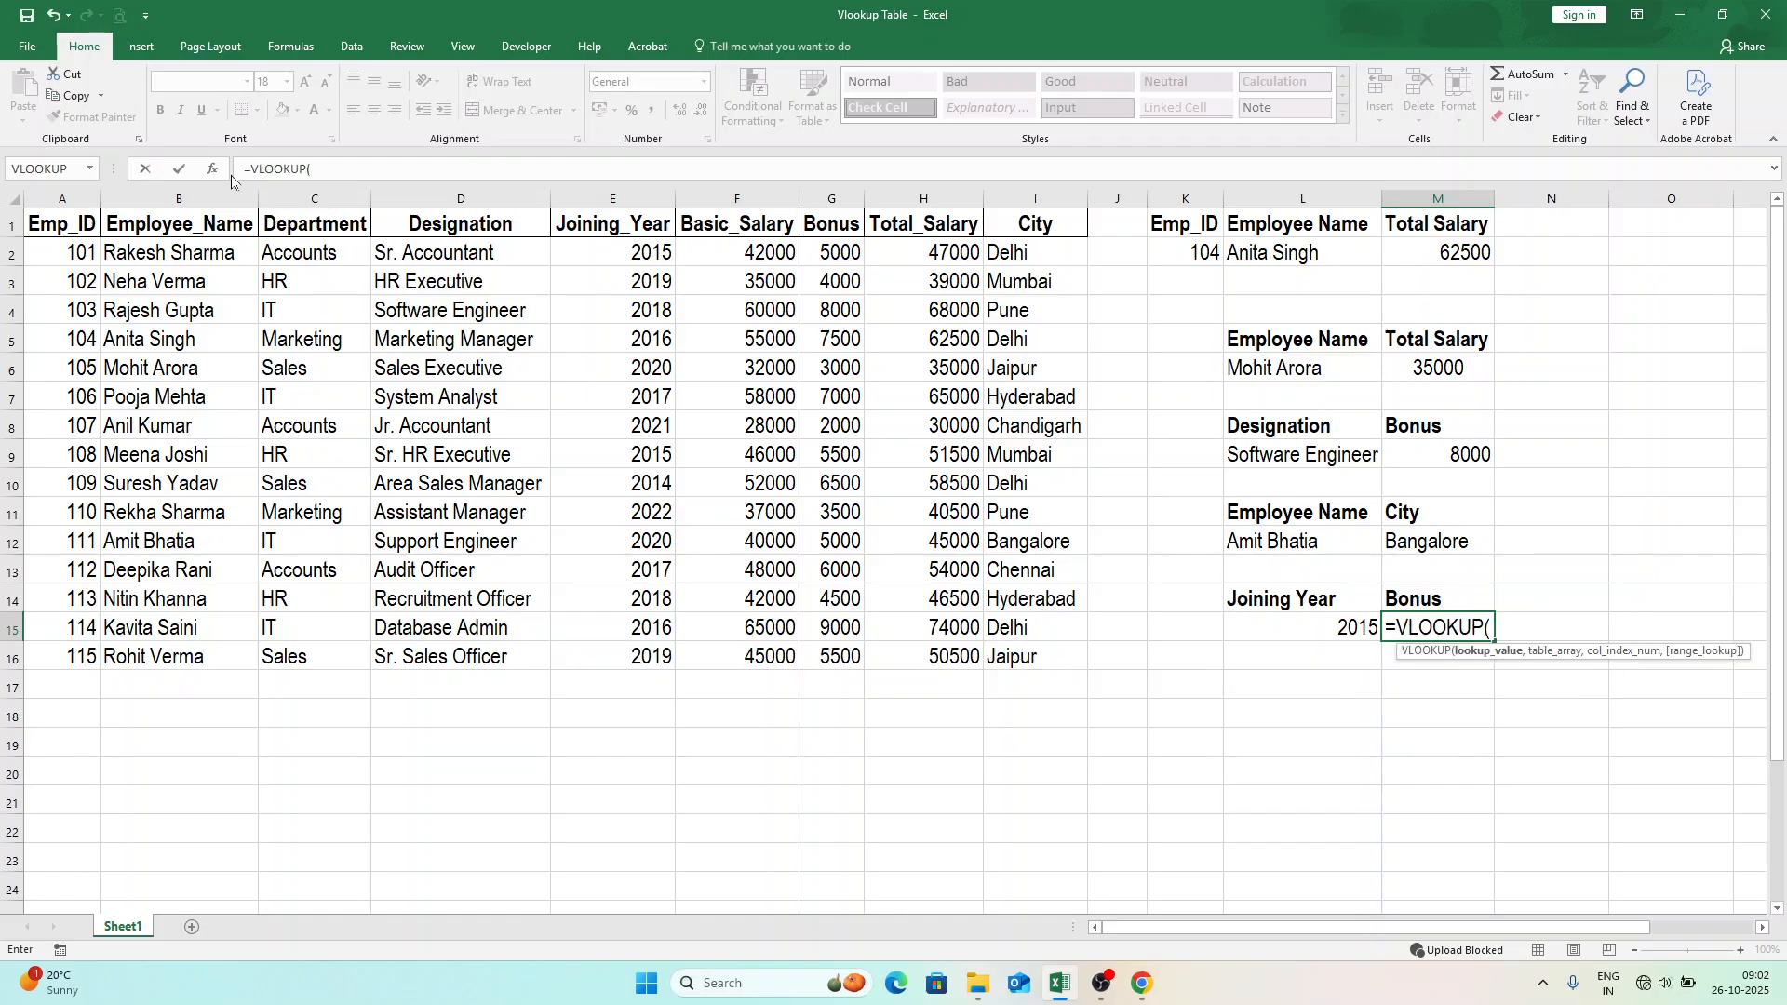
click(220, 169)
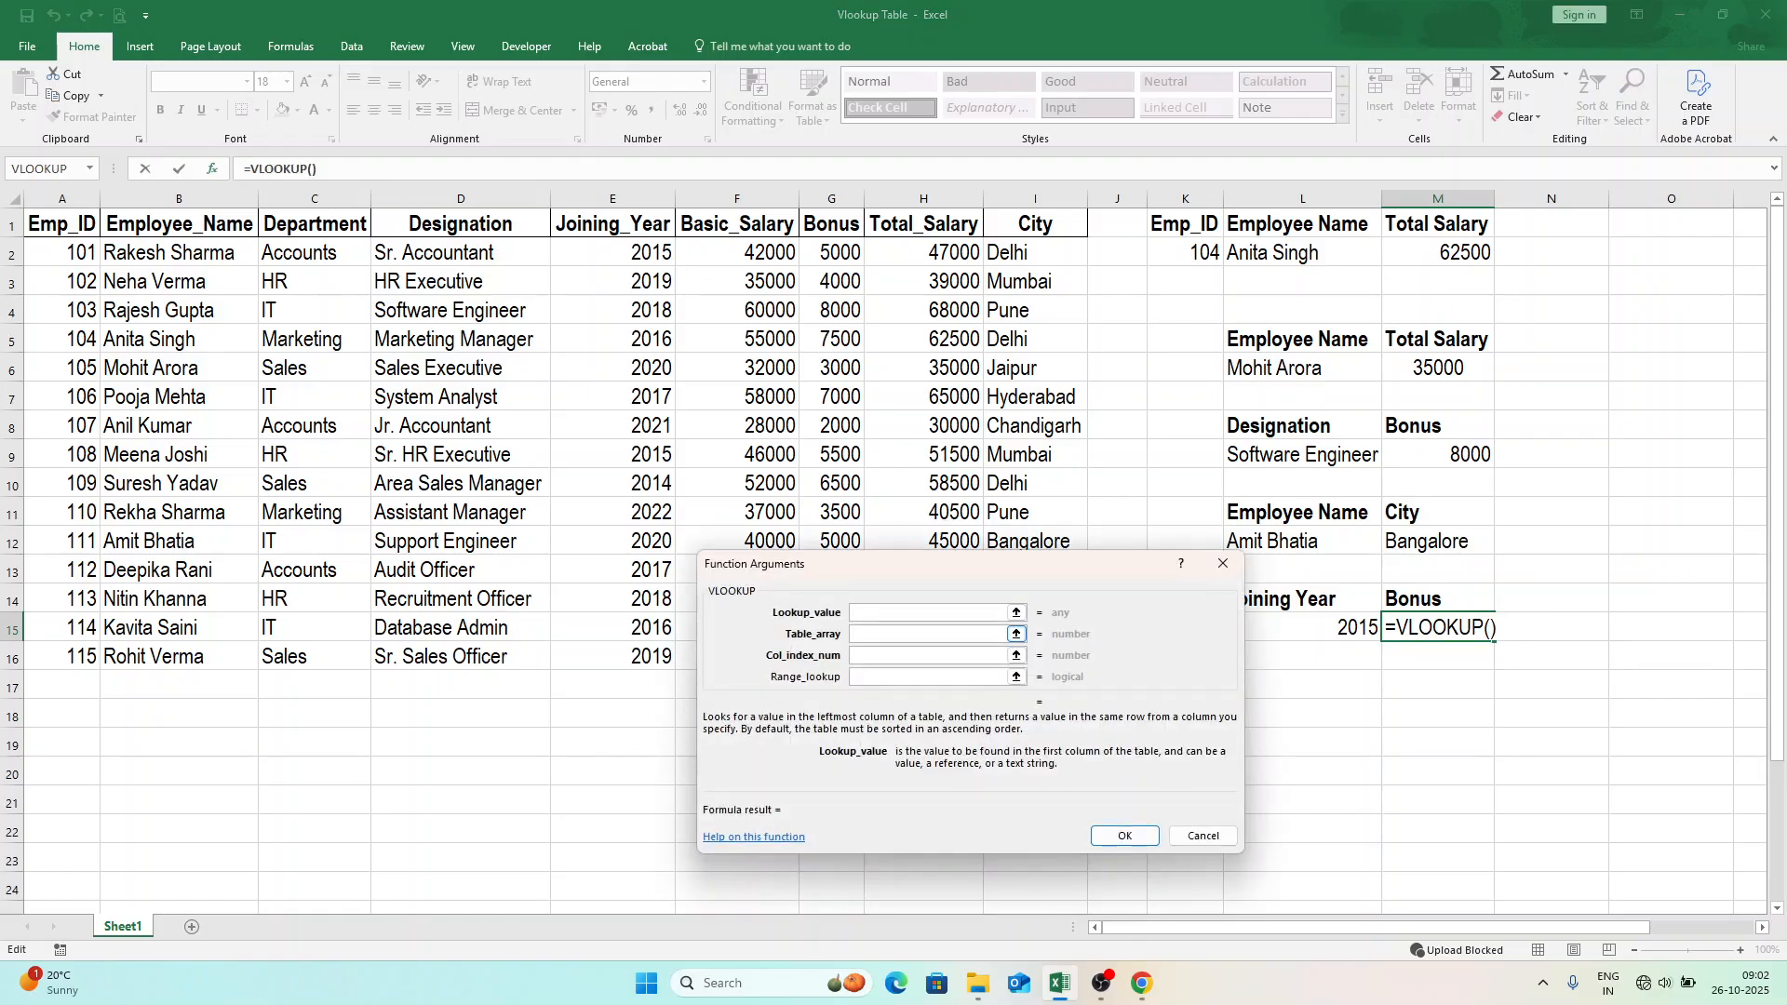
drag(1068, 569, 850, 557)
click(1326, 631)
Set the M15 VLOOKUP's table array to E1:I16, from the Joining_Year column through City.
click(712, 621)
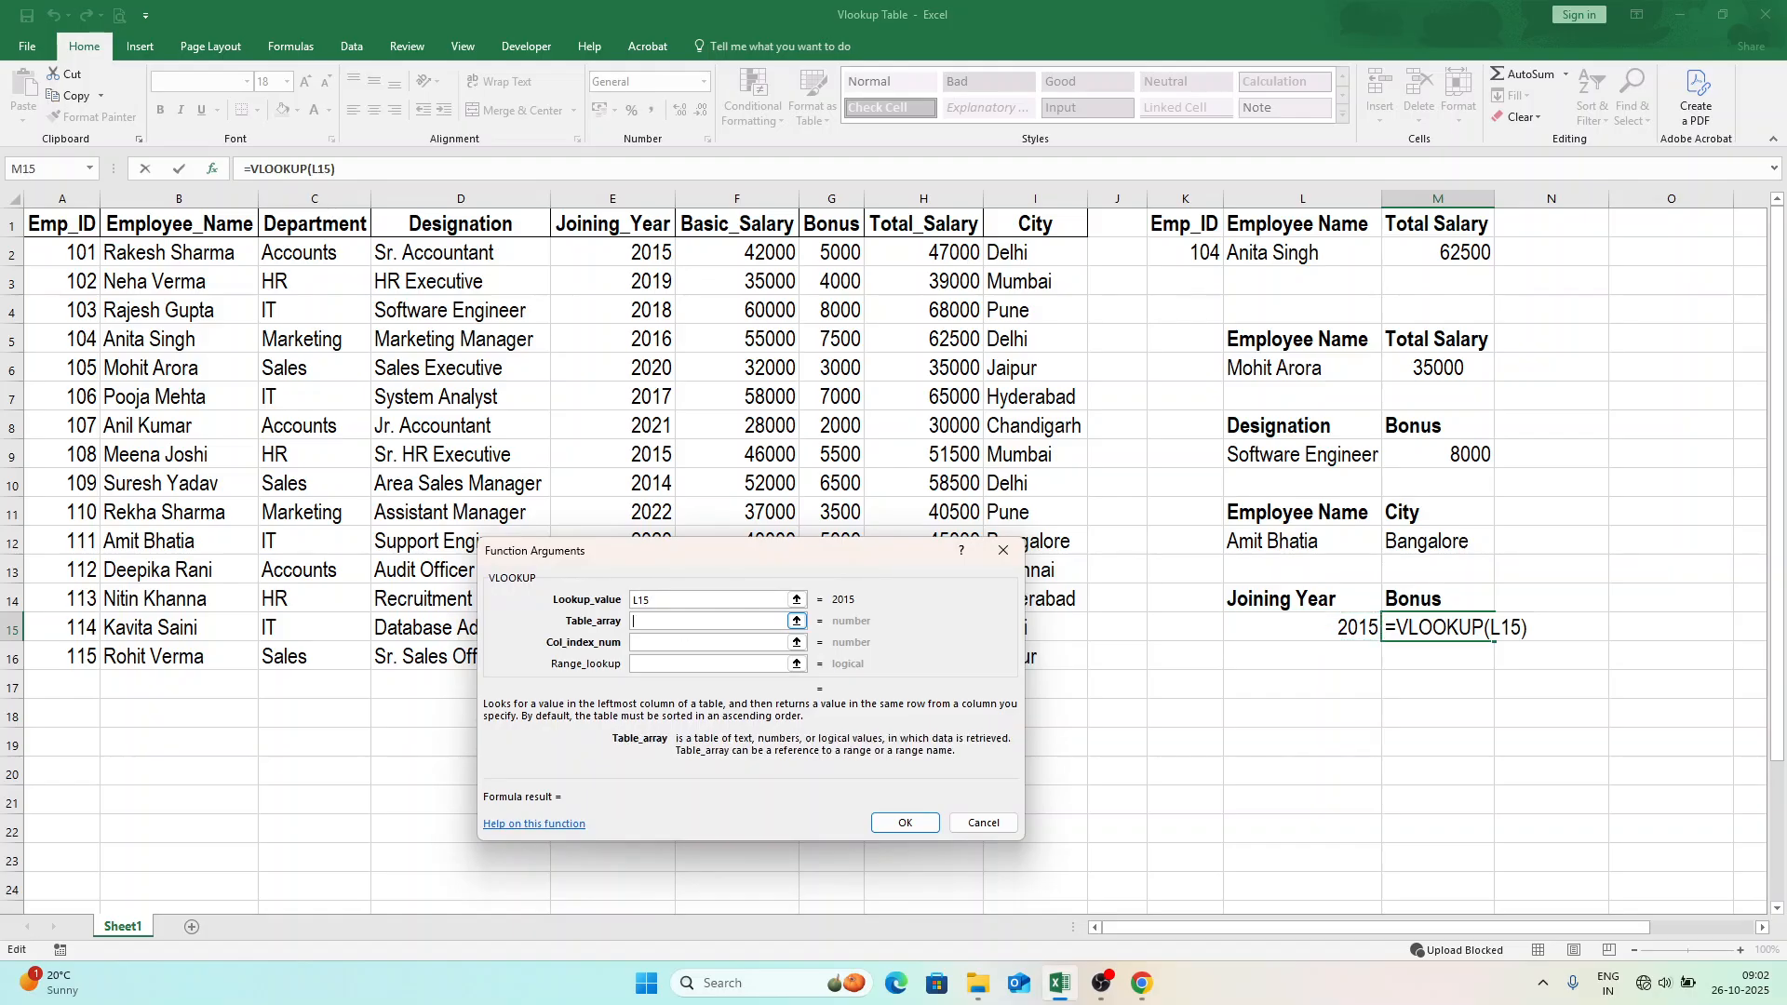
drag(786, 555, 826, 612)
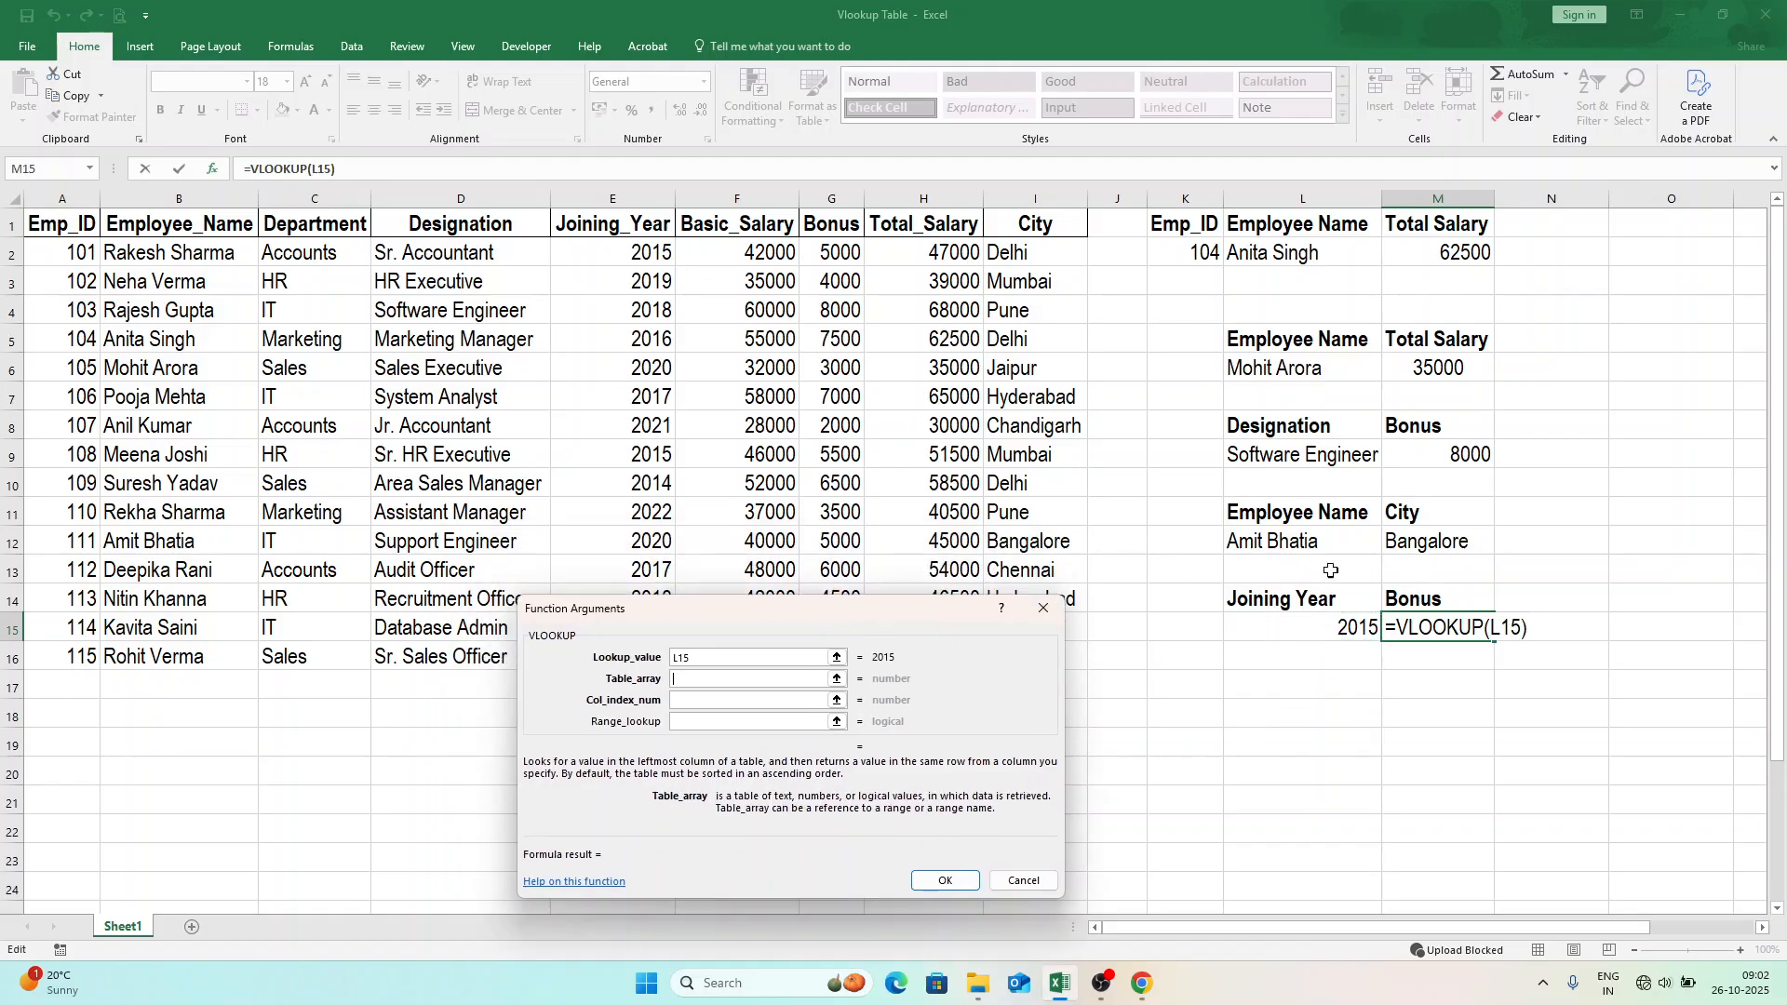
drag(581, 219, 1054, 655)
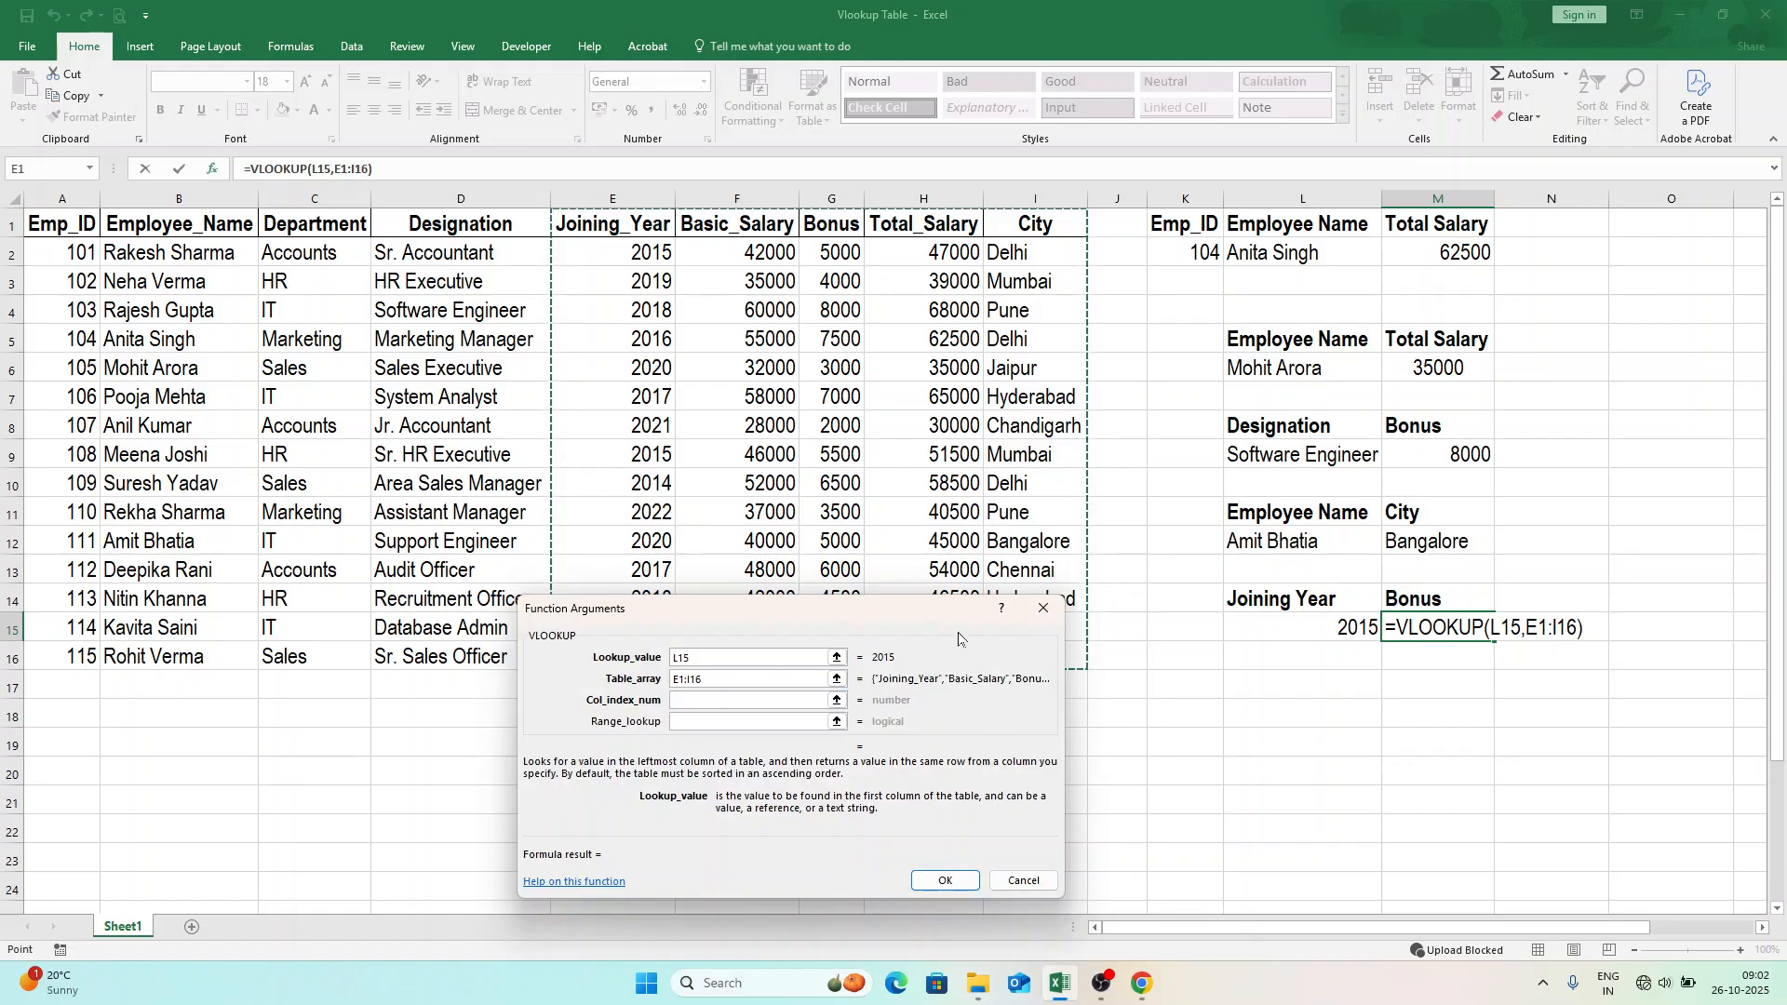
Complete the M15 VLOOKUP with column index 3 and range lookup 0, and check the bonus against the first 2015 row.
key(Tab)
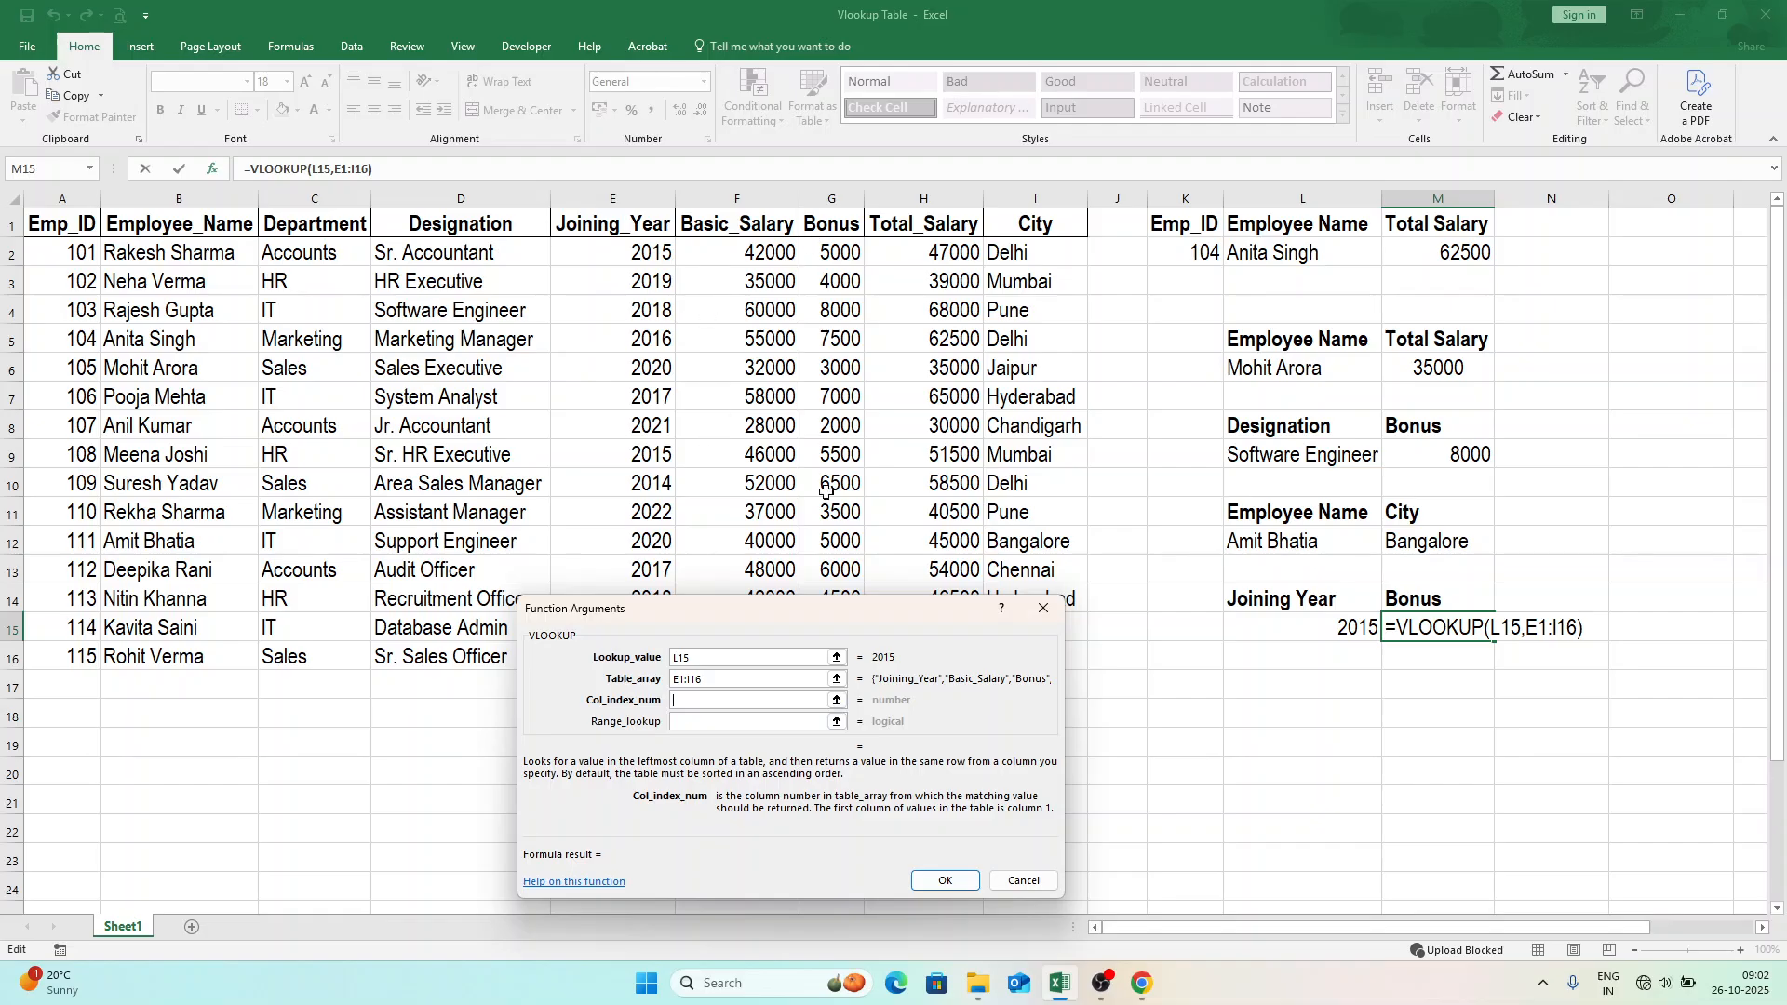
text(3)
key(Tab)
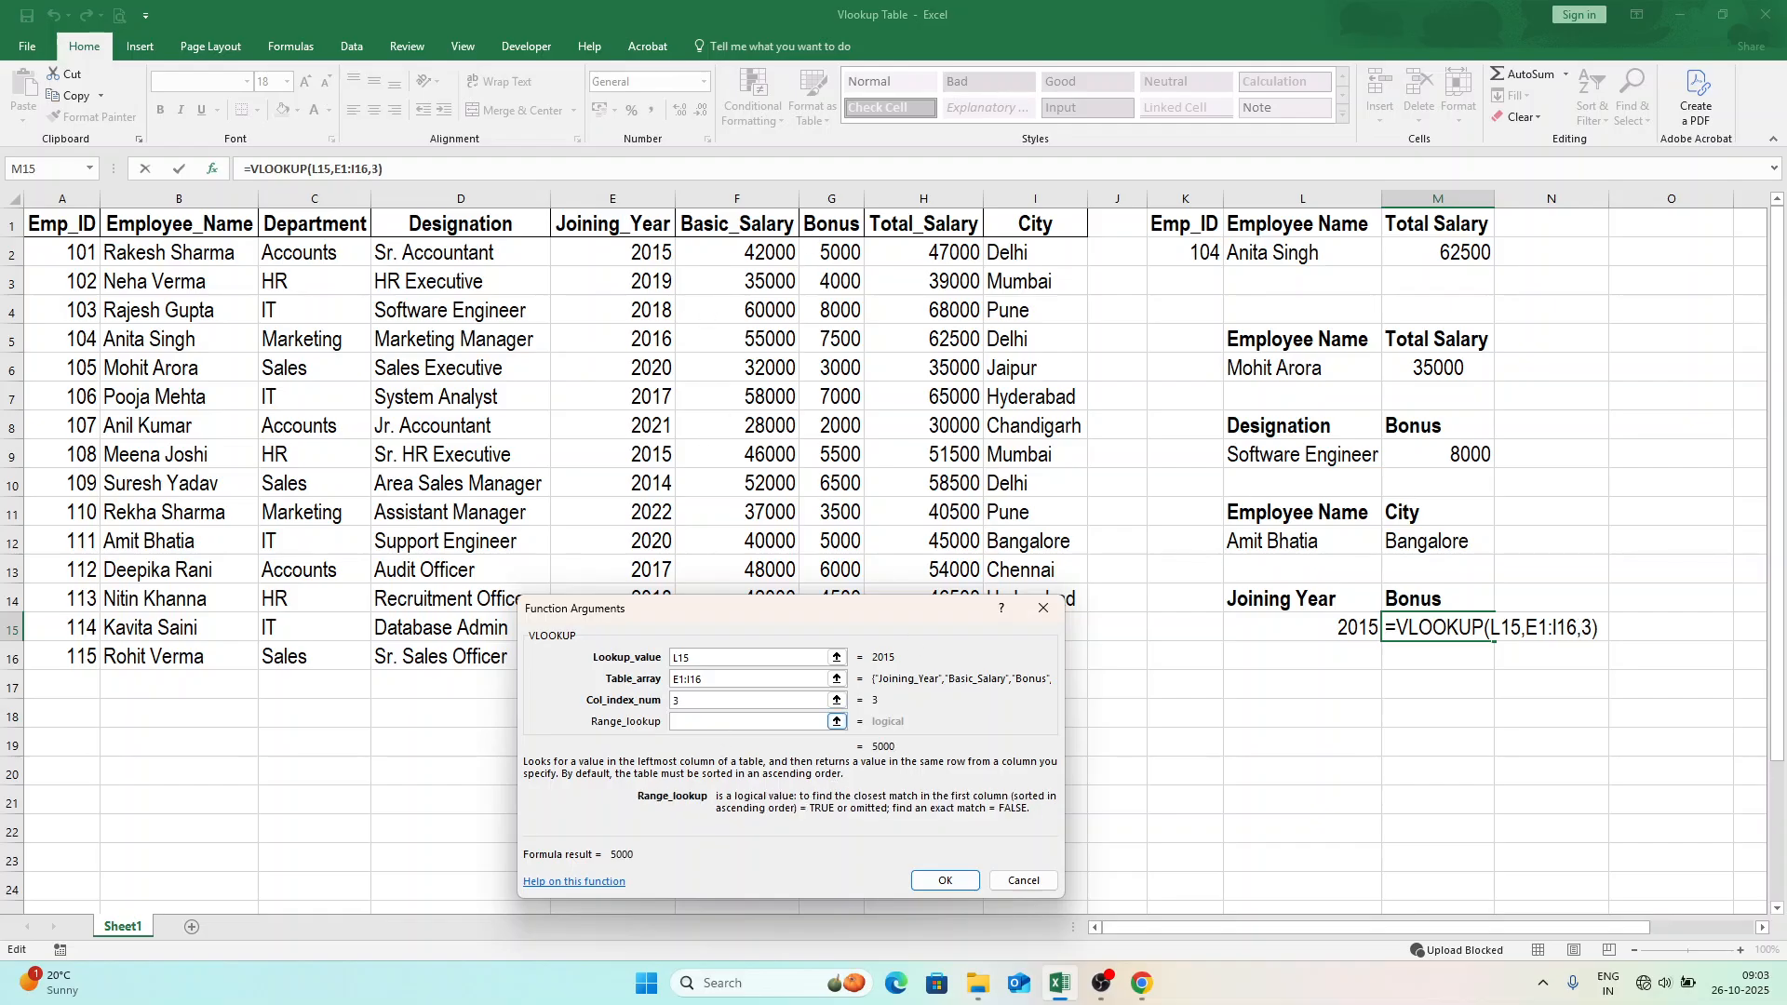
text(0)
click(944, 881)
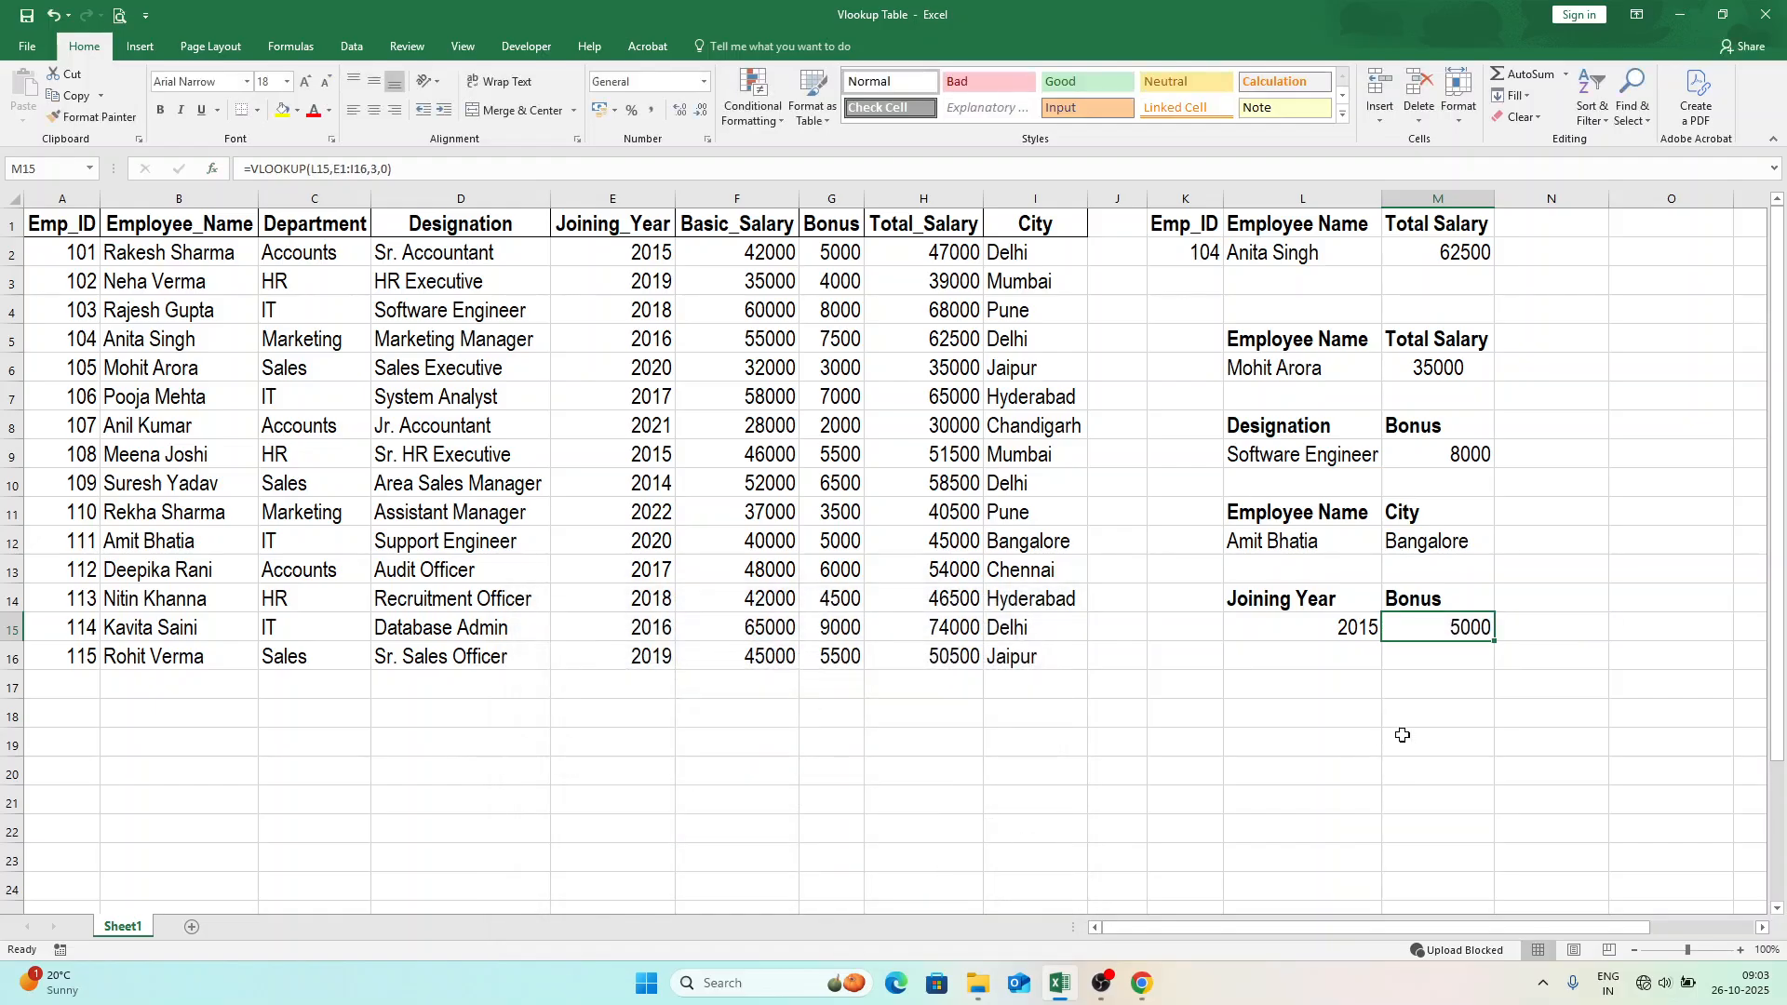
click(666, 256)
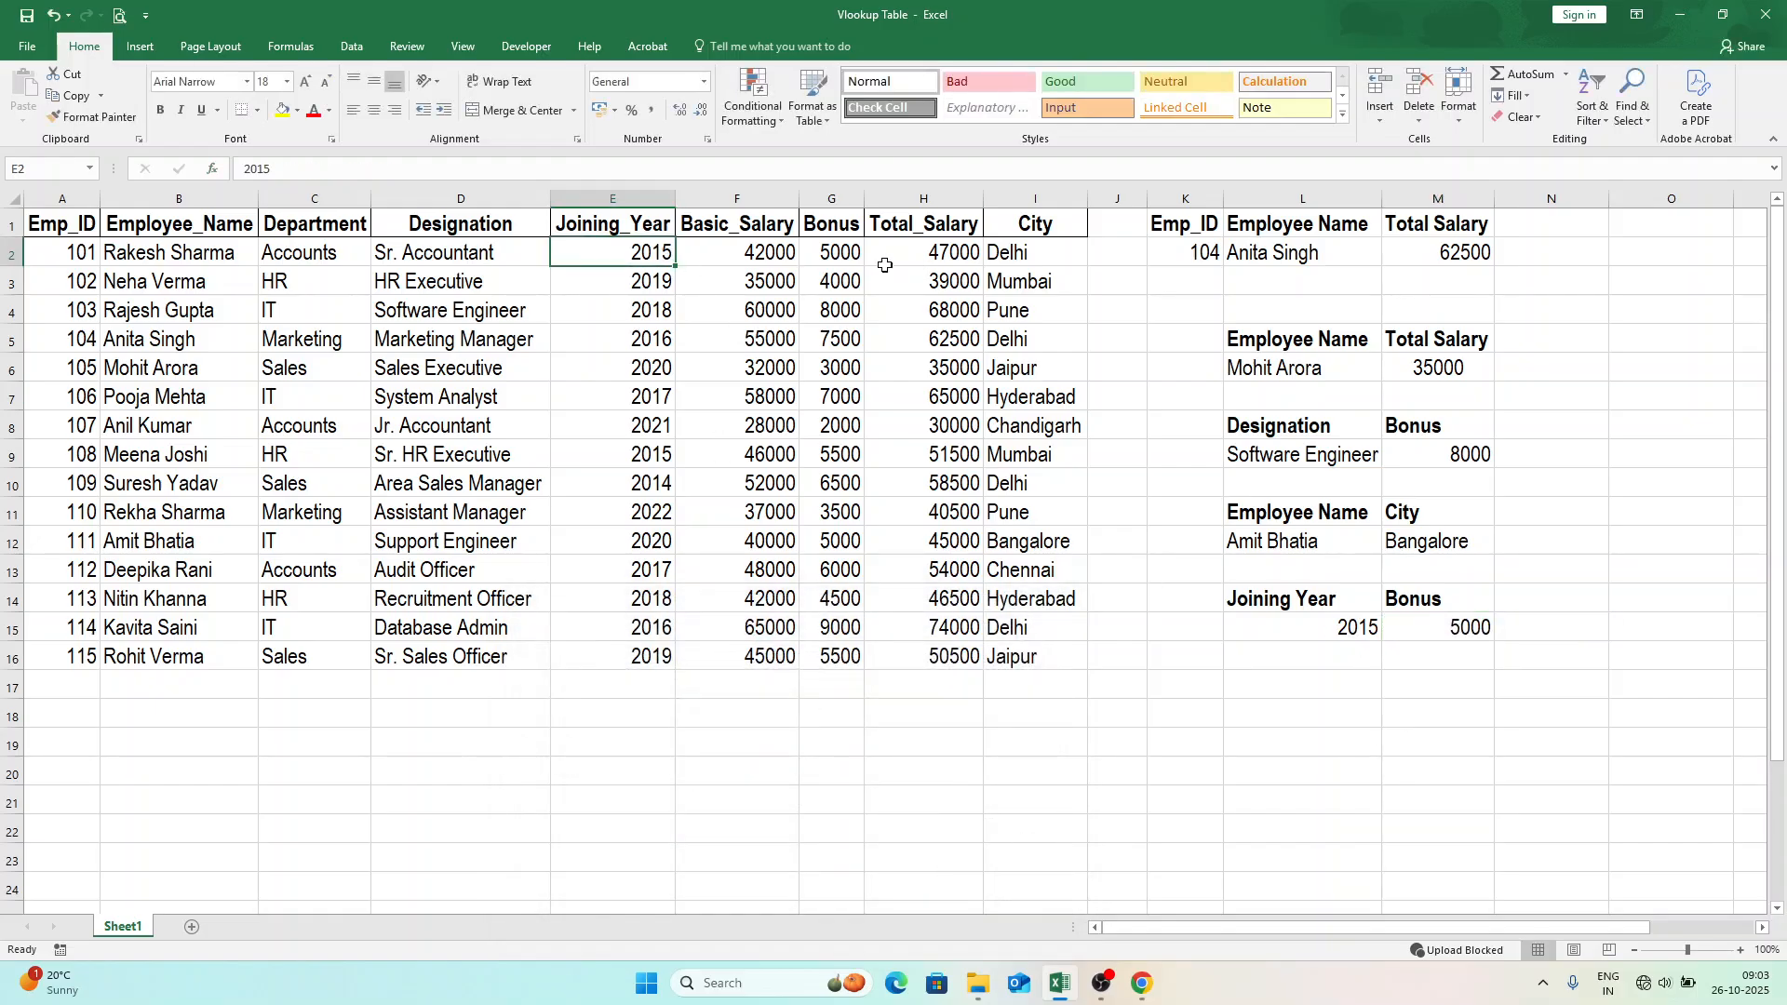
click(851, 256)
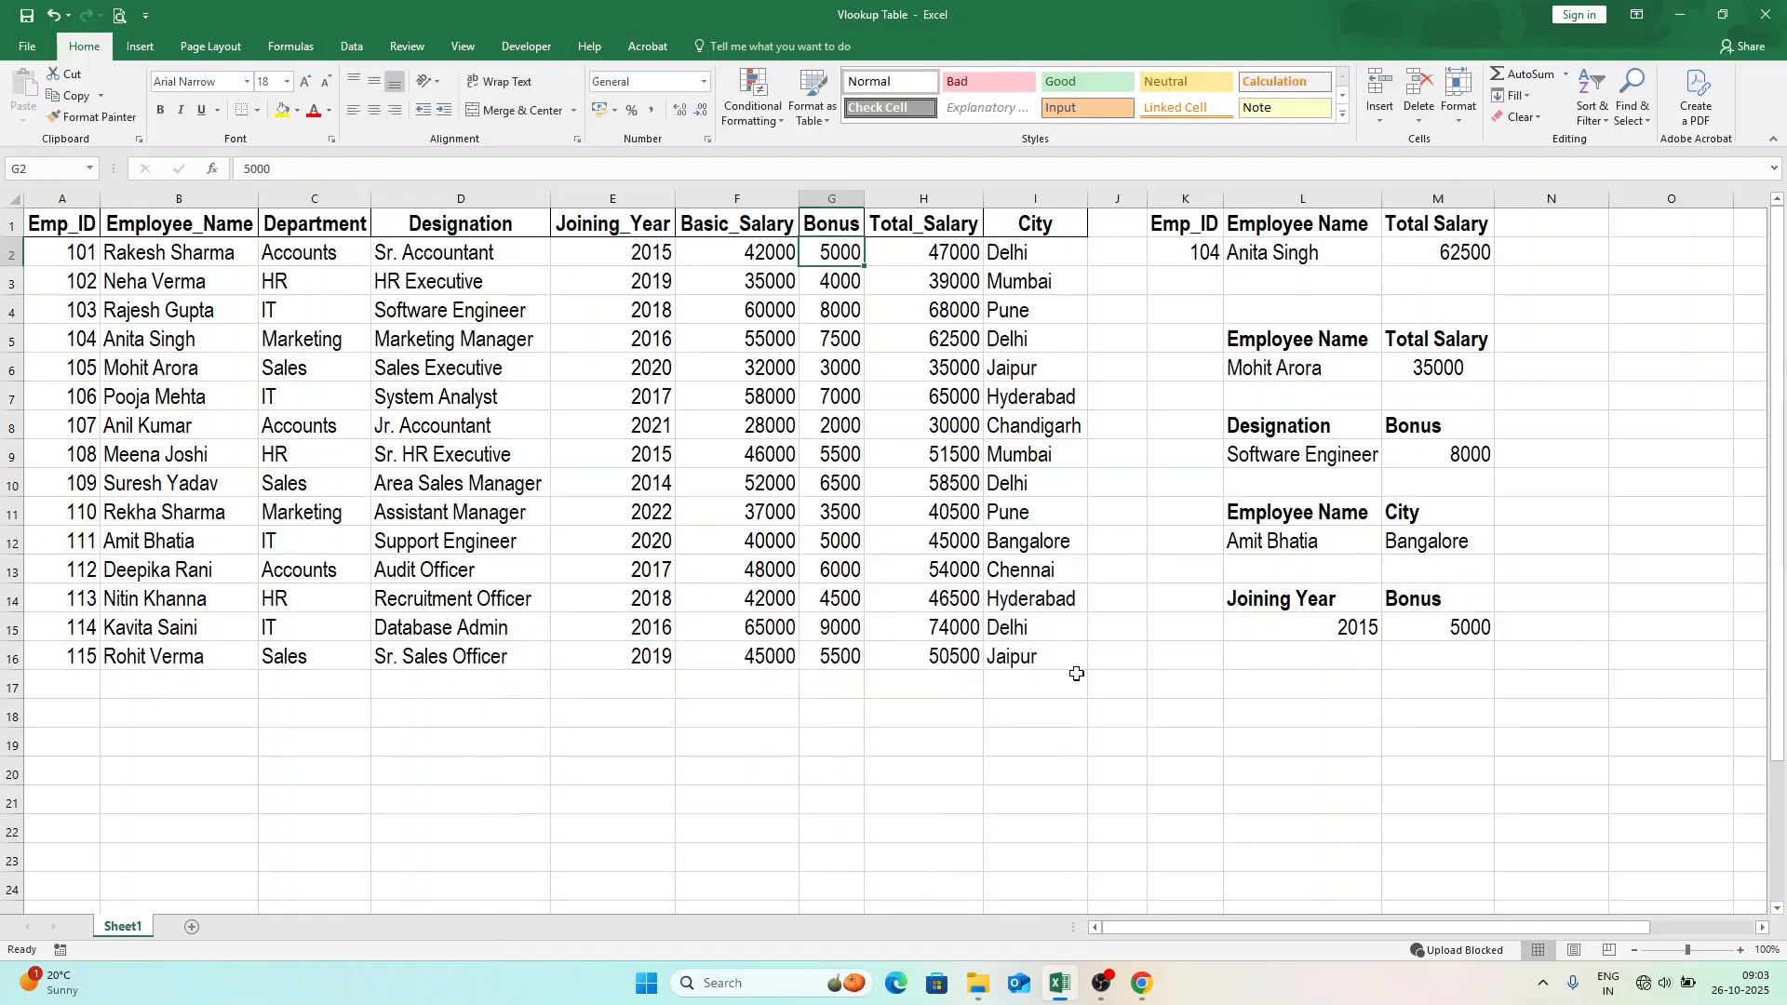
Change the joining year in L15 to 2018 to test the Bonus lookup.
click(1251, 624)
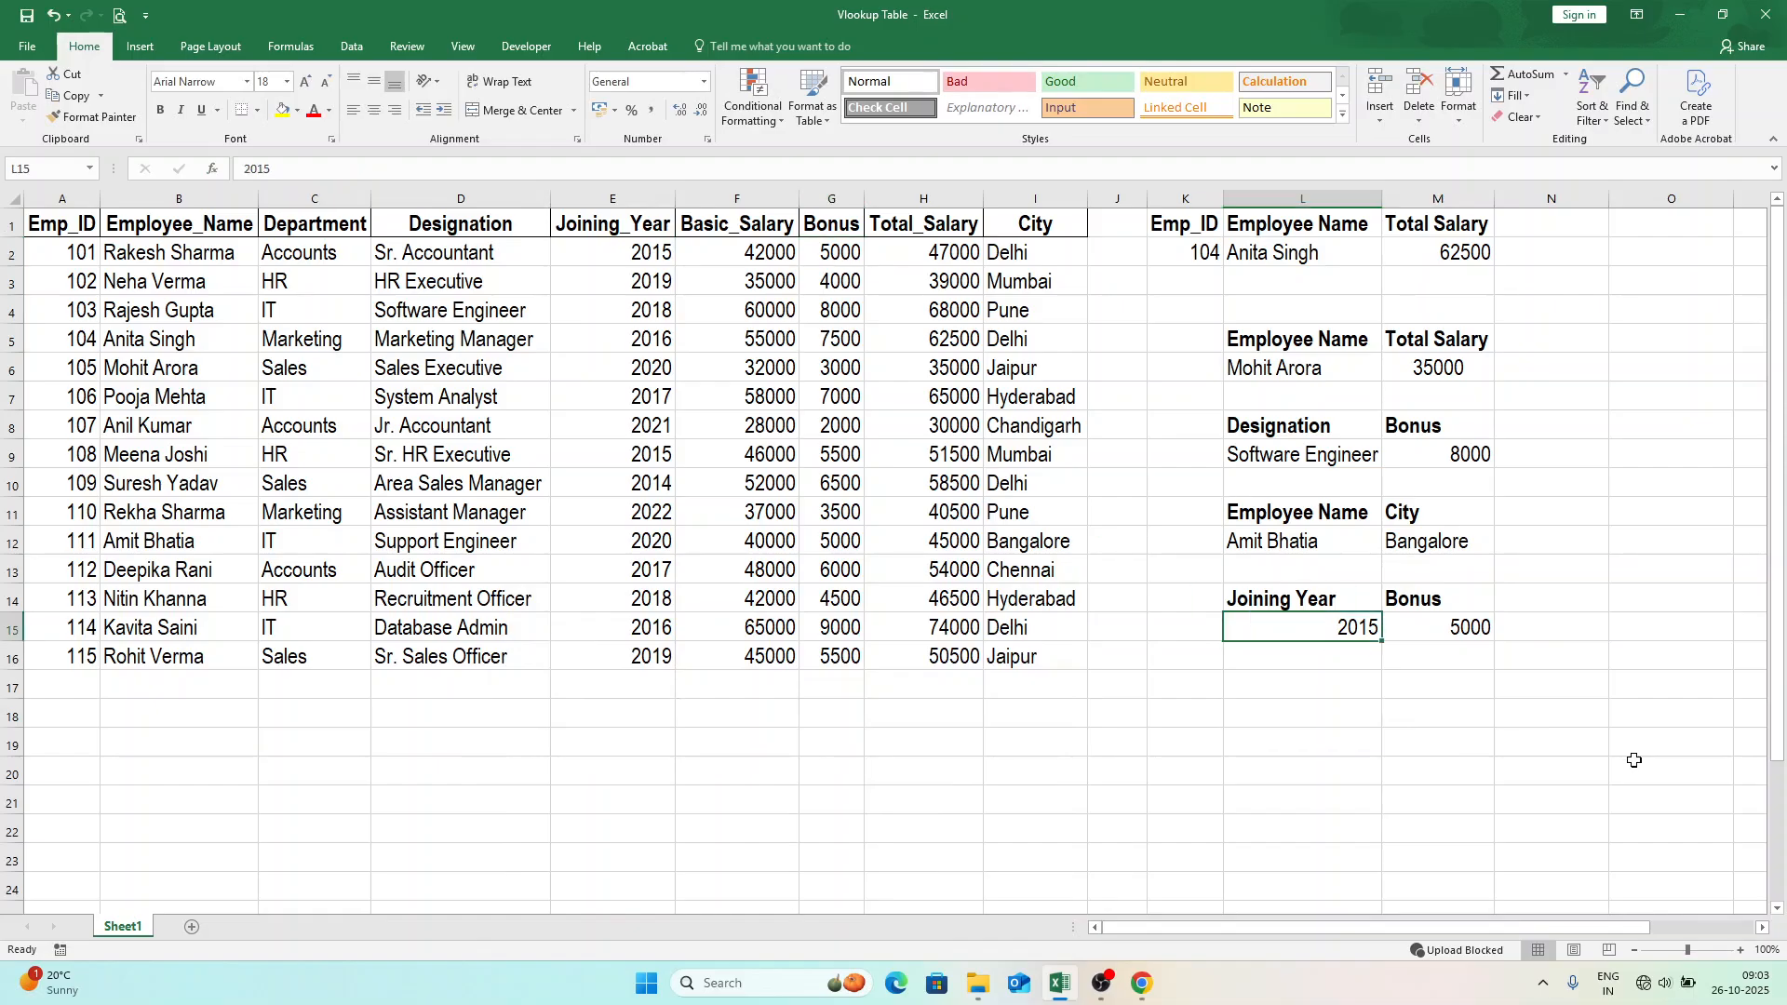
text(2018)
key(Tab)
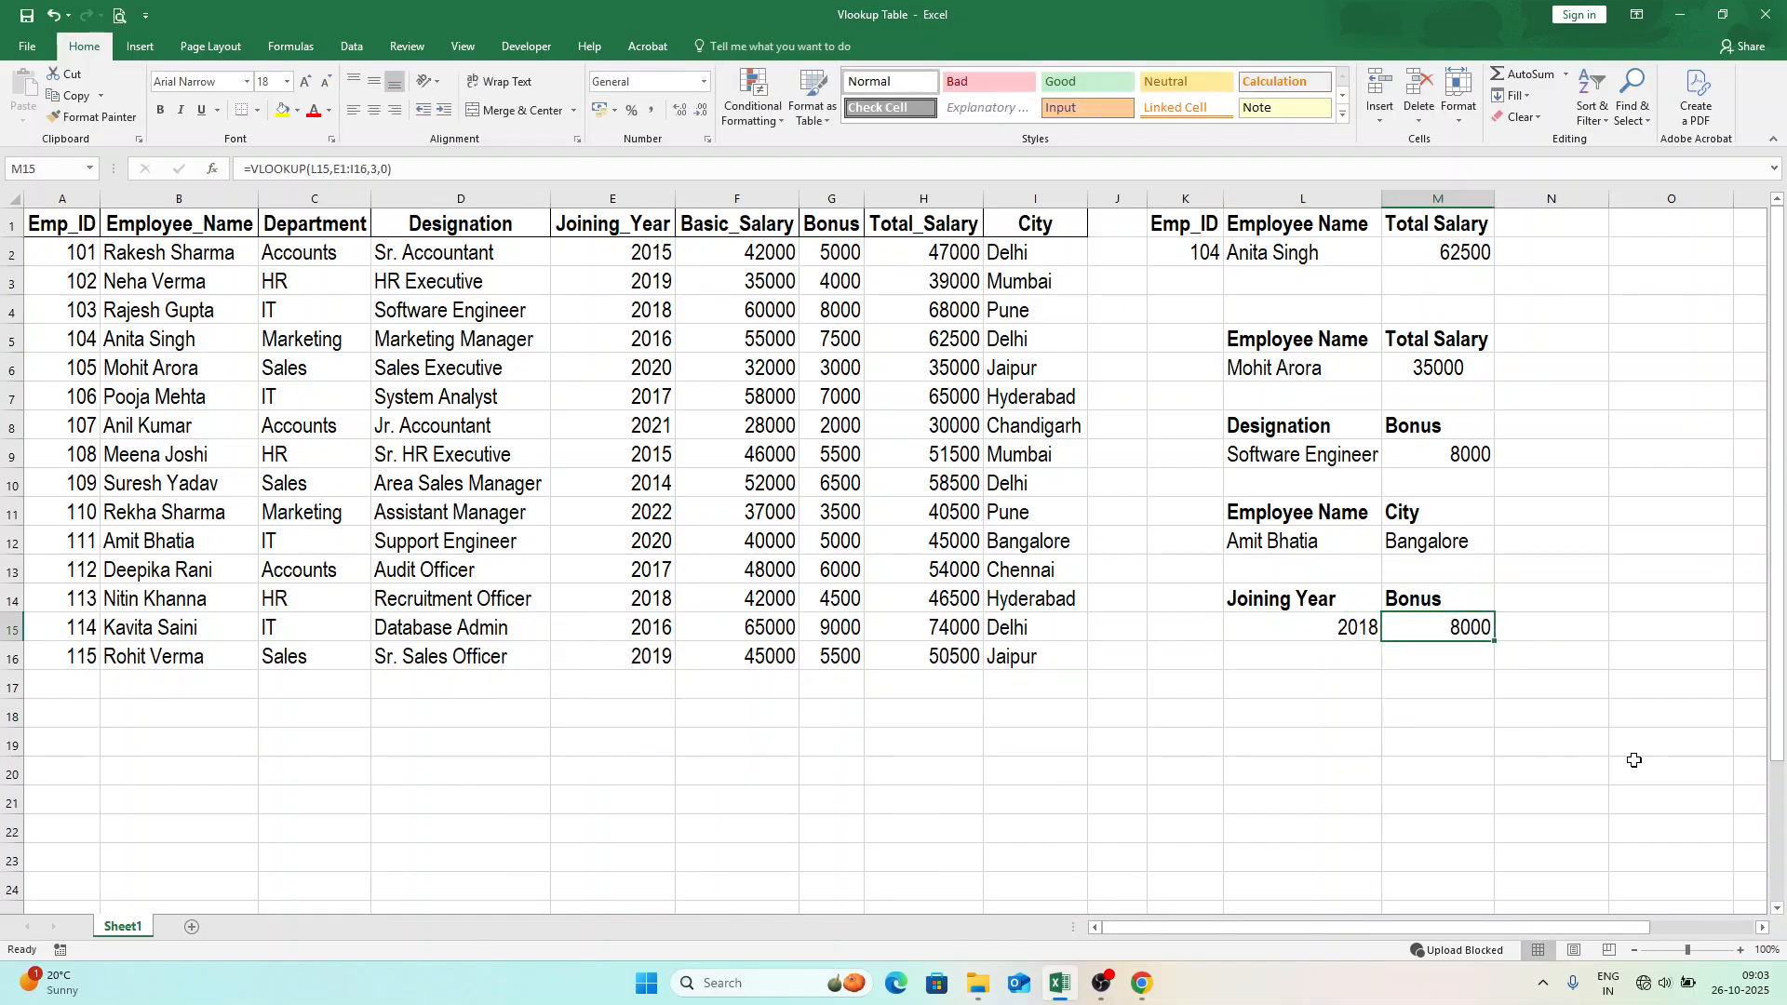